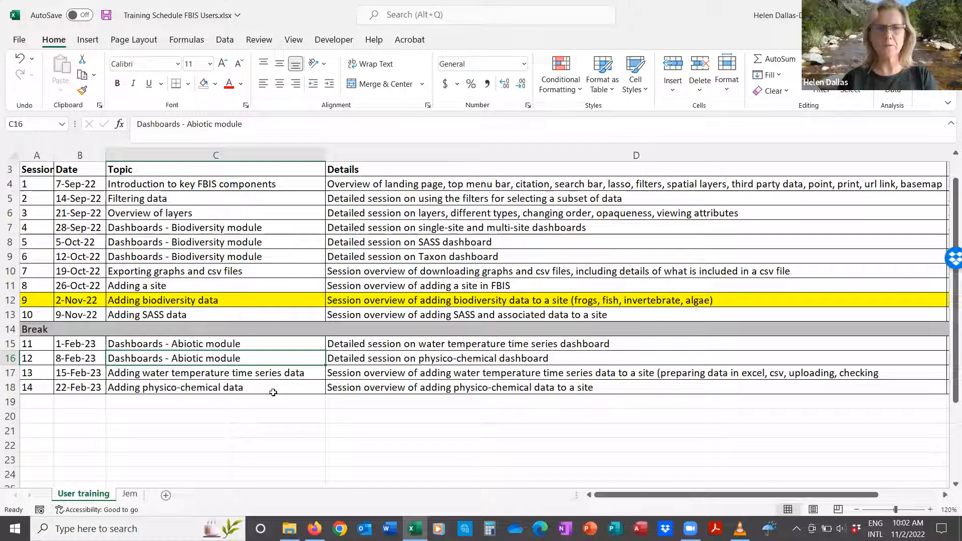
Step: Select worksheet rows 11–13, sessions 8 to 10, around the 2-Nov-22 Adding biodiversity data row
{"action": "left_click", "coordinate": [75, 183]}
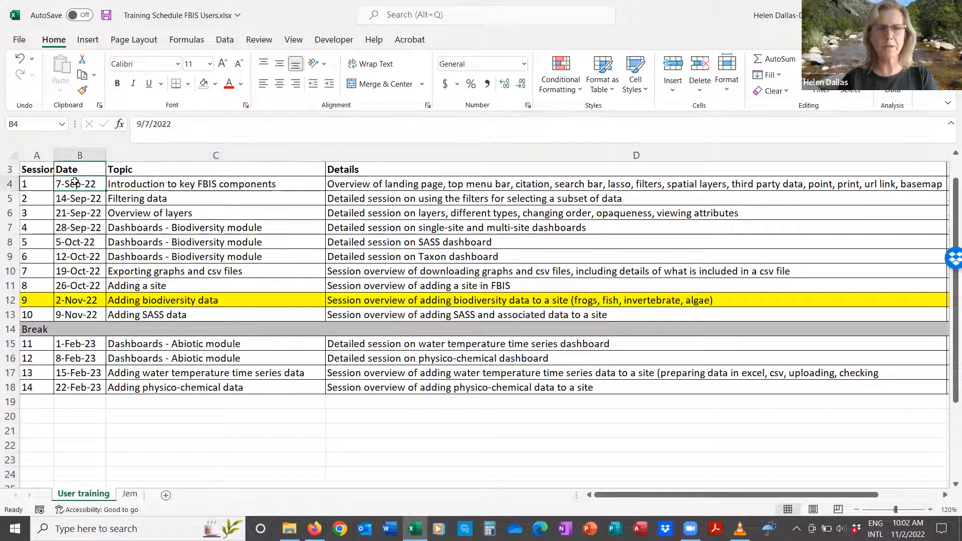
{"action": "left_click", "coordinate": [8, 301]}
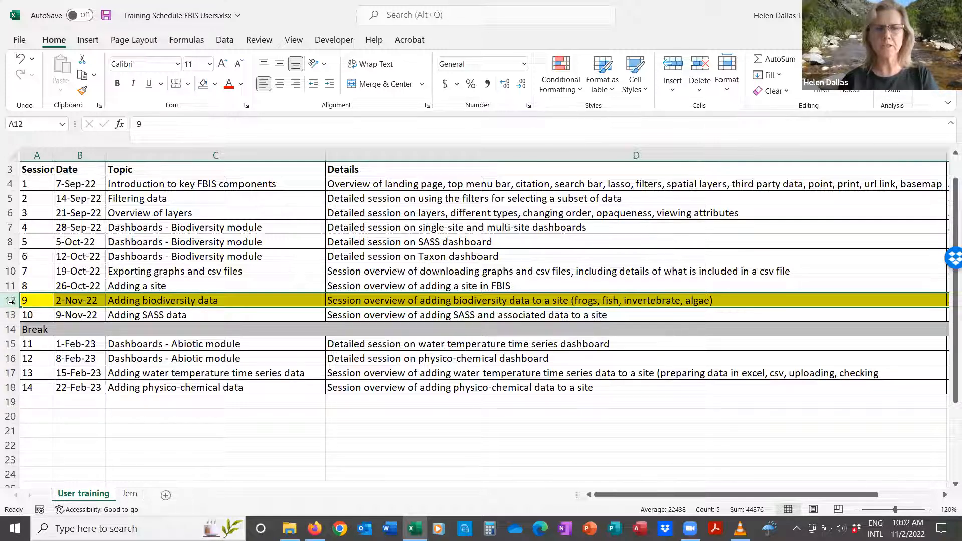
{"action": "left_click_drag", "start_coordinate": [10, 285], "coordinate": [9, 315]}
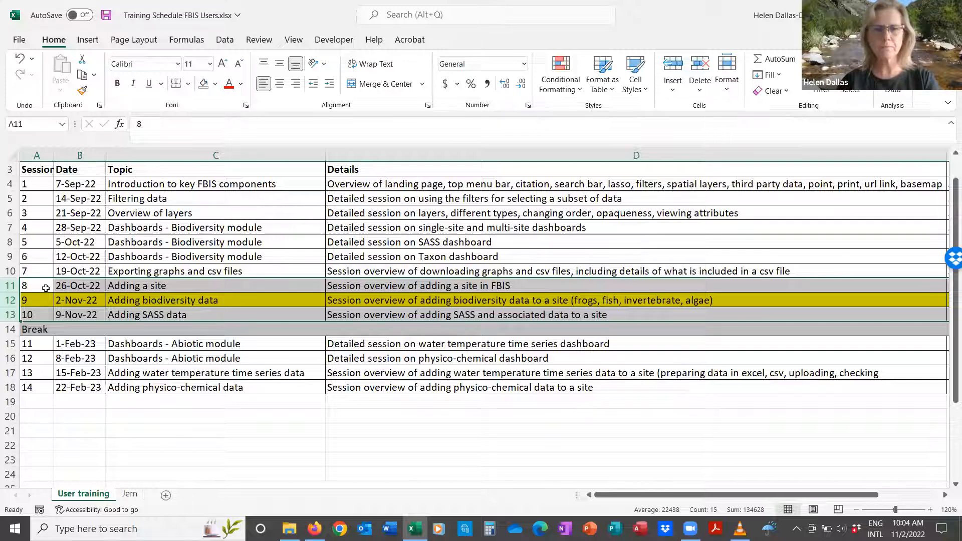
Step: Switch with Alt+Tab to the VLC window for '9. Adding biodiversity data'
{"action": "key", "text": "alt+Tab"}
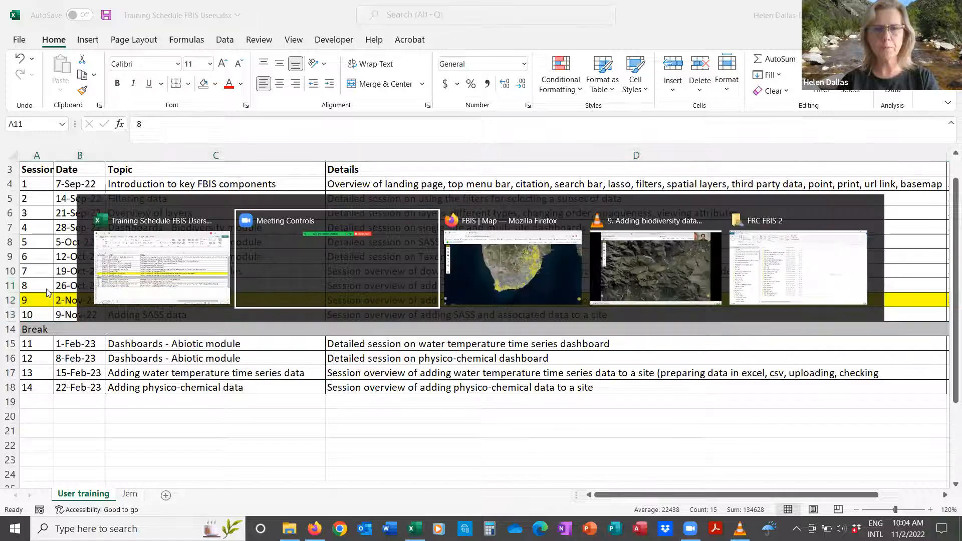
{"action": "key", "text": "alt+Tab"}
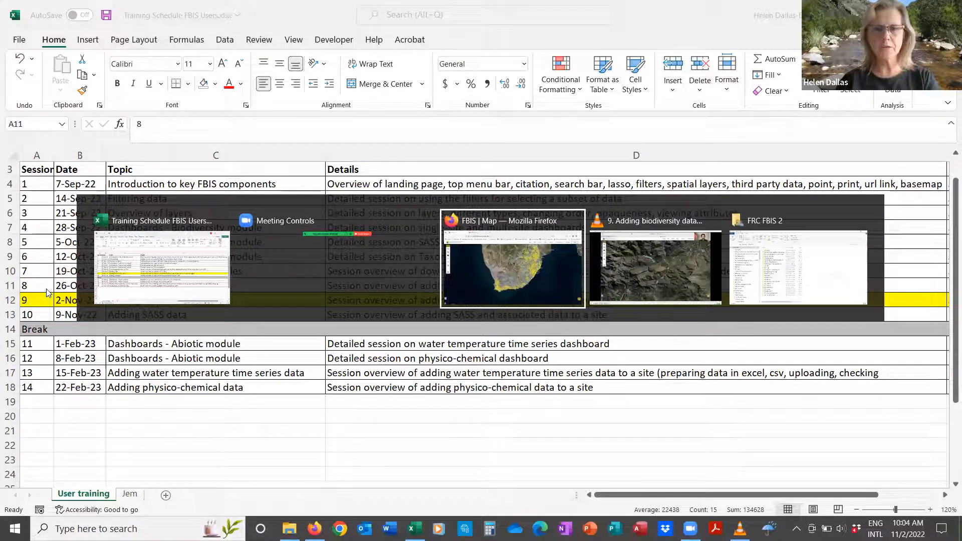
{"action": "key", "text": "alt+Tab"}
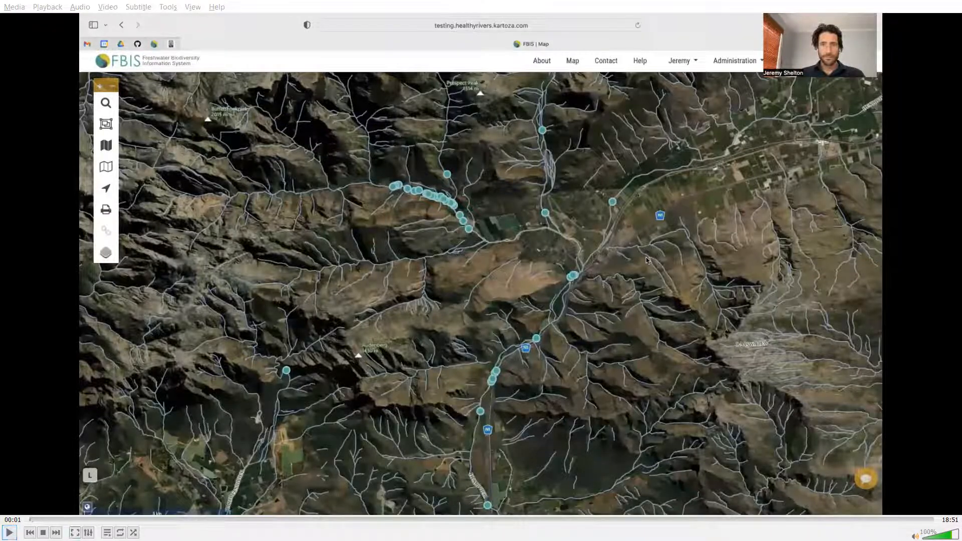
Step: Make the FBIS recording fullscreen and raise the volume to 119%
{"action": "key", "text": "f"}
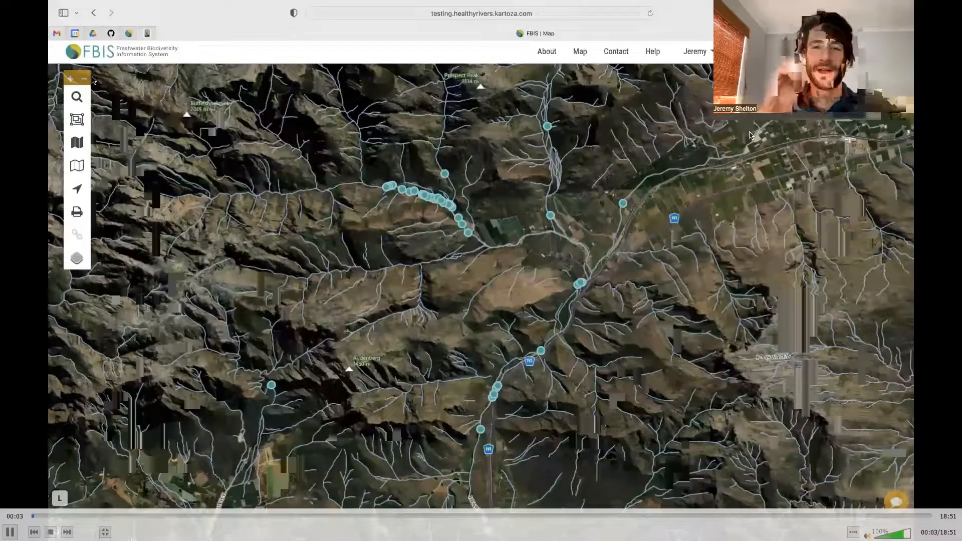
{"action": "scroll", "coordinate": [751, 135], "scroll_direction": "up", "scroll_amount": 4}
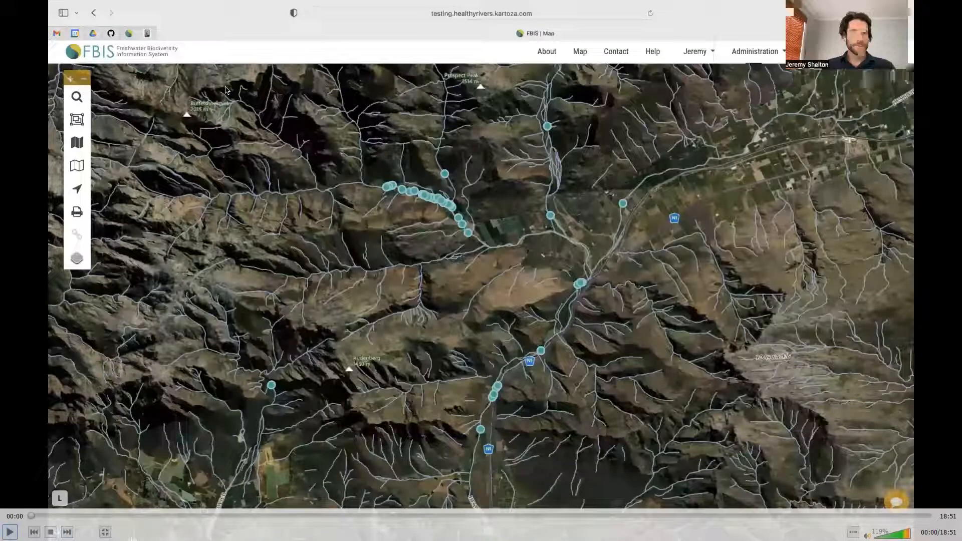
Step: Start playing the FBIS recording from 00:00
{"action": "left_click", "coordinate": [9, 532]}
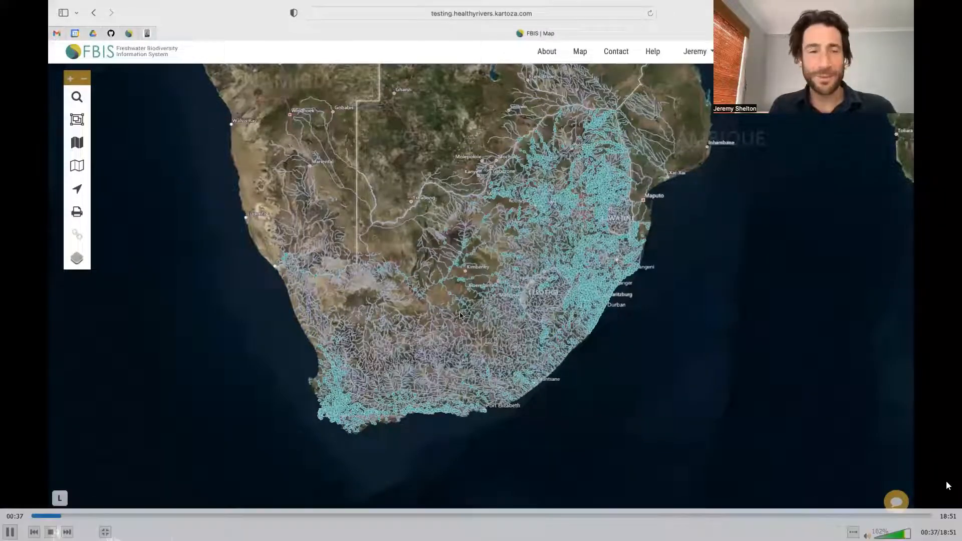
Step: Follow the map zooming into Worcester and De Doorns, reaching the H2SAND-SANDD site details
{"action": "left_click", "coordinate": [77, 98]}
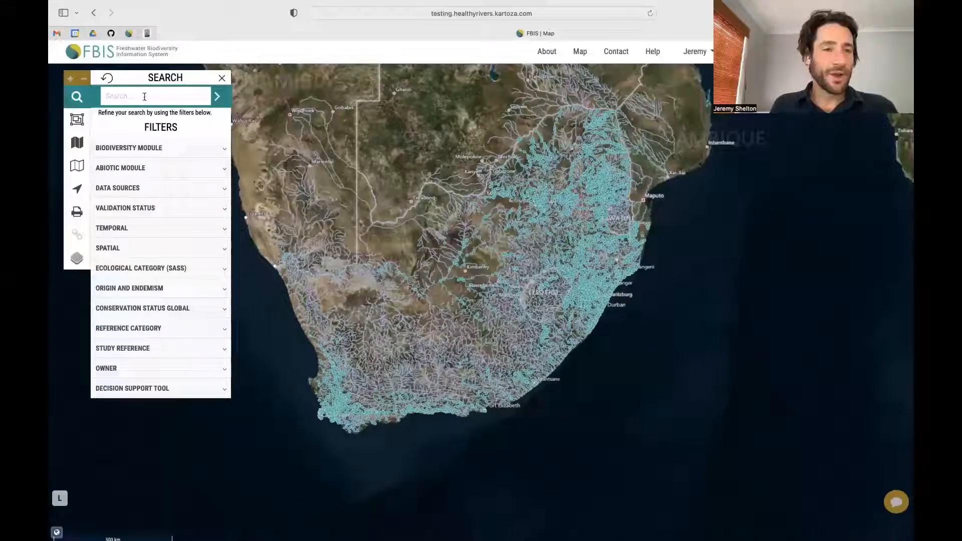
{"action": "left_click", "coordinate": [222, 78]}
{"action": "left_click_drag", "start_coordinate": [318, 371], "coordinate": [364, 432]}
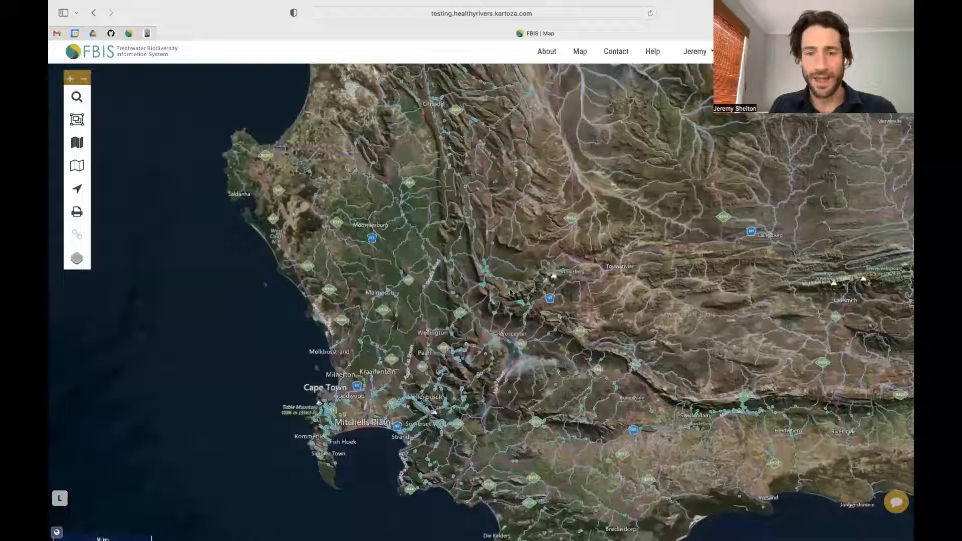
{"action": "scroll", "coordinate": [544, 307], "scroll_direction": "up", "scroll_amount": 3}
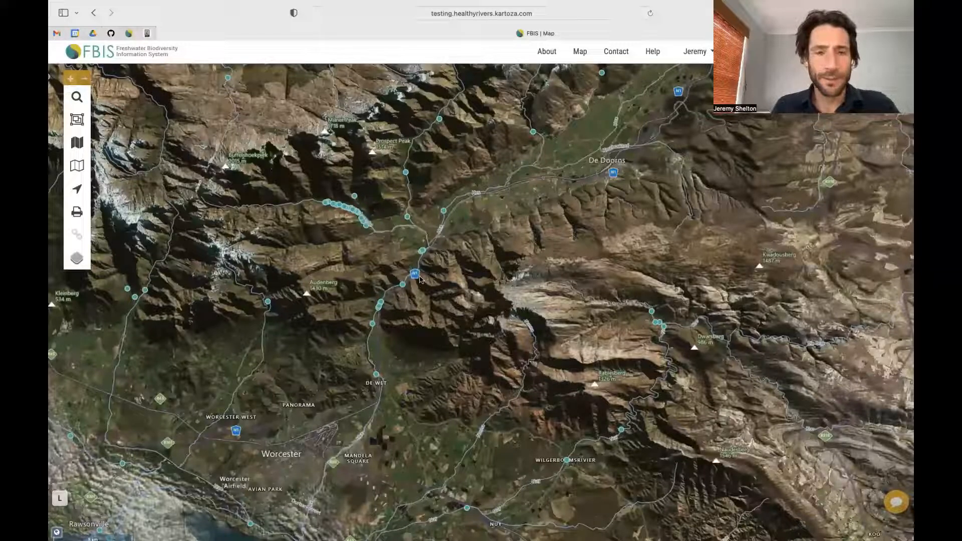
{"action": "left_click", "coordinate": [406, 173]}
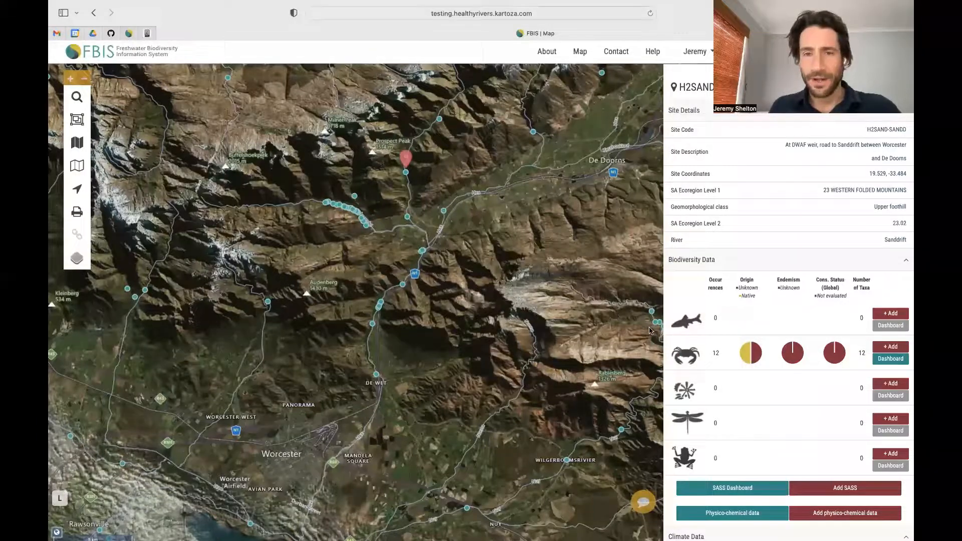
Step: Continue the recording until the Add Fish Data form for H2SAND-SANDD appears
{"action": "mouse_move", "coordinate": [756, 360]}
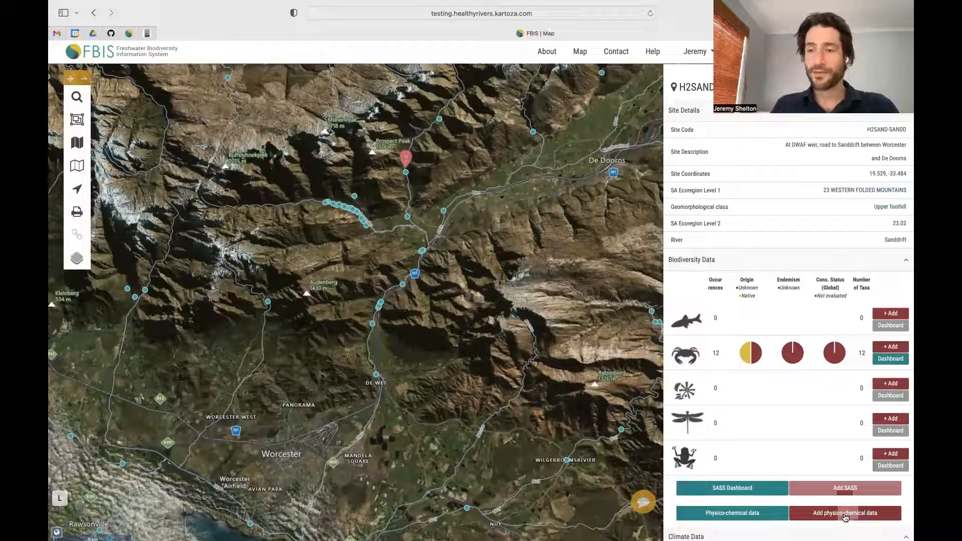
{"action": "left_click", "coordinate": [892, 314]}
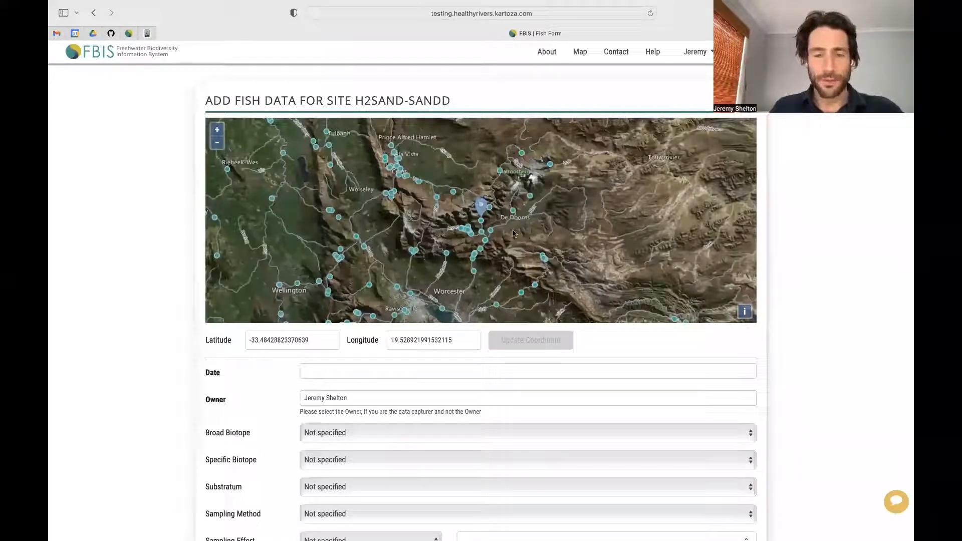
Step: Pick 29 August 2022 (08/29/2022) as the fish form's sampling date
{"action": "left_click", "coordinate": [352, 370]}
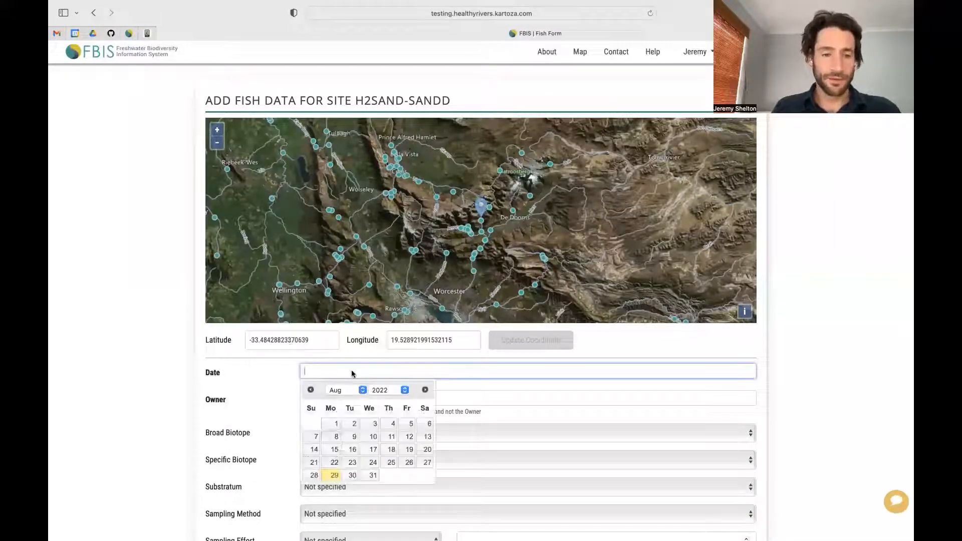
{"action": "left_click", "coordinate": [333, 475]}
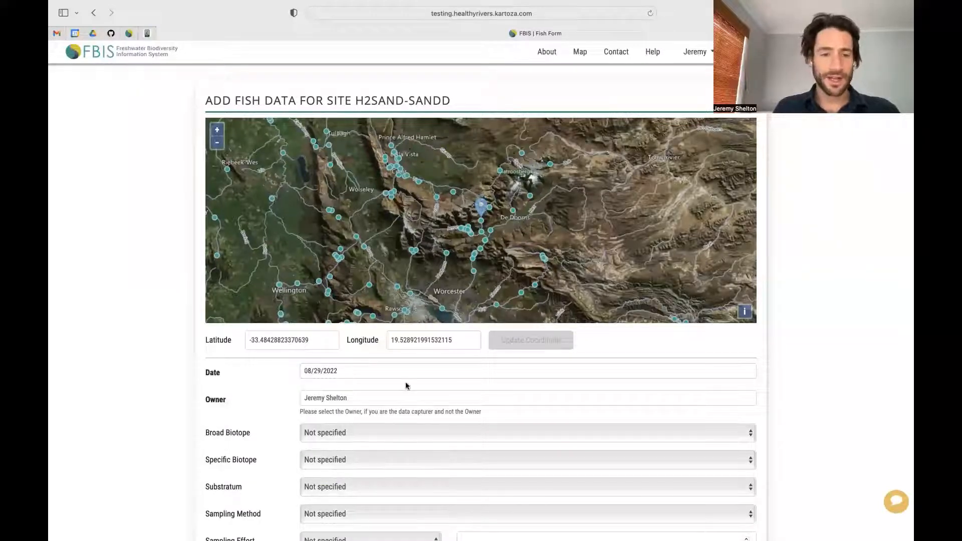
{"action": "scroll", "coordinate": [406, 385], "scroll_direction": "down", "scroll_amount": 5}
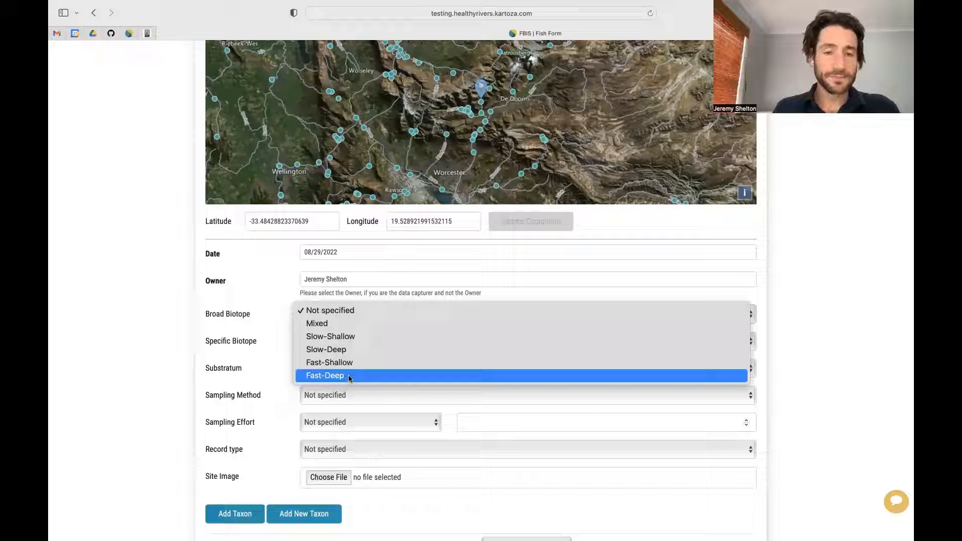
Step: Choose Slow-Deep broad biotope, Pool specific biotope and Cobble substratum
{"action": "left_click", "coordinate": [327, 349]}
{"action": "left_click", "coordinate": [341, 346]}
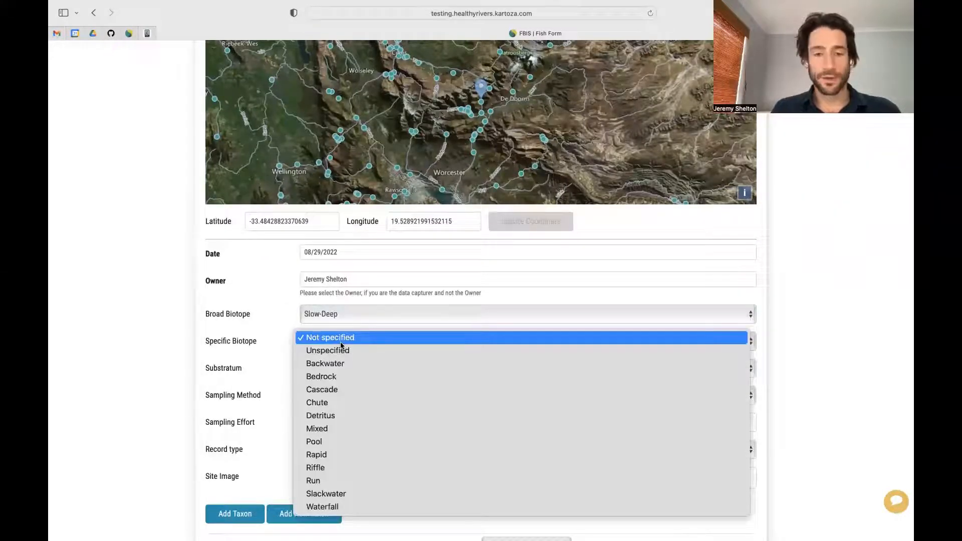
{"action": "left_click", "coordinate": [331, 443]}
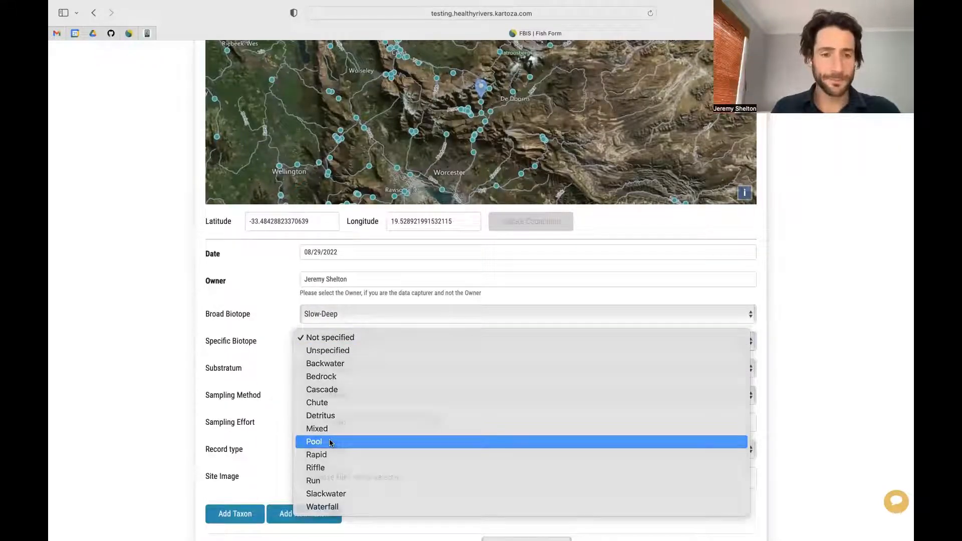
{"action": "left_click", "coordinate": [369, 372]}
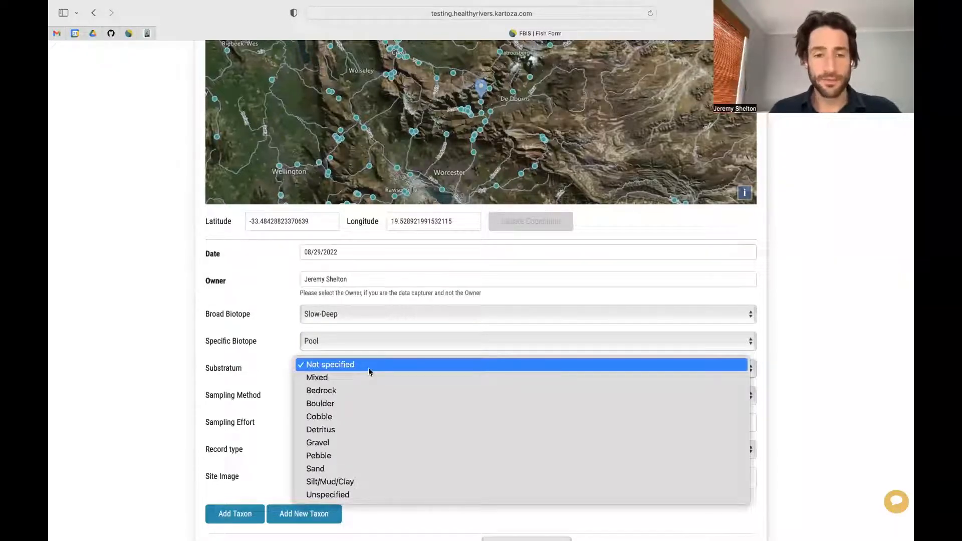
{"action": "left_click", "coordinate": [321, 416]}
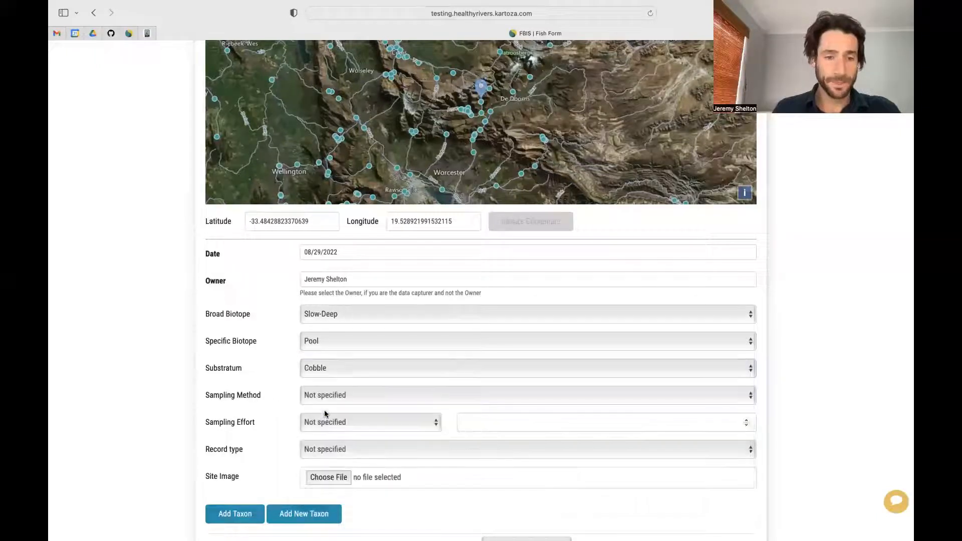
{"action": "left_click", "coordinate": [377, 395]}
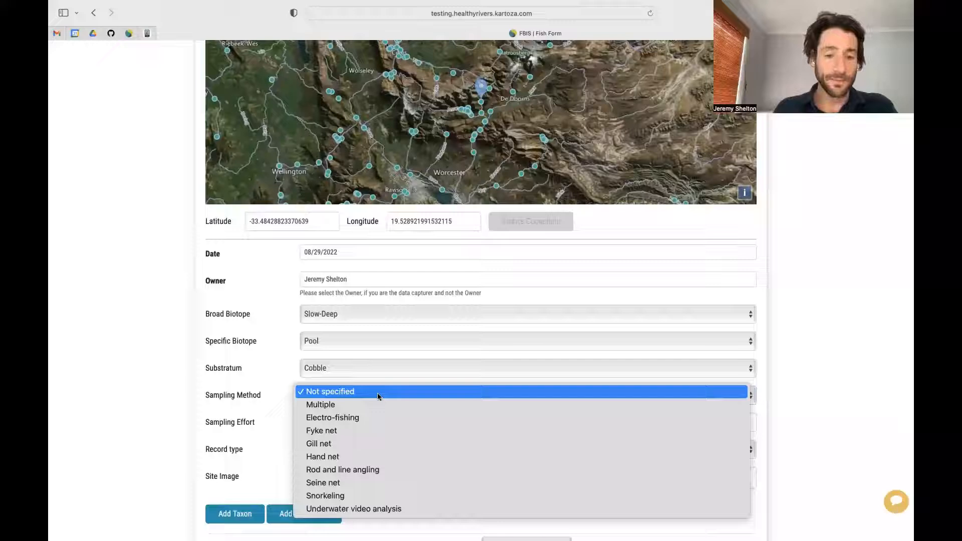
Step: Set sampling method Snorkeling, sampling effort 15 minutes, and record type Visual observation
{"action": "left_click", "coordinate": [335, 498]}
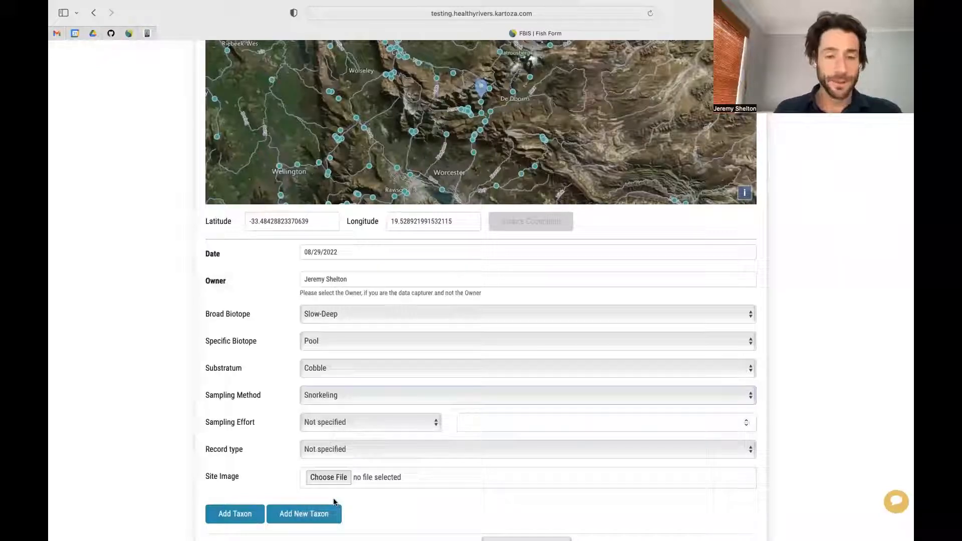
{"action": "left_click", "coordinate": [371, 423]}
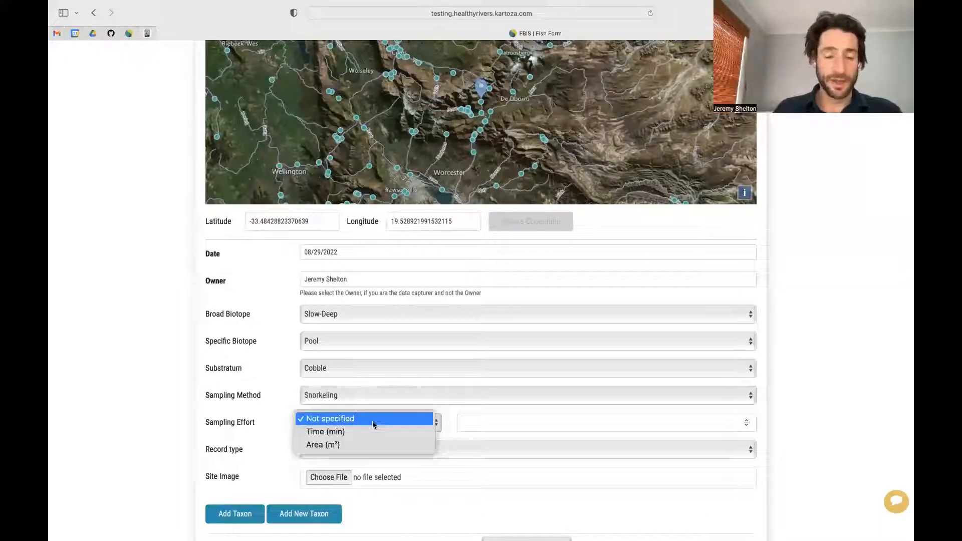
{"action": "left_click", "coordinate": [354, 437]}
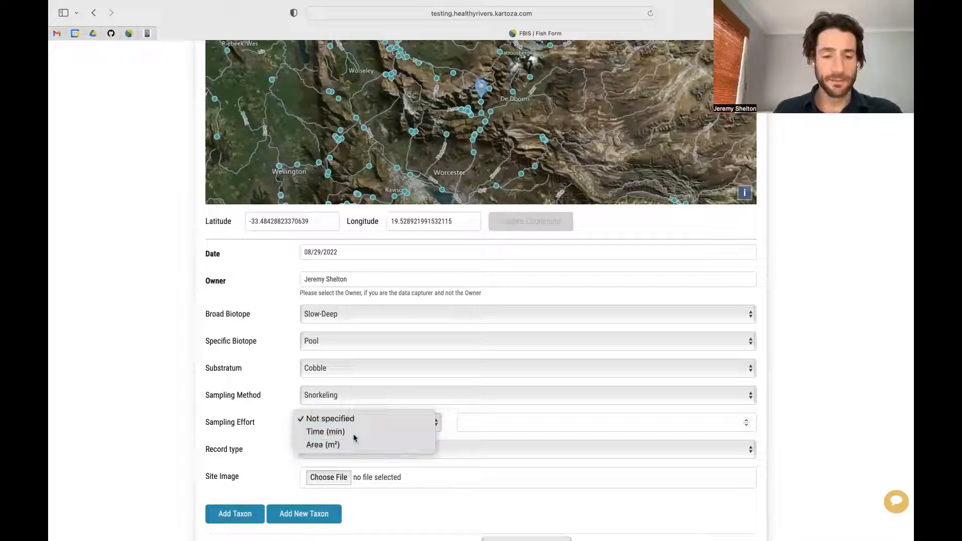
{"action": "left_click", "coordinate": [745, 421]}
{"action": "triple_click", "coordinate": [745, 421]}
{"action": "double_click", "coordinate": [745, 420]}
{"action": "double_click", "coordinate": [746, 420]}
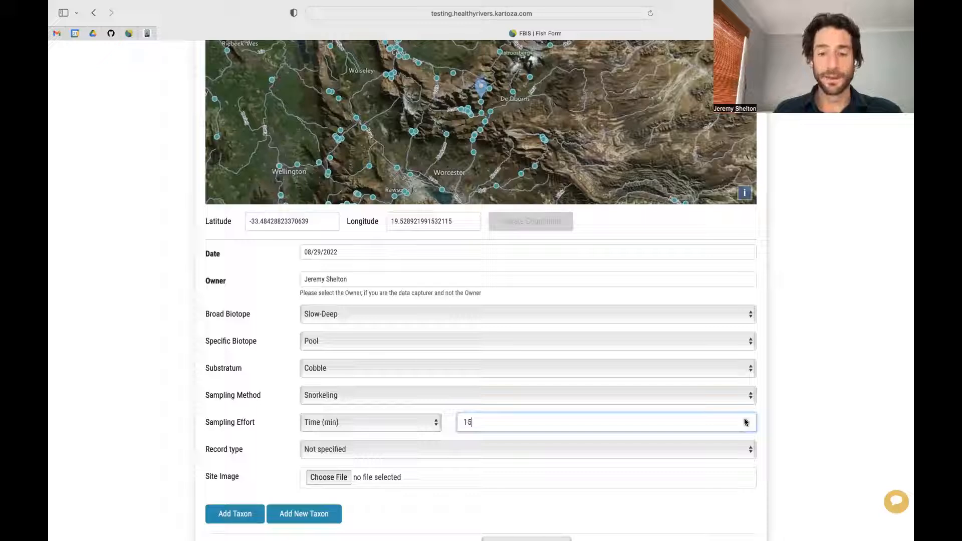
{"action": "left_click", "coordinate": [360, 450]}
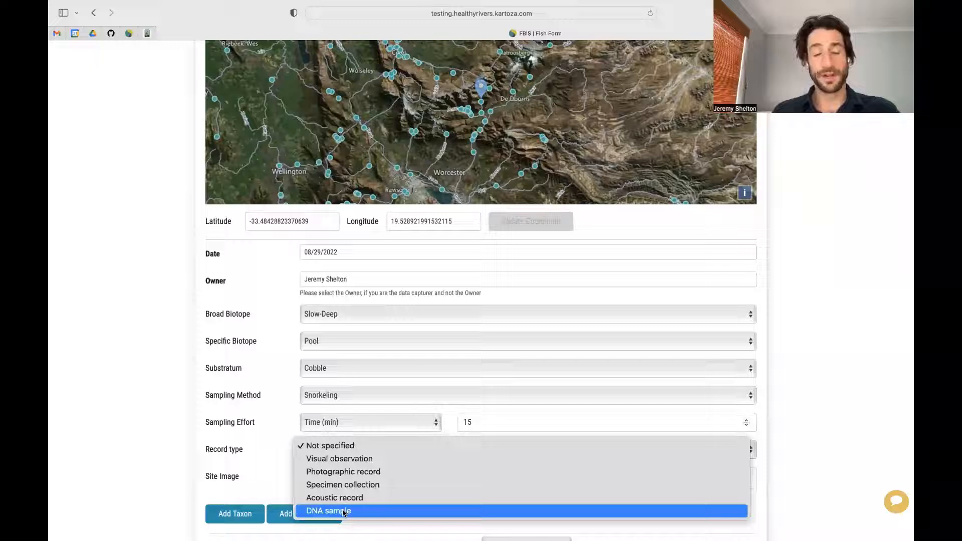
{"action": "left_click", "coordinate": [343, 461]}
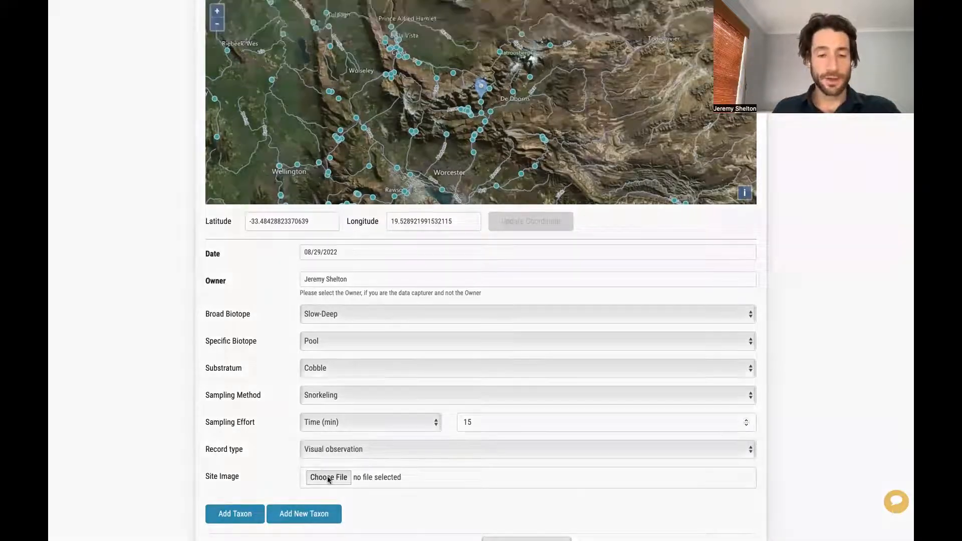
Step: Attach DSC02318.jpg as the site image on the fish form
{"action": "left_click", "coordinate": [328, 480]}
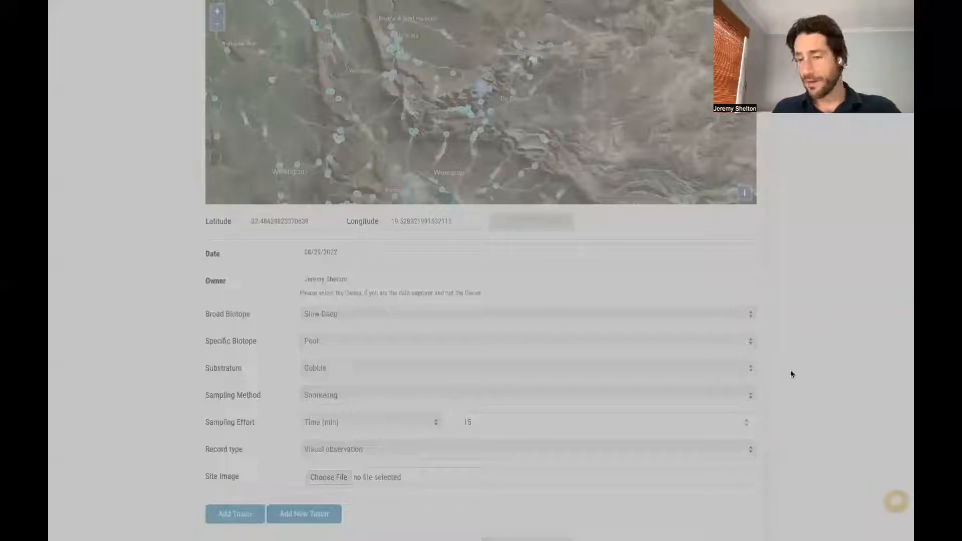
{"action": "left_click", "coordinate": [861, 366]}
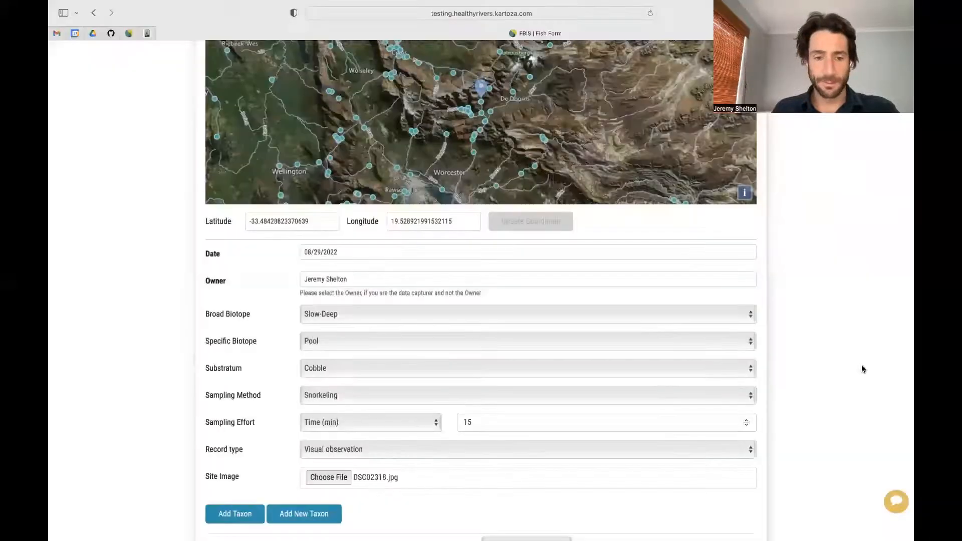
{"action": "scroll", "coordinate": [485, 506], "scroll_direction": "down", "scroll_amount": 4}
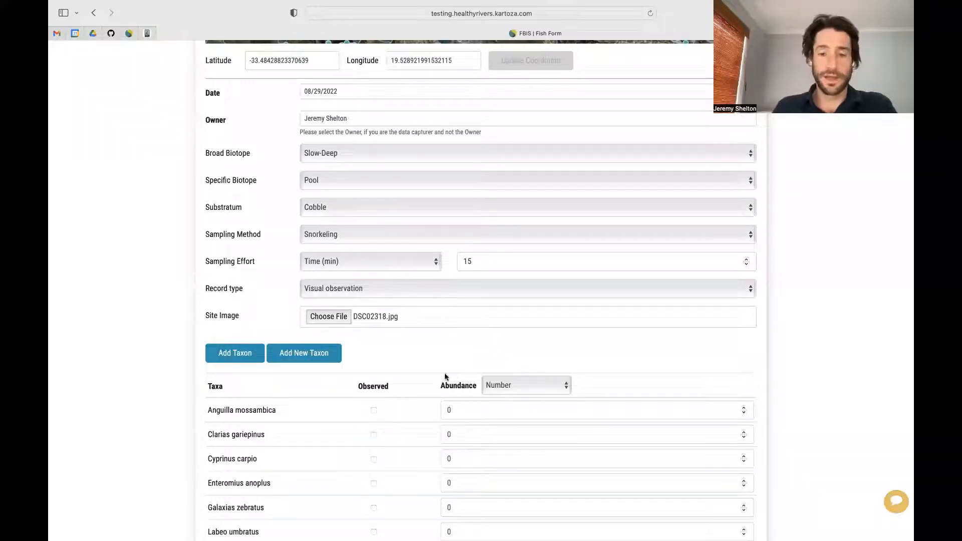
{"action": "scroll", "coordinate": [444, 373], "scroll_direction": "down", "scroll_amount": 2}
{"action": "scroll", "coordinate": [420, 315], "scroll_direction": "down", "scroll_amount": 2}
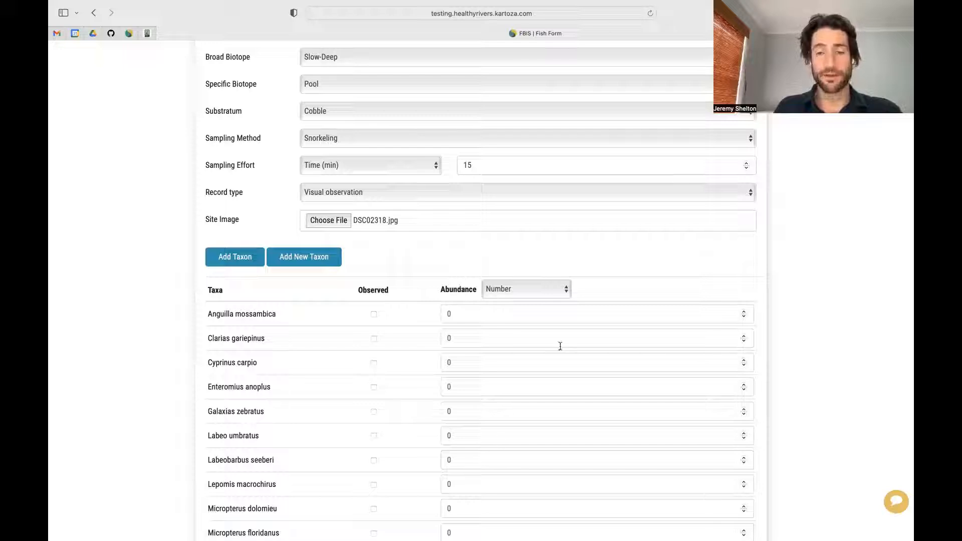
{"action": "left_click", "coordinate": [565, 289]}
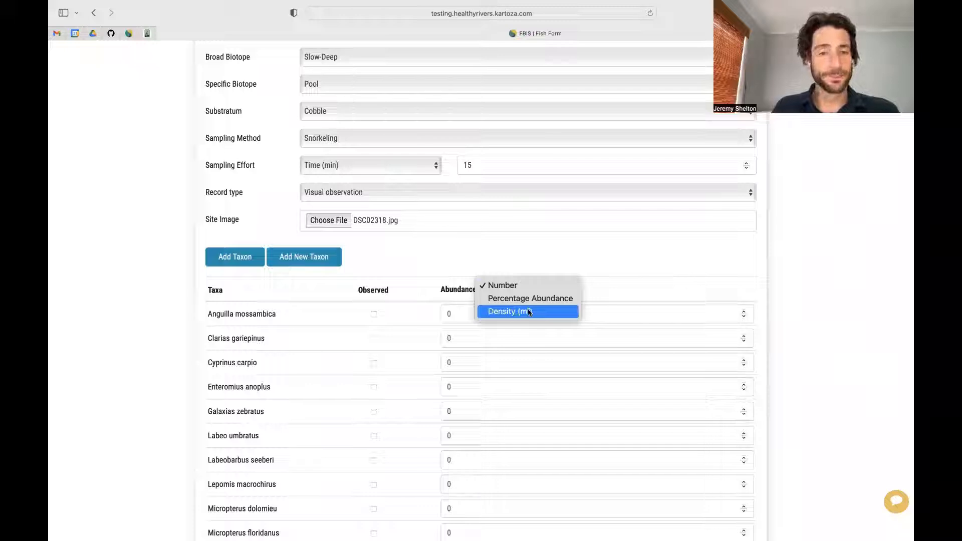
{"action": "left_click", "coordinate": [413, 249]}
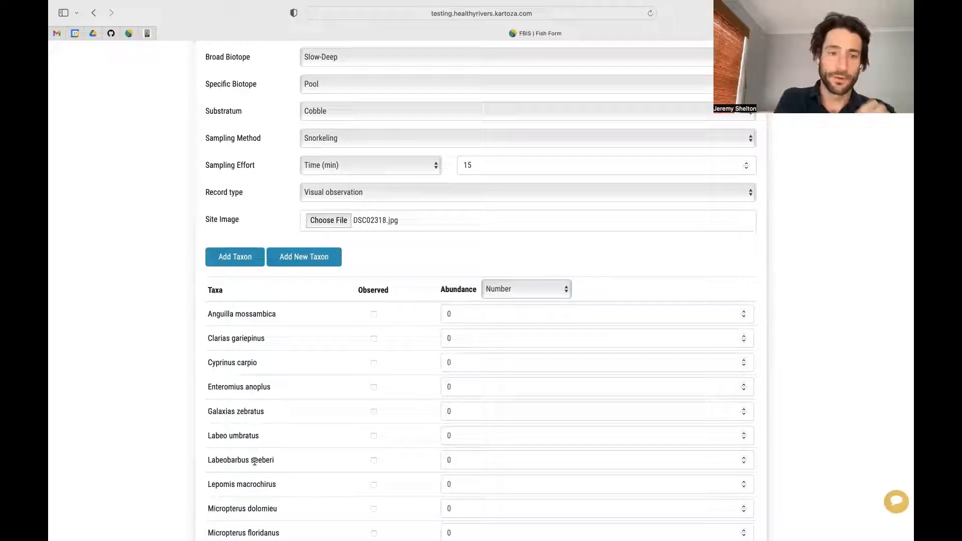
{"action": "scroll", "coordinate": [274, 414], "scroll_direction": "down", "scroll_amount": 5}
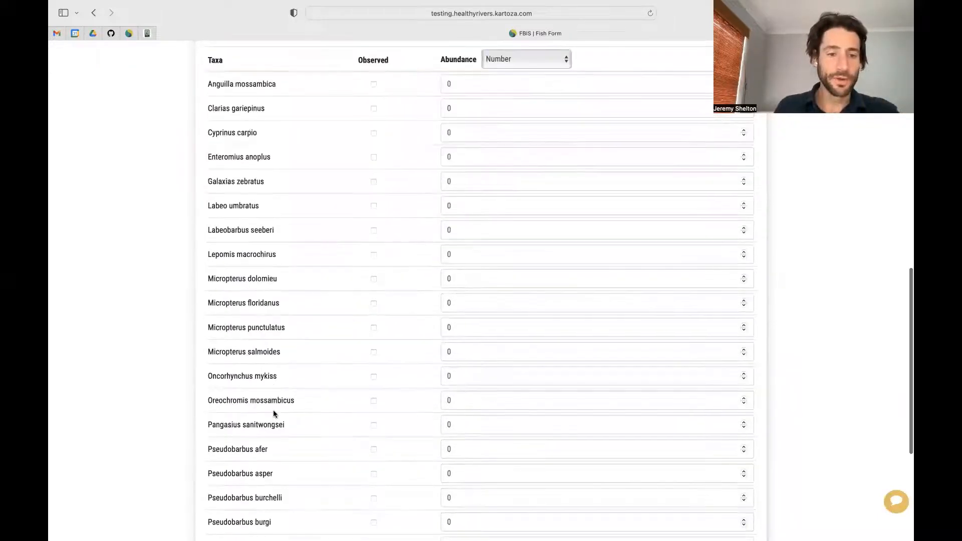
{"action": "scroll", "coordinate": [275, 414], "scroll_direction": "down", "scroll_amount": 5}
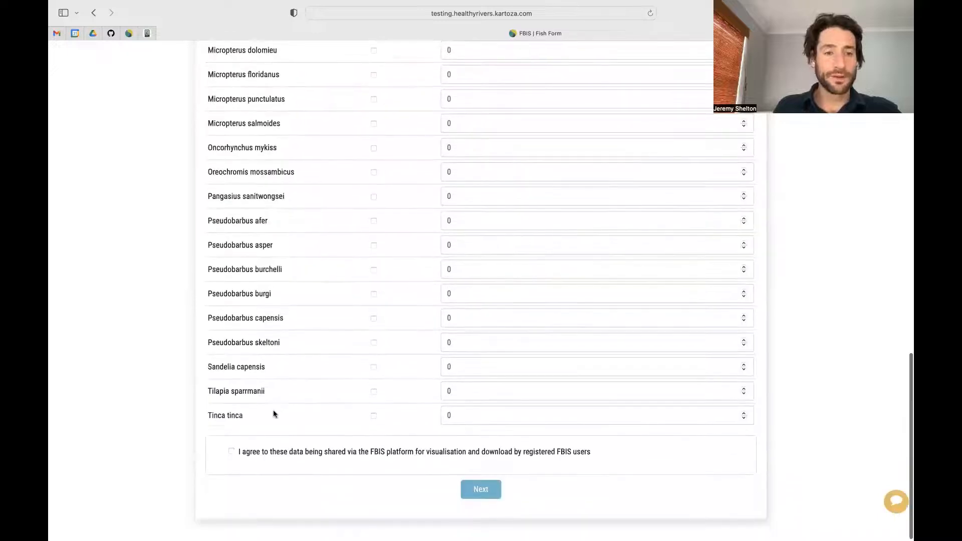
{"action": "scroll", "coordinate": [273, 411], "scroll_direction": "up", "scroll_amount": 1}
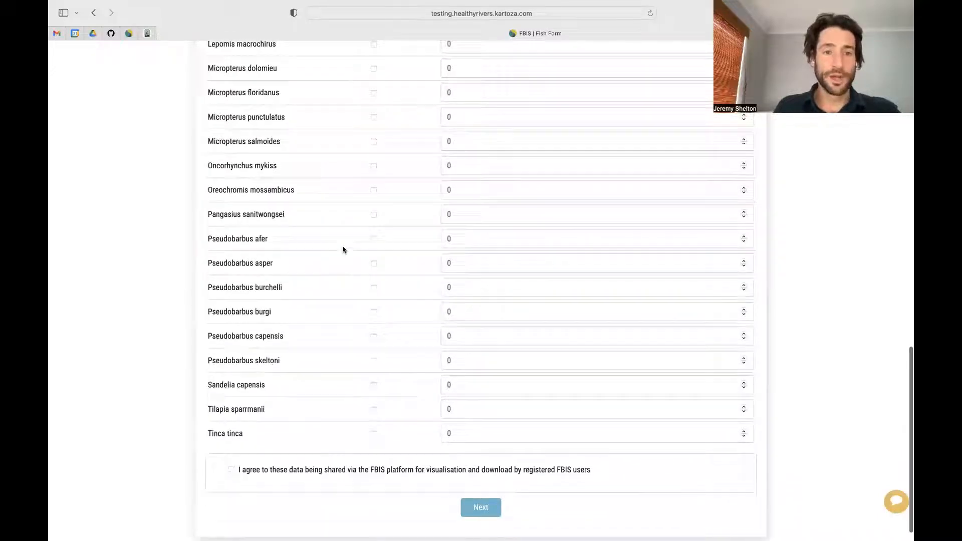
Step: Mark Oncorhynchus mykiss observed with count 3 and Pseudobarbus burchelli with count 7
{"action": "left_click", "coordinate": [374, 166]}
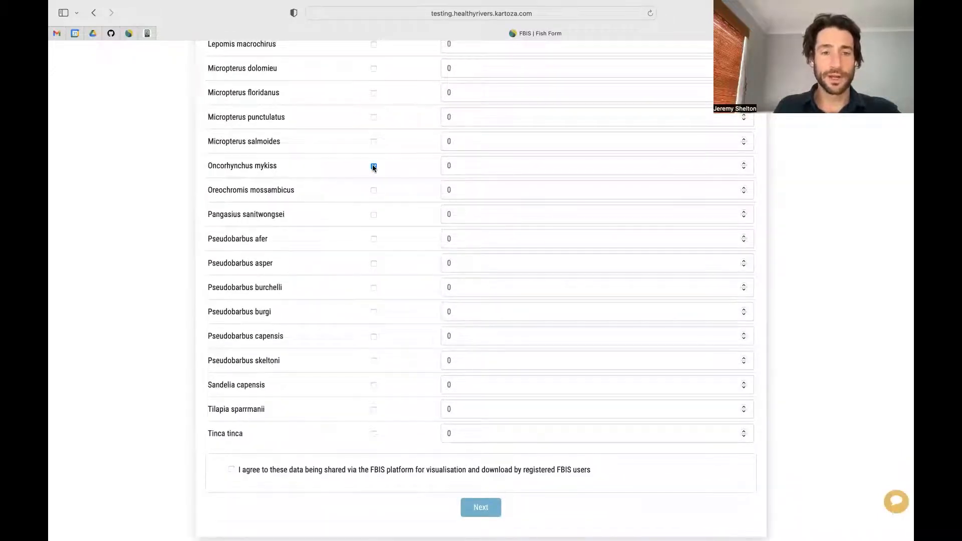
{"action": "scroll", "coordinate": [373, 166], "scroll_direction": "up", "scroll_amount": 5}
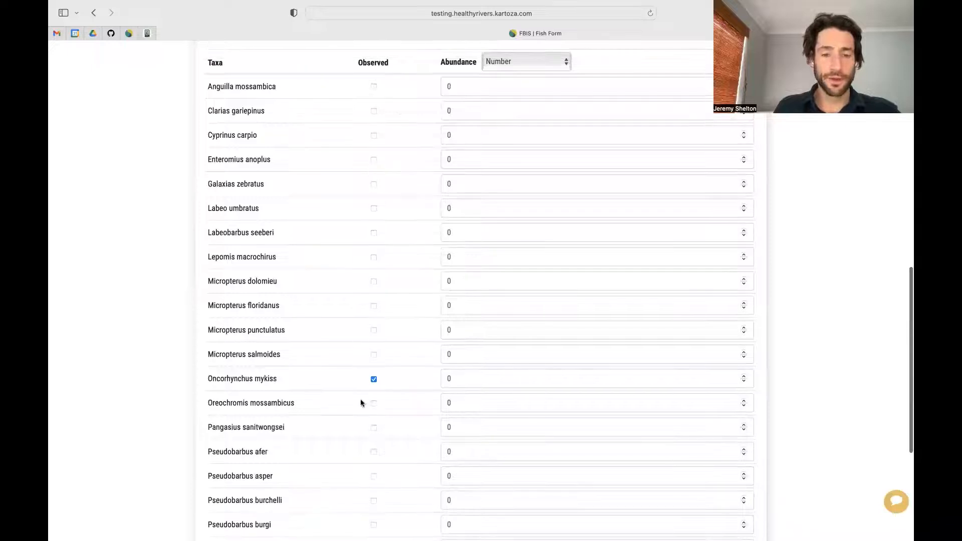
{"action": "double_click", "coordinate": [744, 378]}
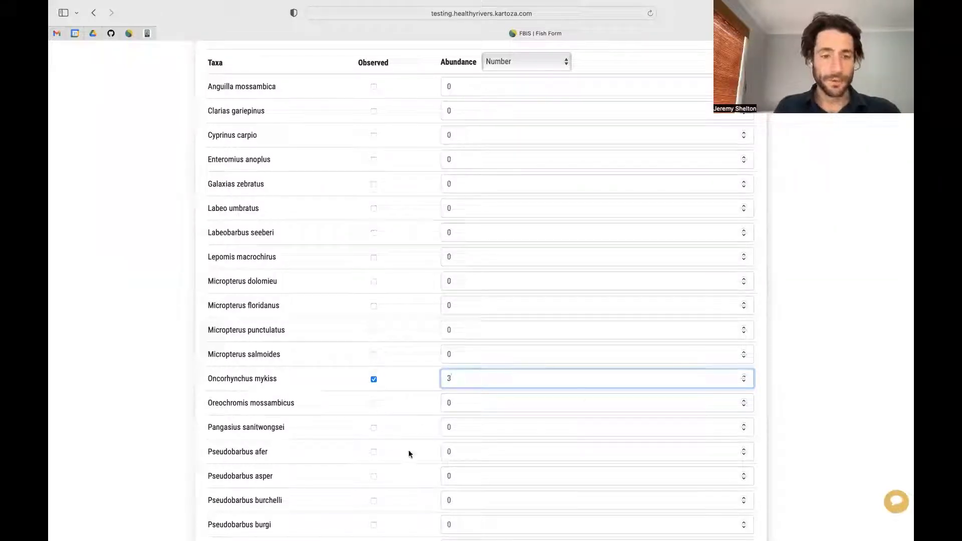
{"action": "scroll", "coordinate": [391, 496], "scroll_direction": "down", "scroll_amount": 1}
{"action": "left_click", "coordinate": [374, 484]}
{"action": "triple_click", "coordinate": [744, 481]}
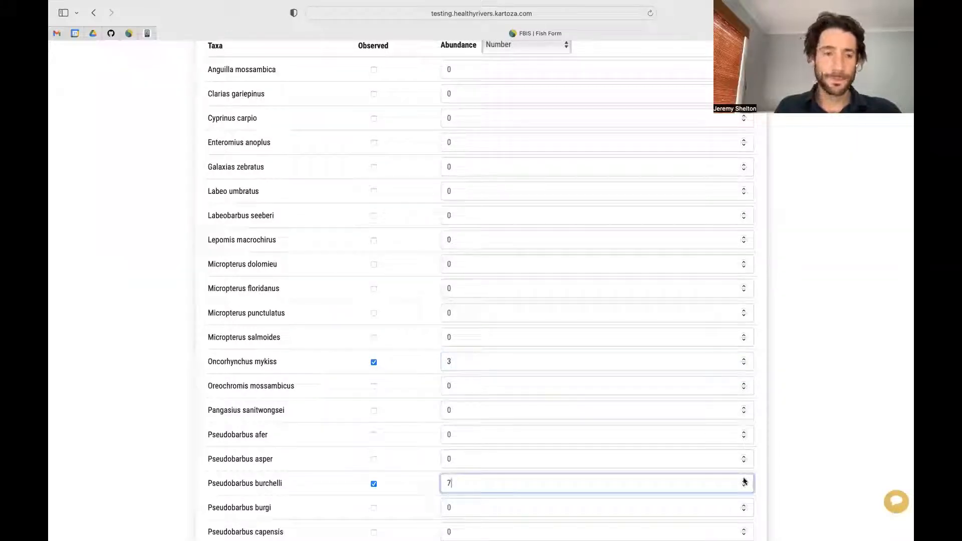
Step: Mark Sandelia capensis observed with count 3 and Galaxias zebratus with count 10
{"action": "scroll", "coordinate": [372, 451], "scroll_direction": "down", "scroll_amount": 5}
{"action": "left_click", "coordinate": [373, 455]}
{"action": "left_click", "coordinate": [744, 453]}
{"action": "left_click", "coordinate": [744, 453]}
{"action": "left_click", "coordinate": [744, 453]}
{"action": "scroll", "coordinate": [458, 309], "scroll_direction": "up", "scroll_amount": 8}
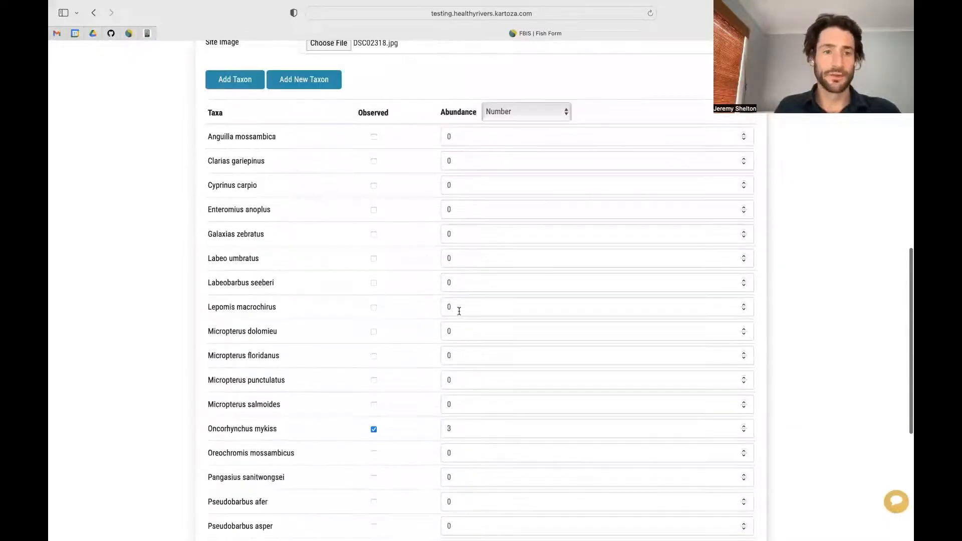
{"action": "left_click", "coordinate": [374, 236]}
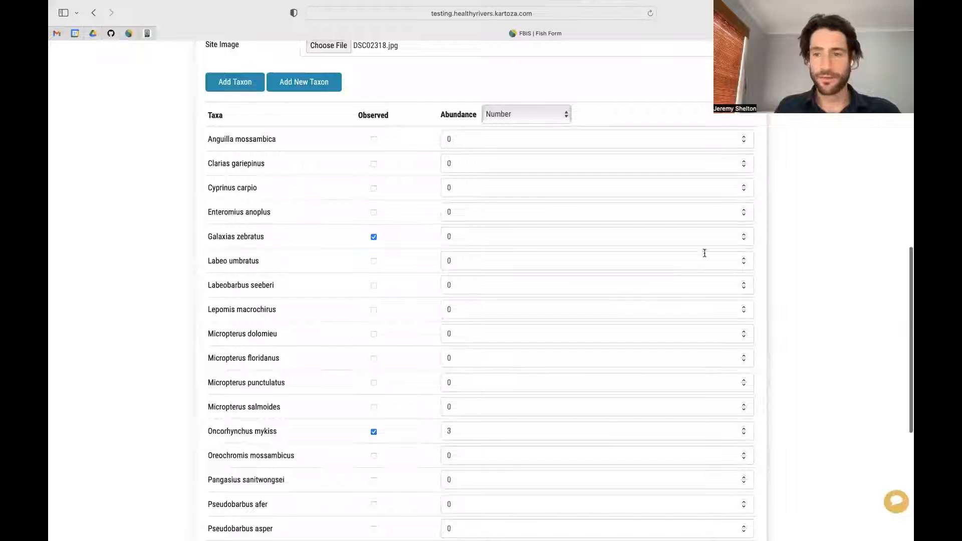
{"action": "left_click", "coordinate": [744, 234]}
{"action": "left_click", "coordinate": [743, 234]}
{"action": "left_click", "coordinate": [743, 234]}
{"action": "left_click", "coordinate": [743, 234]}
{"action": "left_click", "coordinate": [744, 234]}
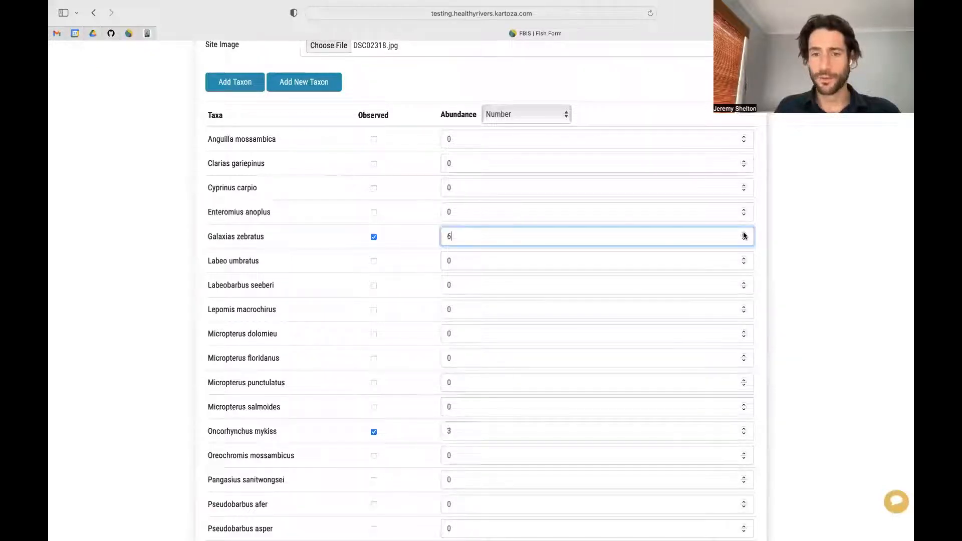
{"action": "left_click", "coordinate": [745, 235]}
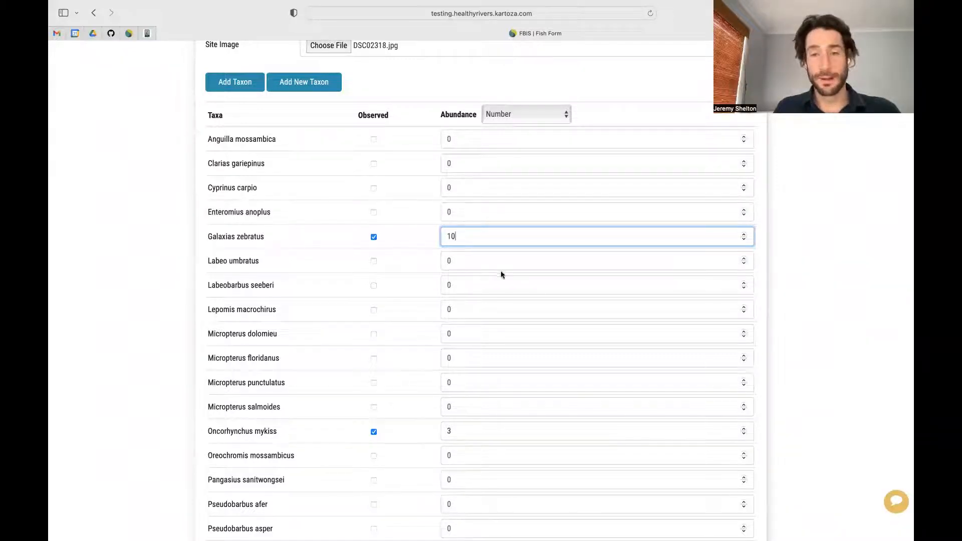
{"action": "scroll", "coordinate": [793, 381], "scroll_direction": "down", "scroll_amount": 6}
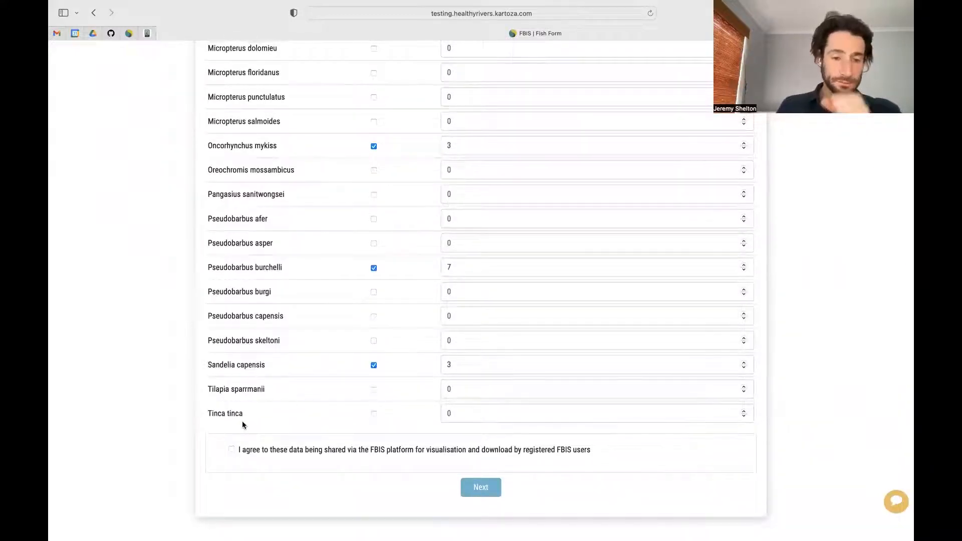
Step: Accept the 'I agree to these data being shared' checkbox and proceed to the Confirm Submit dialog
{"action": "left_click", "coordinate": [232, 451]}
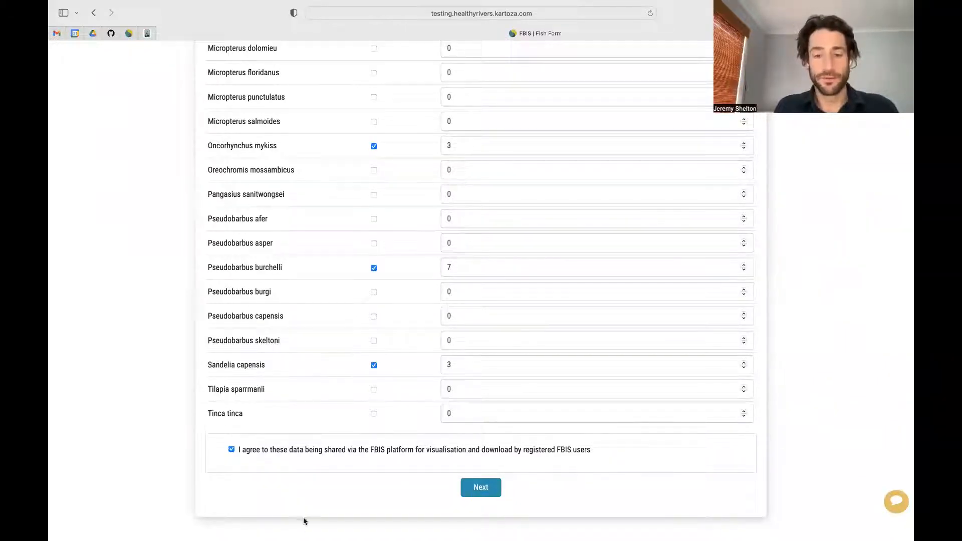
{"action": "left_click", "coordinate": [479, 489]}
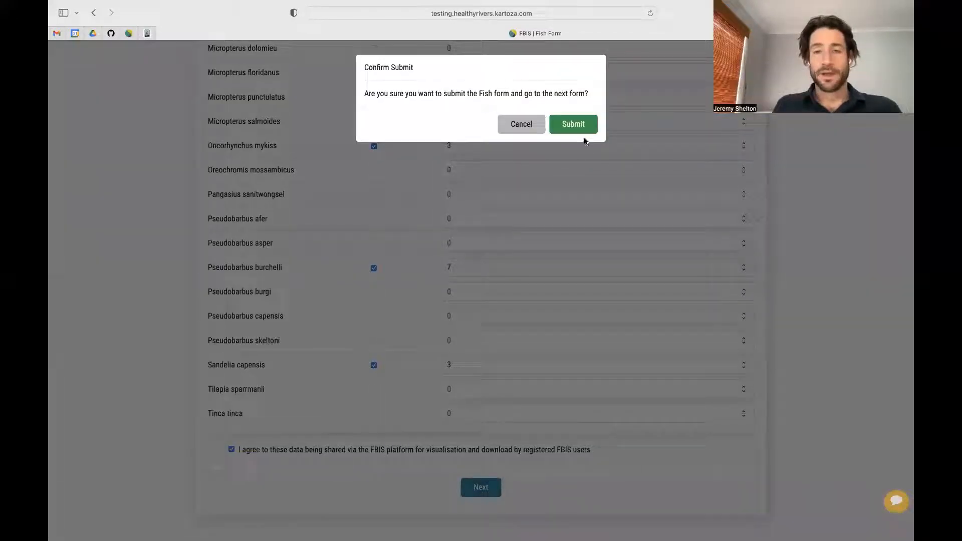
Step: Confirm submission of the fish form to reach the Abiotic Form for H2SAND-SANDD
{"action": "left_click", "coordinate": [576, 124]}
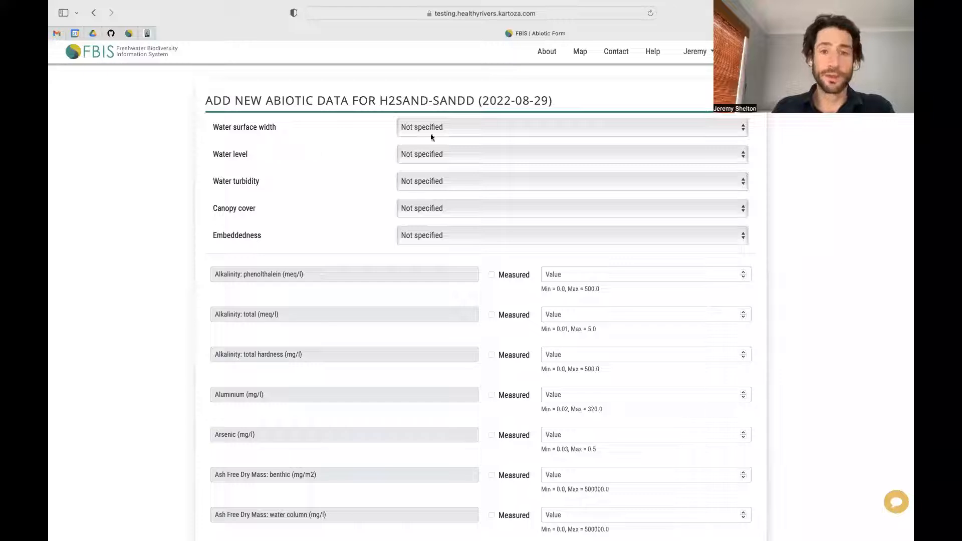
{"action": "left_click", "coordinate": [448, 127]}
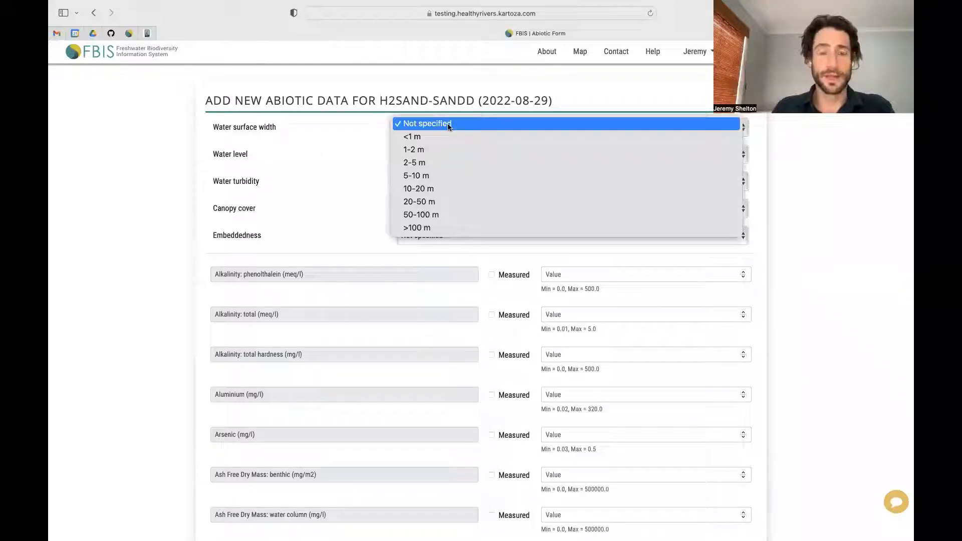
{"action": "left_click", "coordinate": [449, 126]}
{"action": "left_click", "coordinate": [457, 153]}
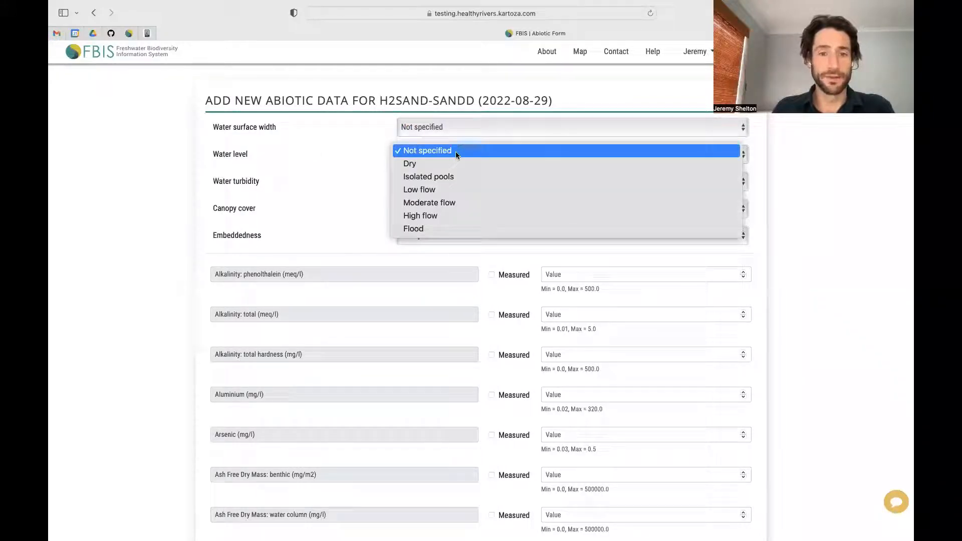
{"action": "left_click", "coordinate": [456, 151]}
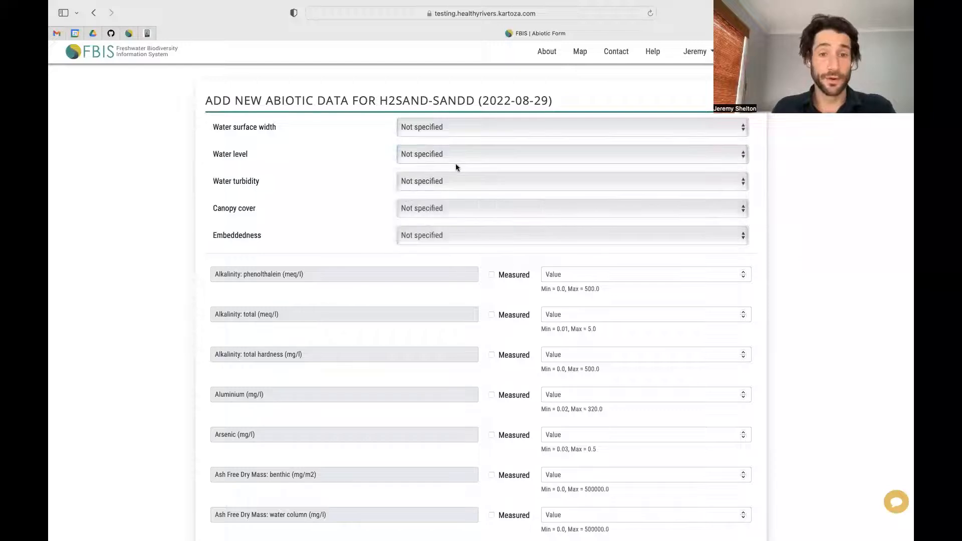
{"action": "left_click", "coordinate": [452, 181]}
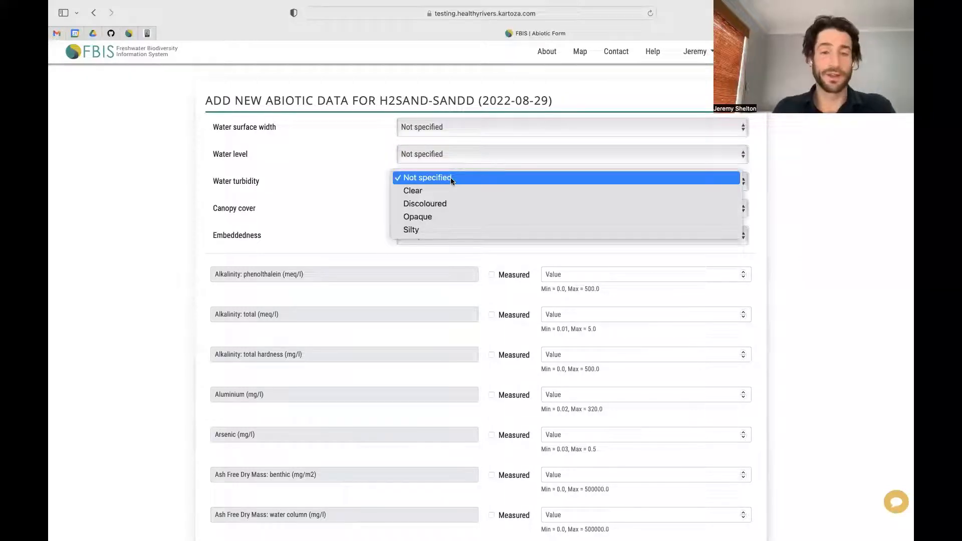
{"action": "left_click", "coordinate": [451, 179]}
{"action": "left_click", "coordinate": [446, 209]}
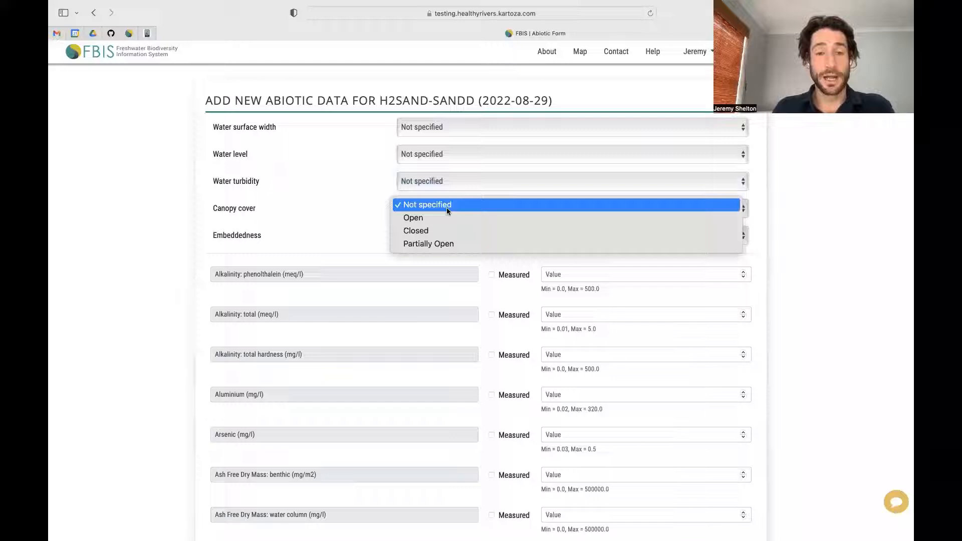
{"action": "left_click", "coordinate": [447, 208]}
{"action": "left_click", "coordinate": [452, 237]}
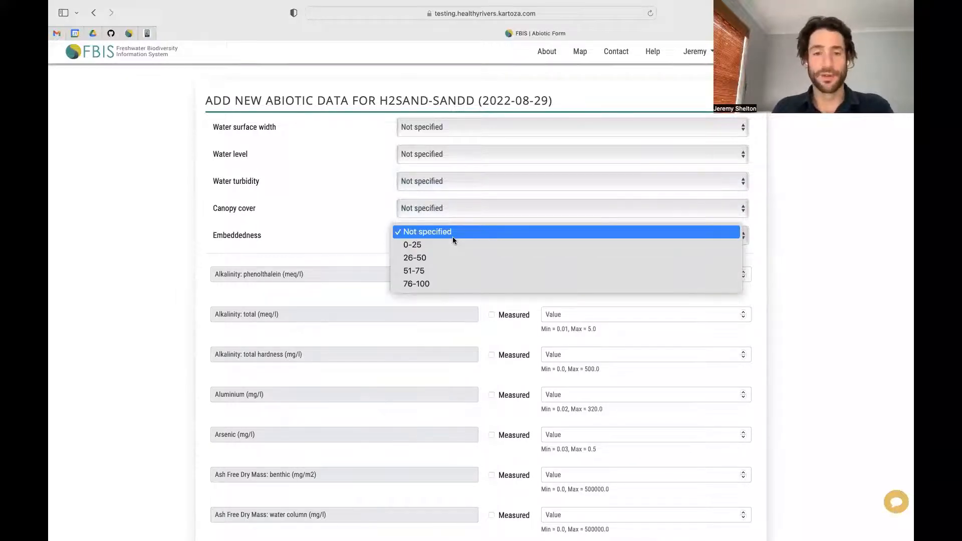
{"action": "left_click", "coordinate": [452, 237]}
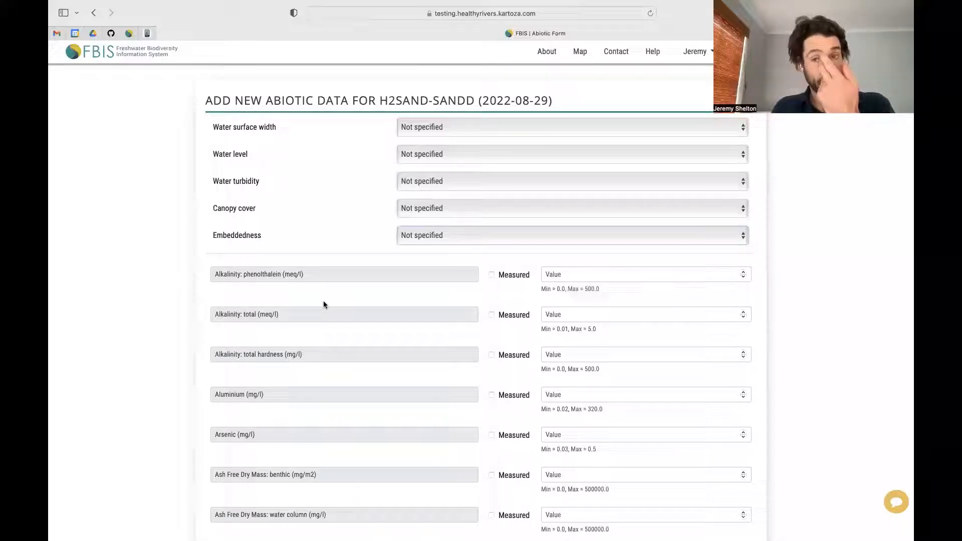
Step: Mark Alkalinity: phenolthalein as measured with a value of 1
{"action": "scroll", "coordinate": [336, 385], "scroll_direction": "down", "scroll_amount": 1}
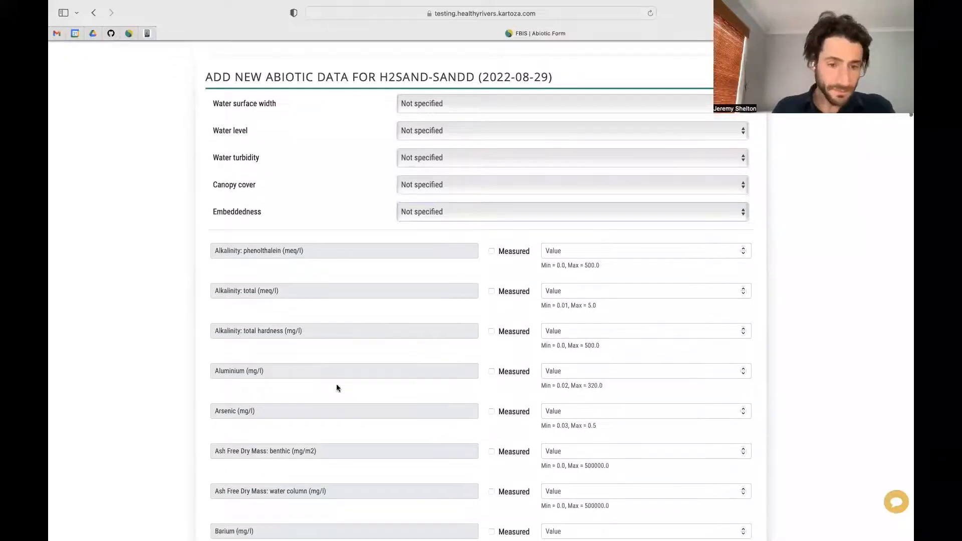
{"action": "scroll", "coordinate": [337, 387], "scroll_direction": "down", "scroll_amount": 4}
{"action": "scroll", "coordinate": [336, 388], "scroll_direction": "down", "scroll_amount": 2}
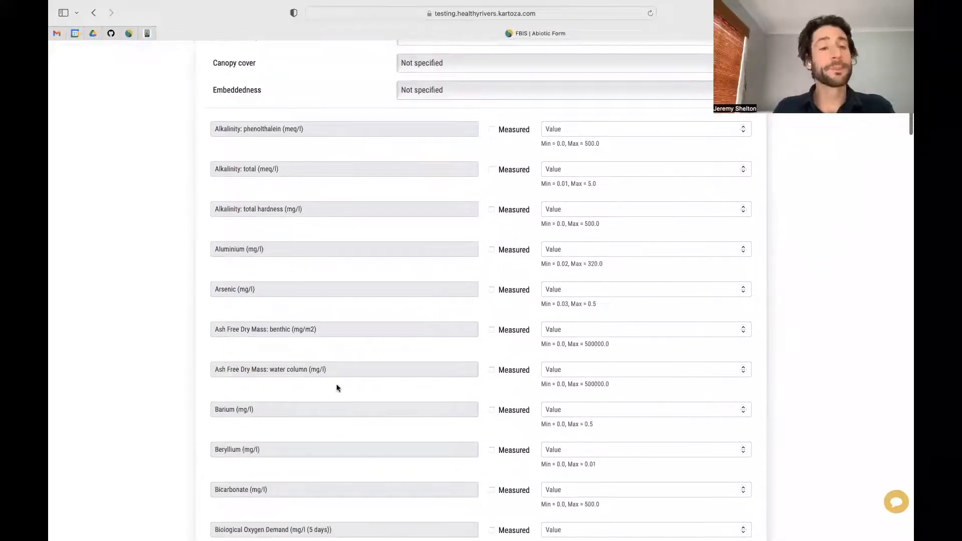
{"action": "scroll", "coordinate": [337, 388], "scroll_direction": "up", "scroll_amount": 1}
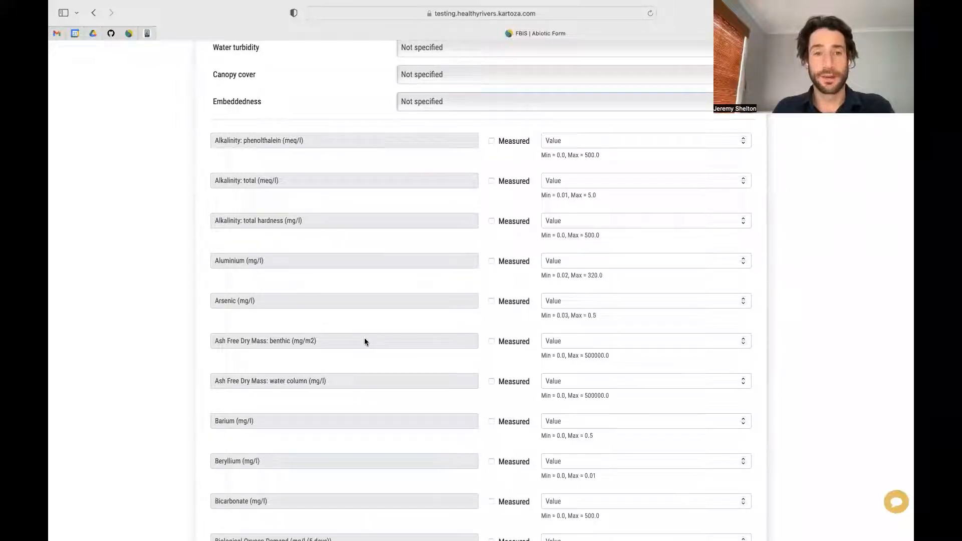
{"action": "scroll", "coordinate": [365, 341], "scroll_direction": "up", "scroll_amount": 3}
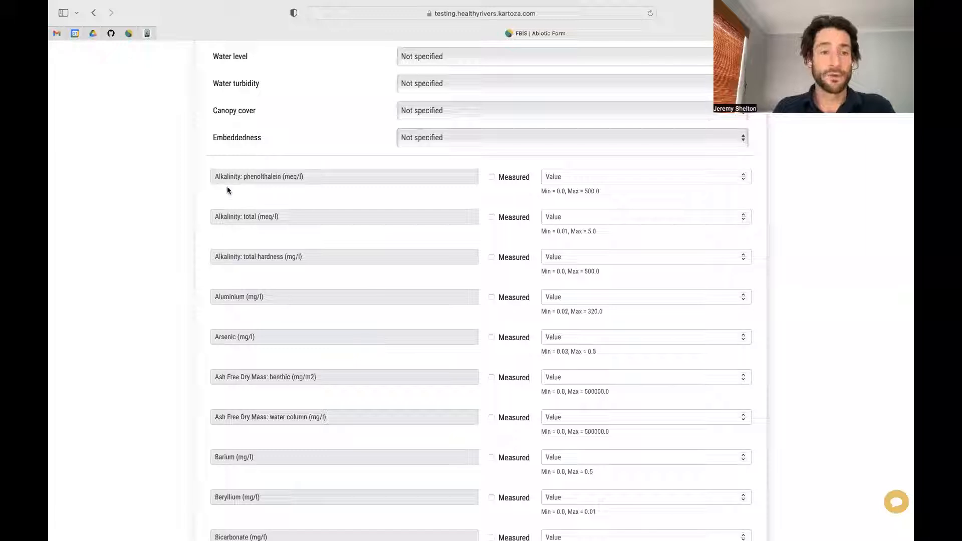
{"action": "left_click", "coordinate": [492, 177]}
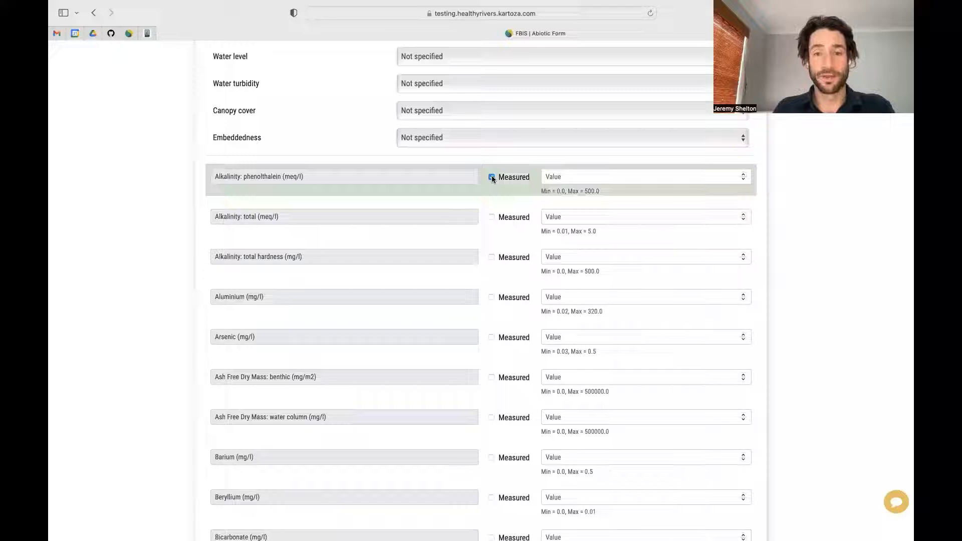
{"action": "left_click", "coordinate": [744, 175]}
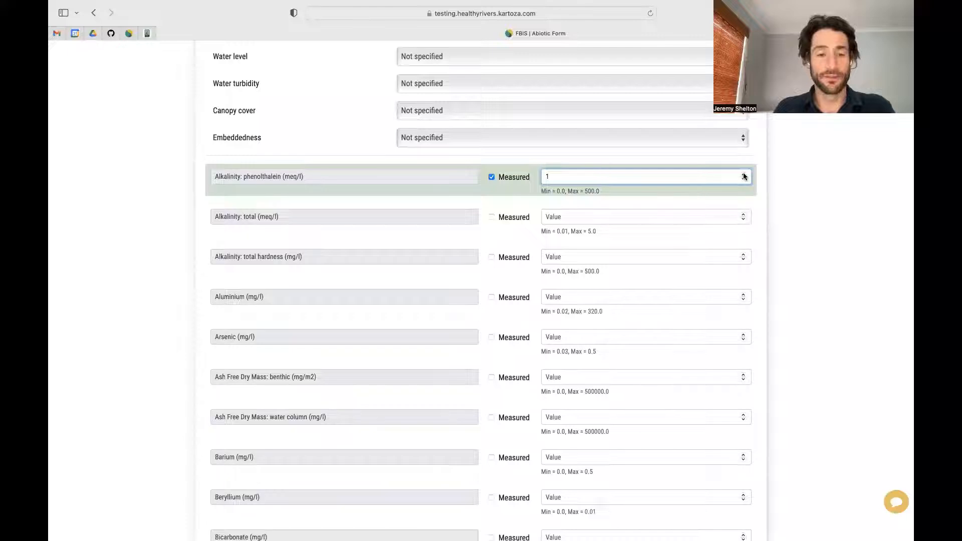
Step: Accept the data-sharing agreement and submit the abiotic form, confirming in the dialog
{"action": "scroll", "coordinate": [425, 410], "scroll_direction": "down", "scroll_amount": 3}
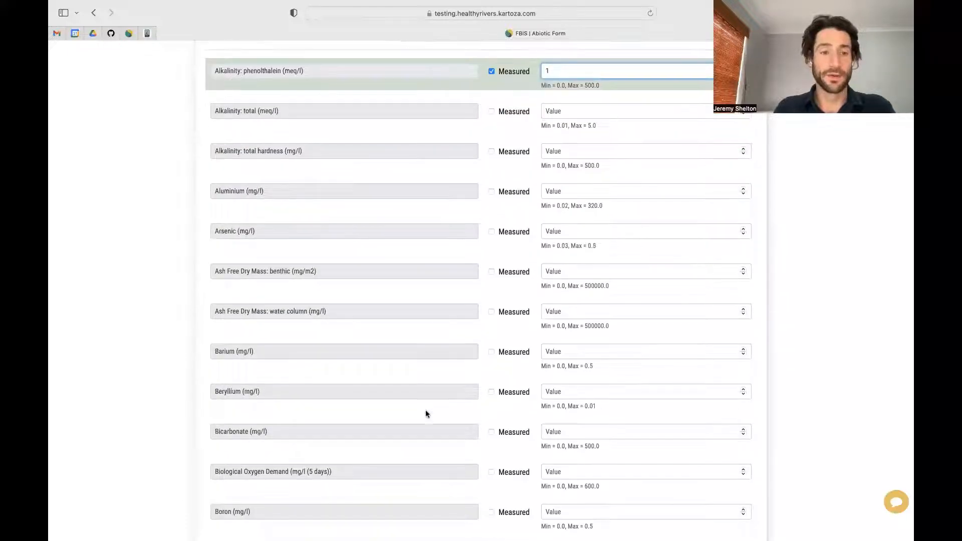
{"action": "scroll", "coordinate": [427, 414], "scroll_direction": "down", "scroll_amount": 1}
{"action": "scroll", "coordinate": [426, 414], "scroll_direction": "down", "scroll_amount": 2}
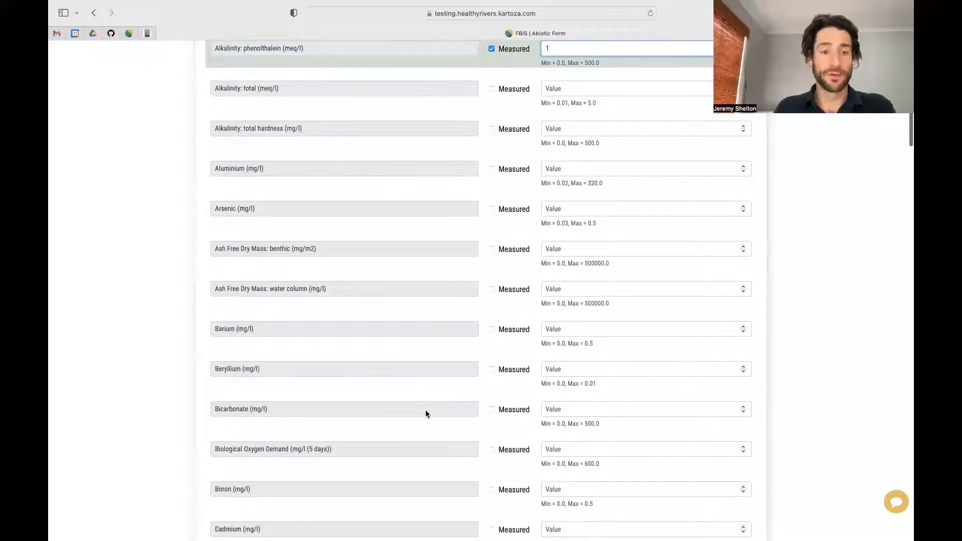
{"action": "scroll", "coordinate": [426, 414], "scroll_direction": "down", "scroll_amount": 2}
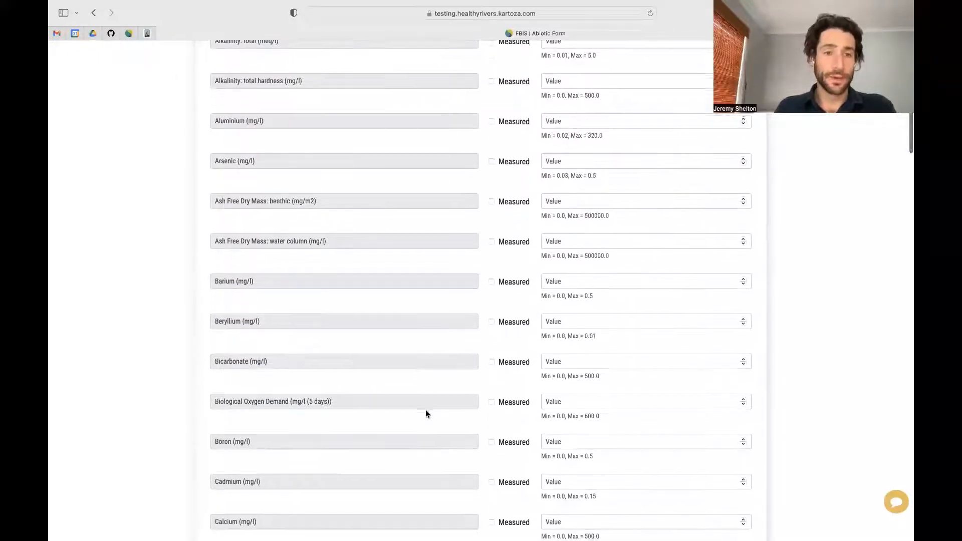
{"action": "scroll", "coordinate": [425, 411], "scroll_direction": "up", "scroll_amount": 1}
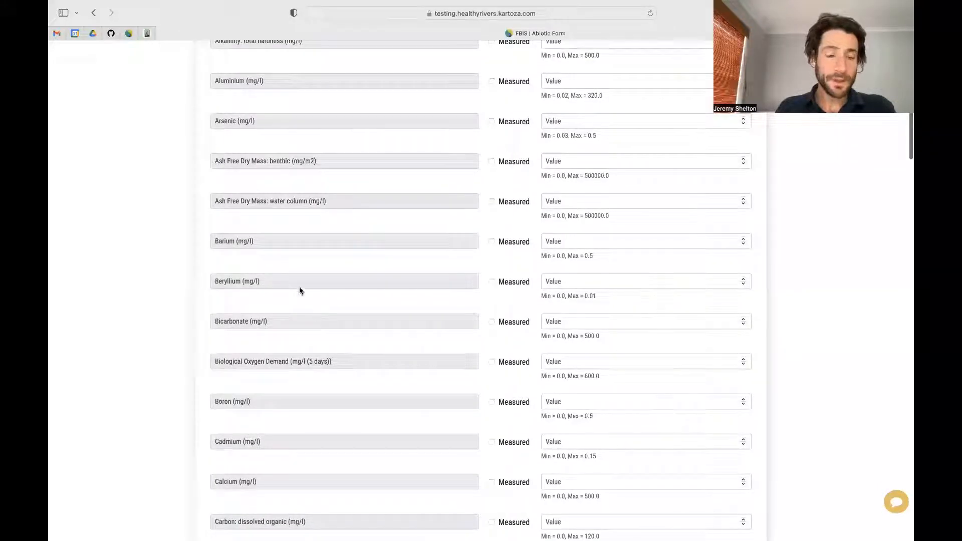
{"action": "scroll", "coordinate": [300, 378], "scroll_direction": "down", "scroll_amount": 2}
{"action": "scroll", "coordinate": [299, 380], "scroll_direction": "down", "scroll_amount": 10}
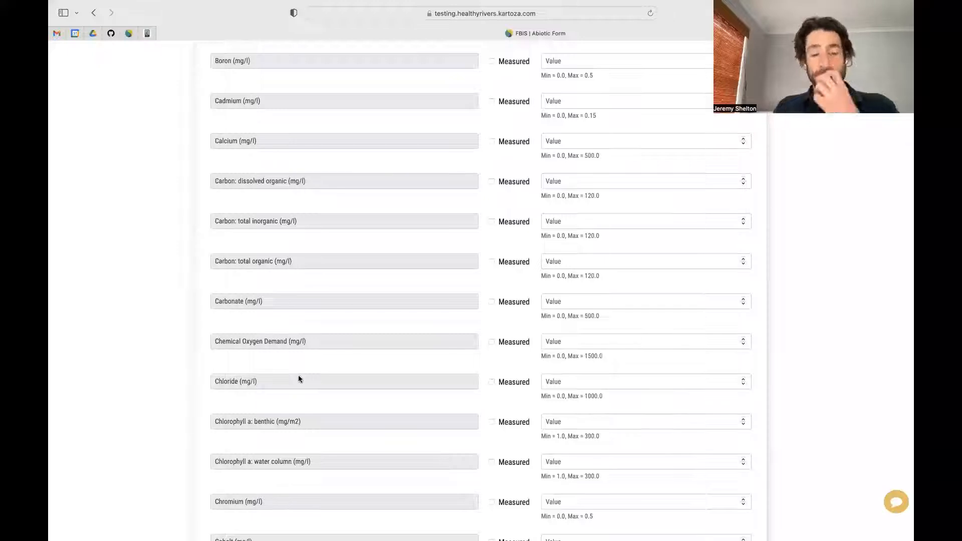
{"action": "scroll", "coordinate": [299, 379], "scroll_direction": "down", "scroll_amount": 9}
{"action": "scroll", "coordinate": [299, 379], "scroll_direction": "down", "scroll_amount": 20}
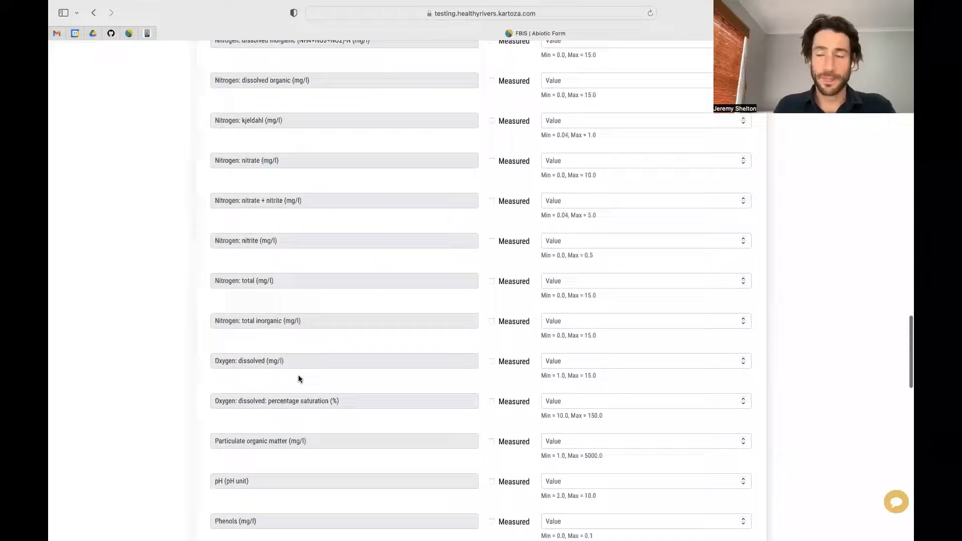
{"action": "scroll", "coordinate": [298, 379], "scroll_direction": "down", "scroll_amount": 20}
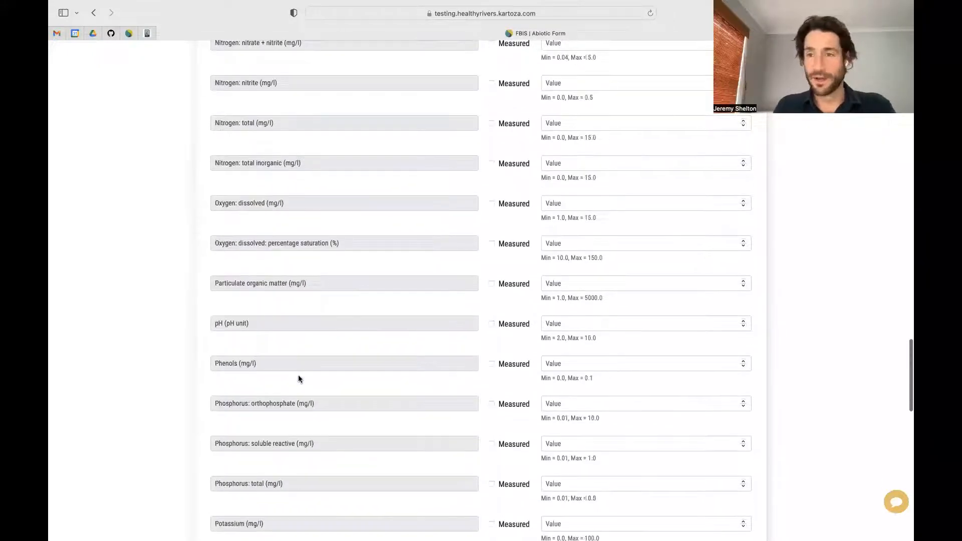
{"action": "scroll", "coordinate": [298, 379], "scroll_direction": "down", "scroll_amount": 8}
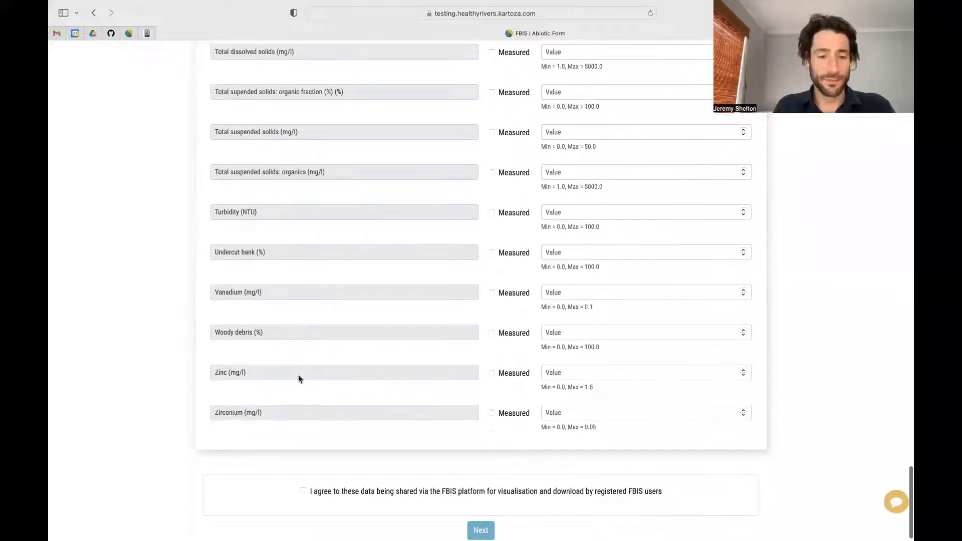
{"action": "left_click", "coordinate": [303, 482]}
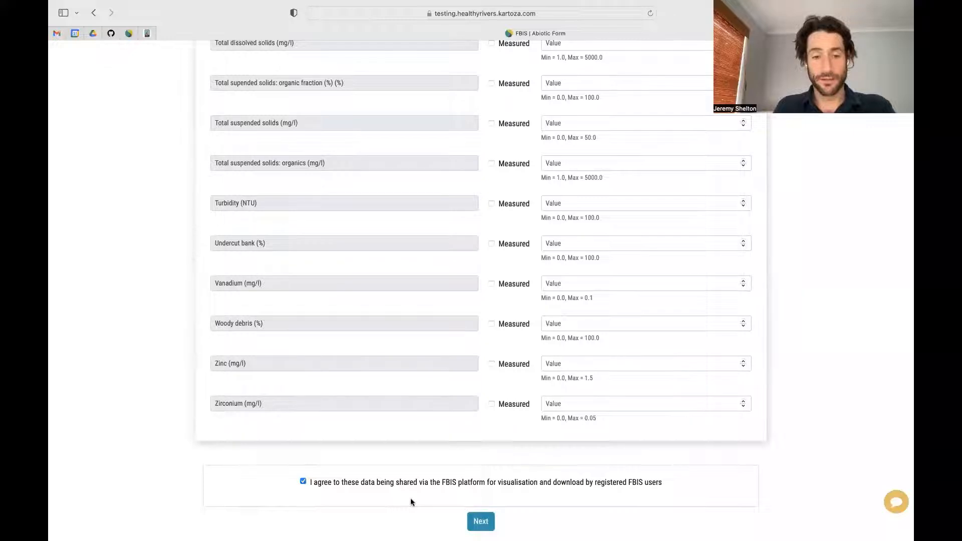
{"action": "left_click", "coordinate": [481, 522]}
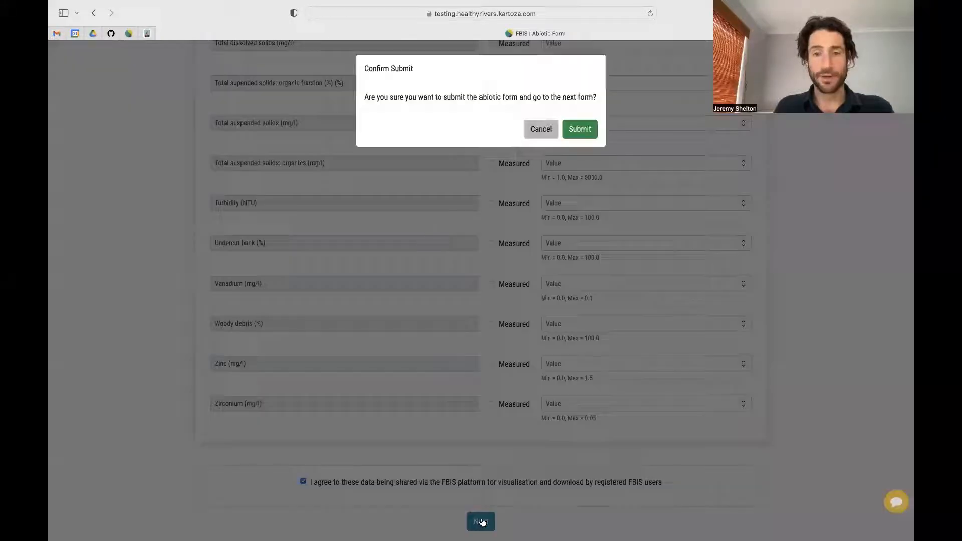
{"action": "left_click", "coordinate": [582, 131]}
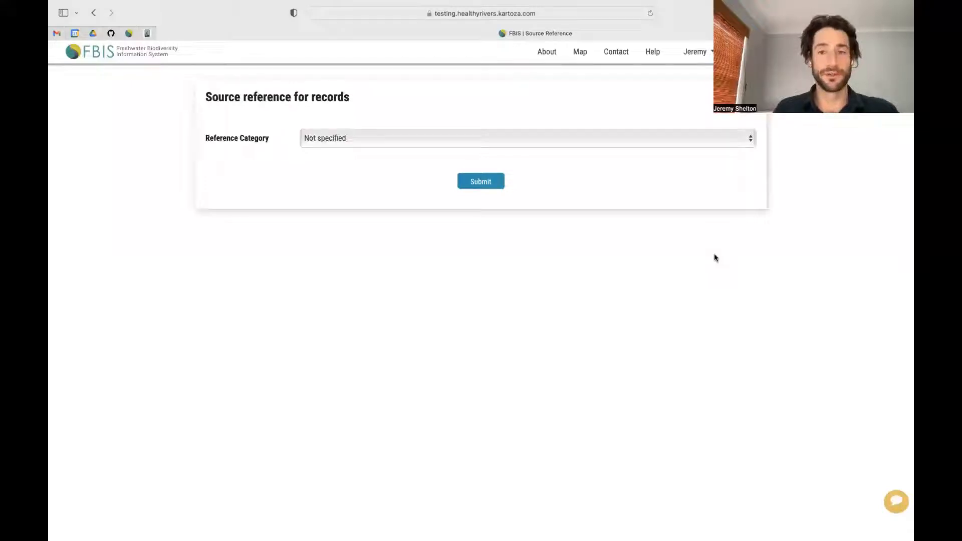
Step: Set Reference Category to Database and choose FRC monitoring database as the source
{"action": "left_click", "coordinate": [671, 142]}
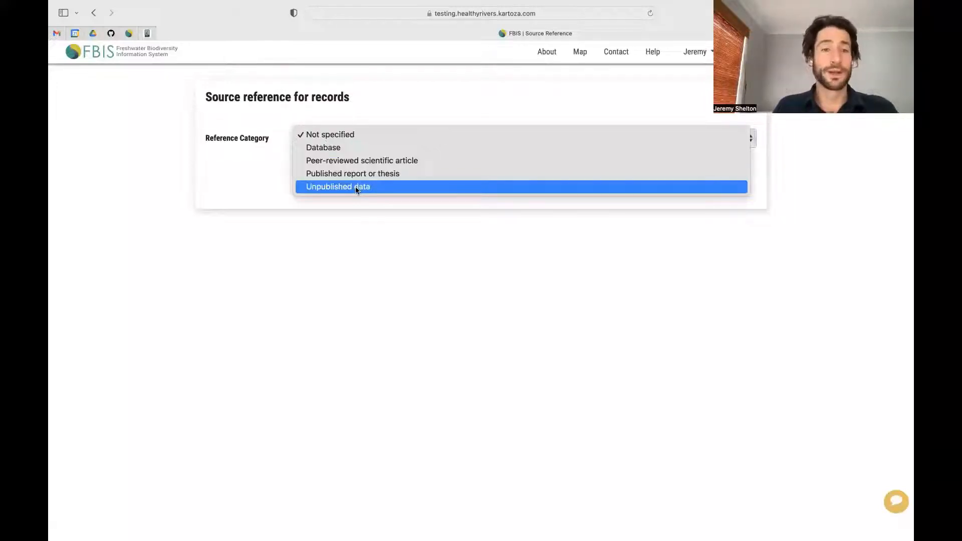
{"action": "left_click", "coordinate": [330, 150]}
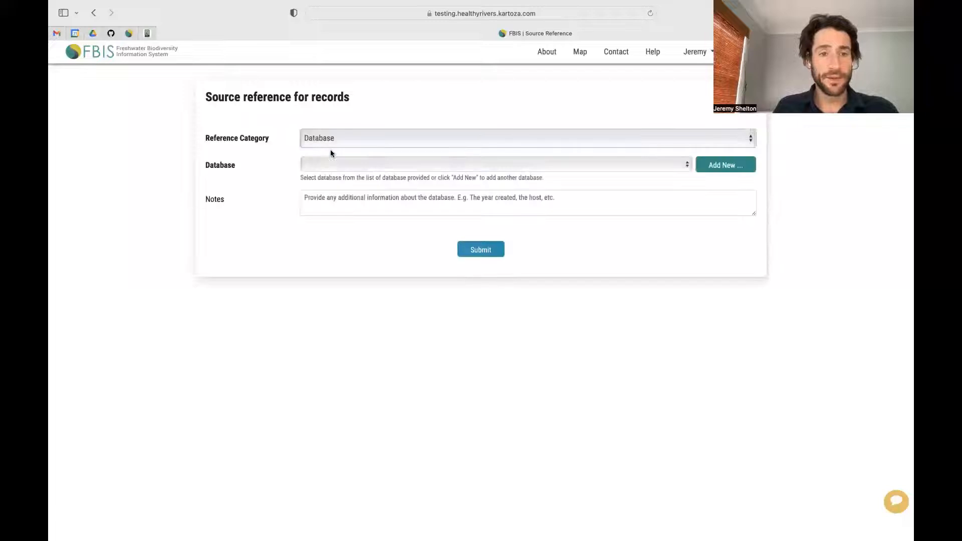
{"action": "left_click", "coordinate": [687, 164]}
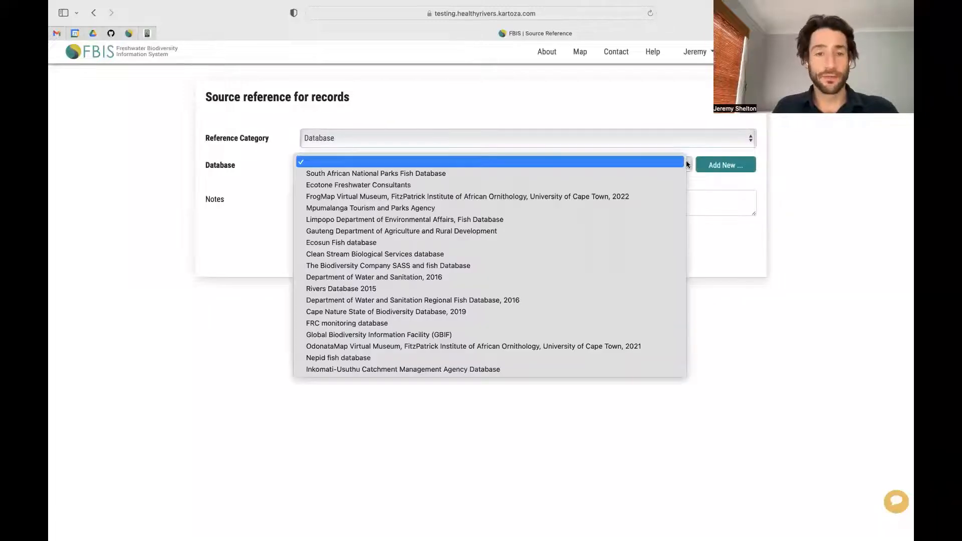
{"action": "left_click", "coordinate": [339, 323]}
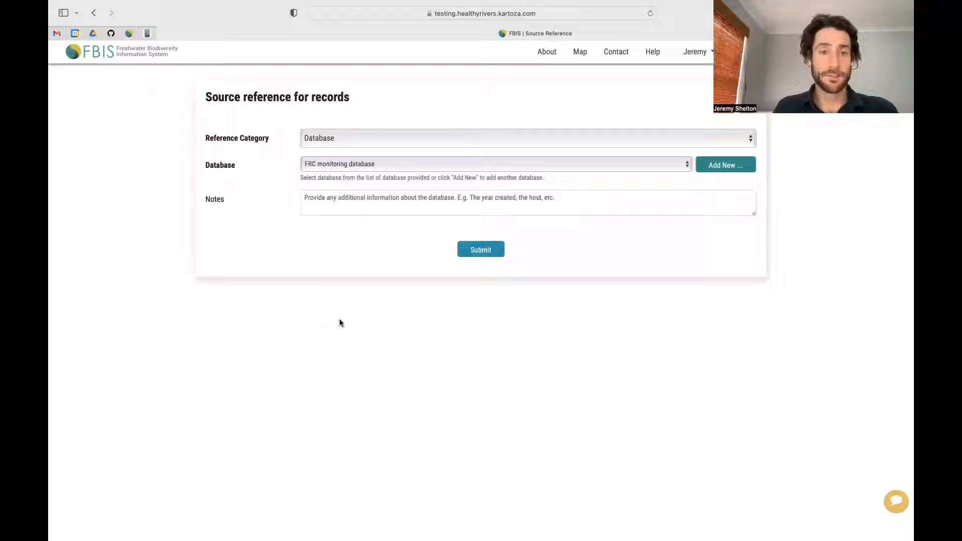
{"action": "left_click", "coordinate": [657, 166]}
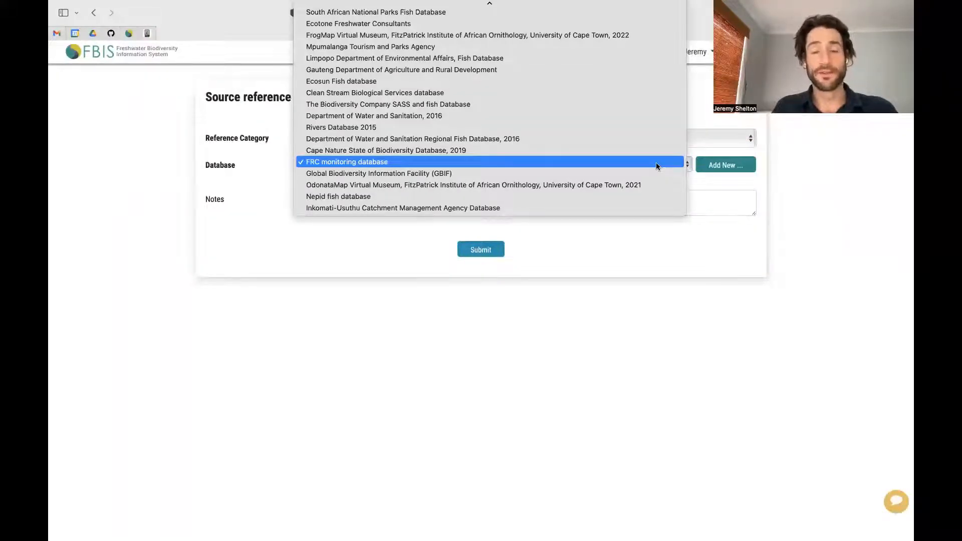
{"action": "left_click", "coordinate": [656, 163]}
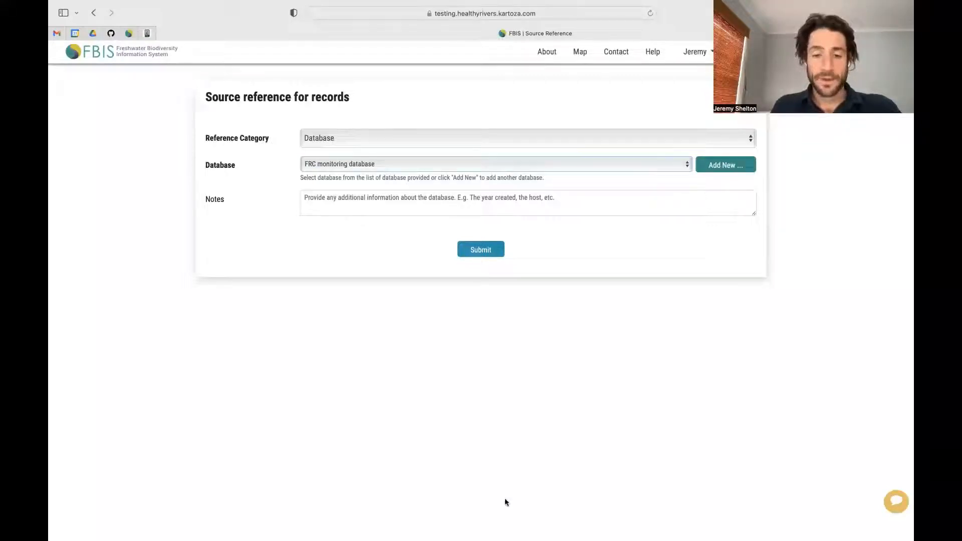
{"action": "left_click", "coordinate": [474, 202]}
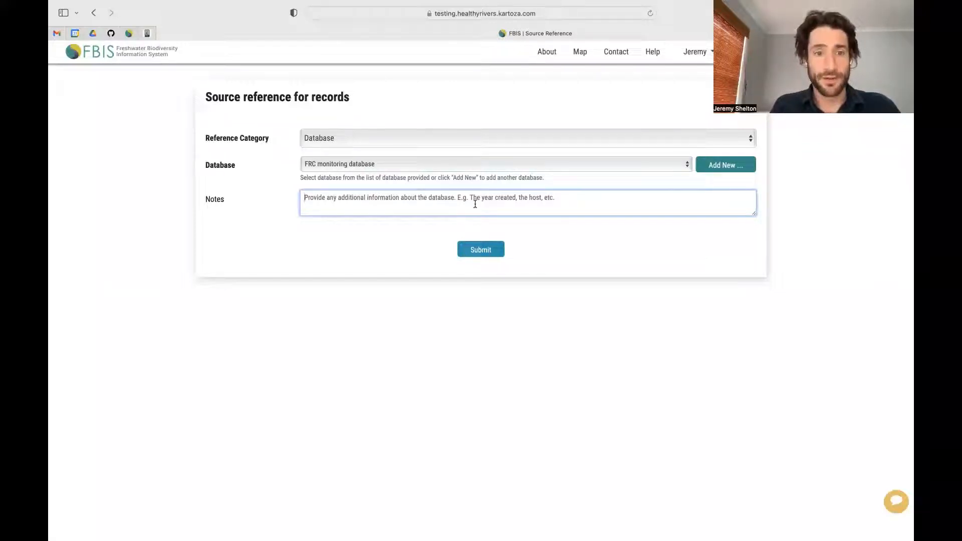
Step: Add the note 'Water cold. Fish inactive.' and submit the source reference, confirming in the dialog
{"action": "type", "text": "W"}
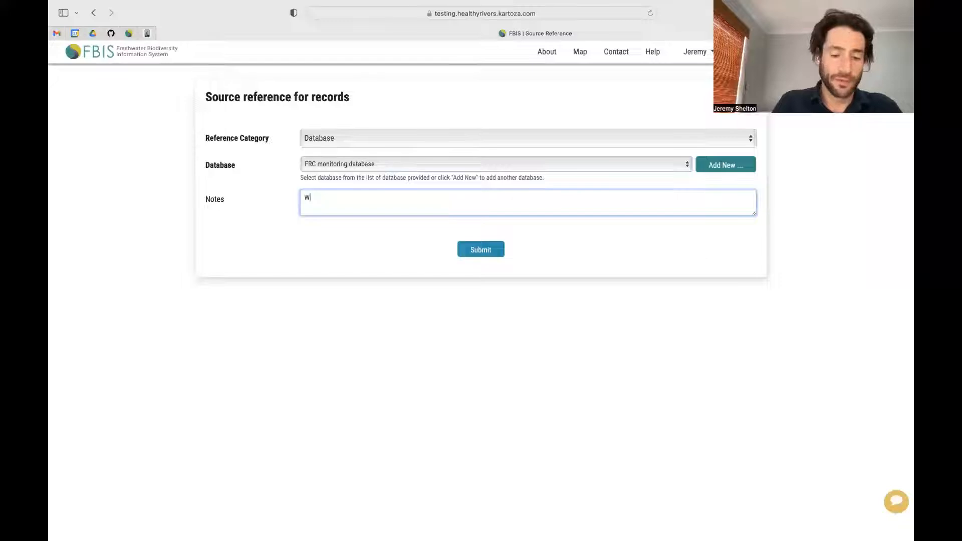
{"action": "type", "text": "ater cold. Fish inact"}
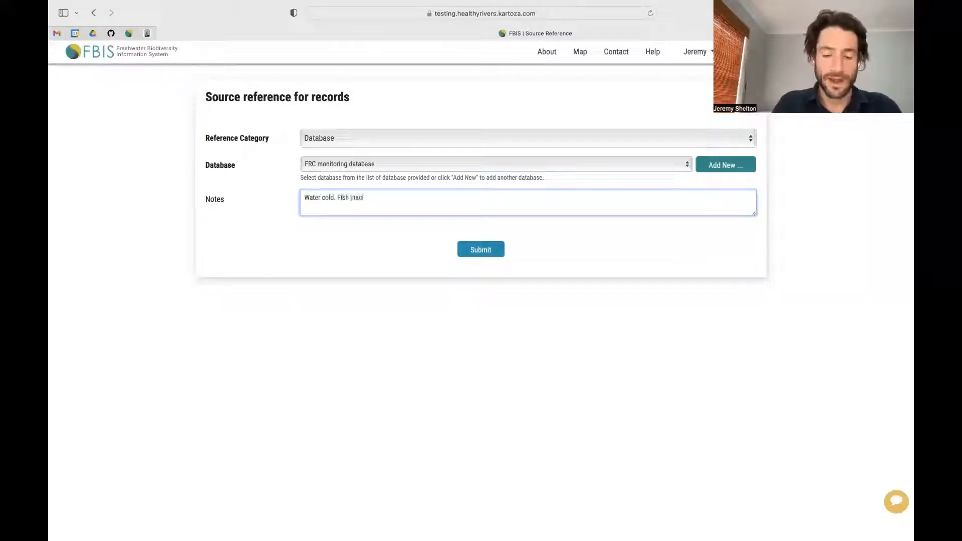
{"action": "type", "text": "ive."}
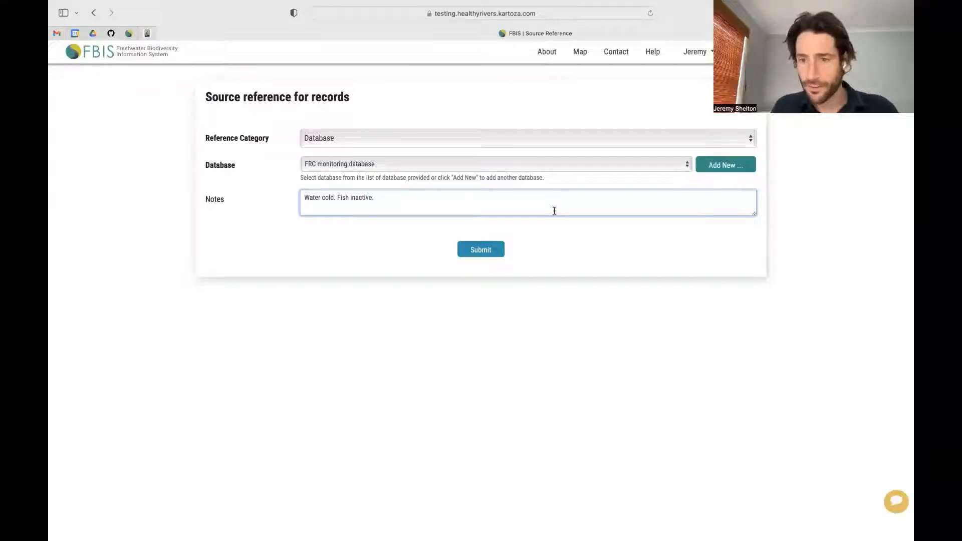
{"action": "left_click", "coordinate": [484, 253]}
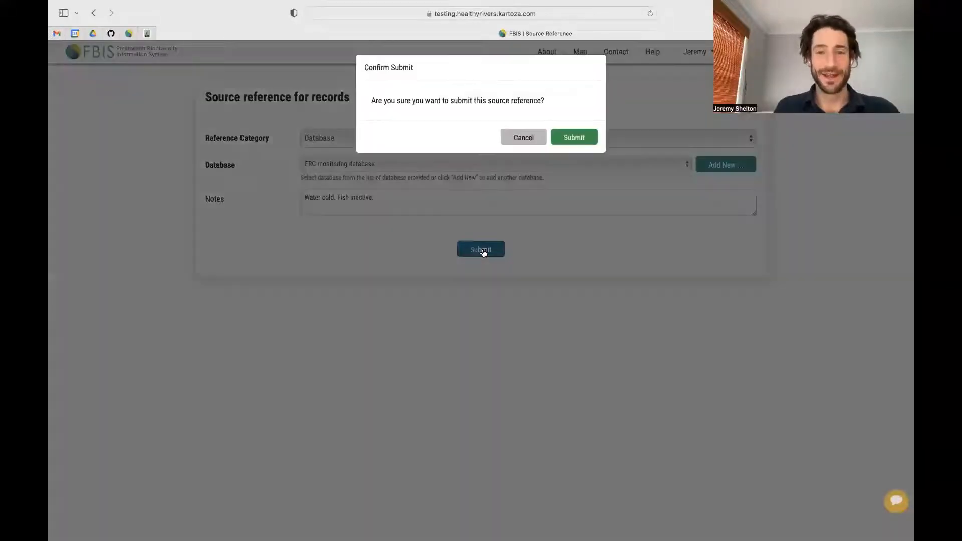
{"action": "left_click", "coordinate": [575, 139]}
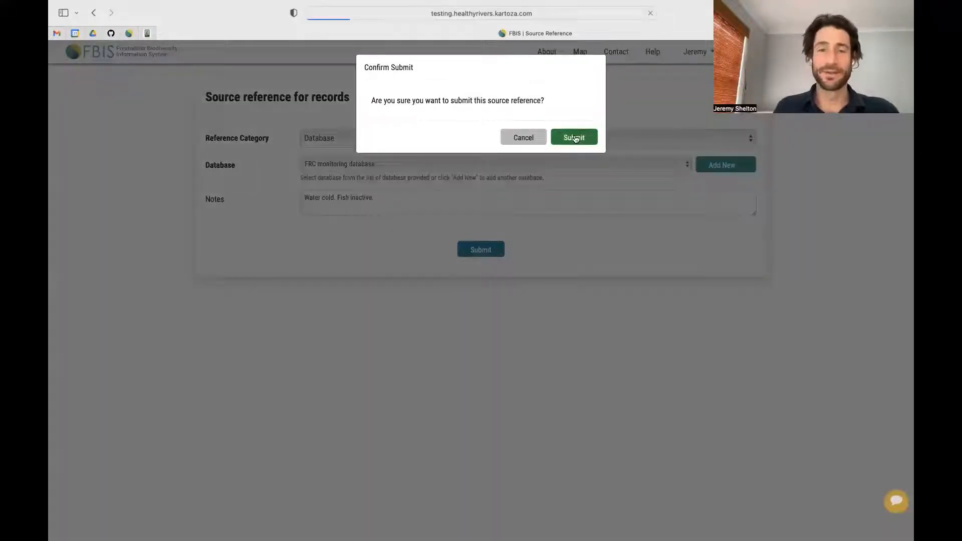
{"action": "left_click", "coordinate": [580, 13]}
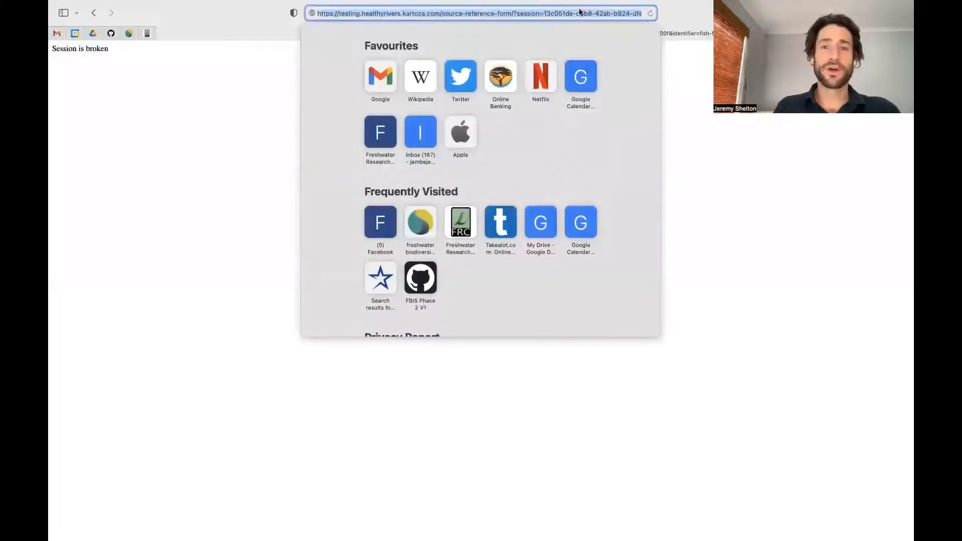
Step: Remove the session path from the URL to reload the FBIS home page, then open the map explorer
{"action": "left_click", "coordinate": [580, 13]}
{"action": "left_click_drag", "start_coordinate": [442, 12], "coordinate": [644, 13]}
{"action": "key", "text": "BackSpace"}
{"action": "key", "text": "Return"}
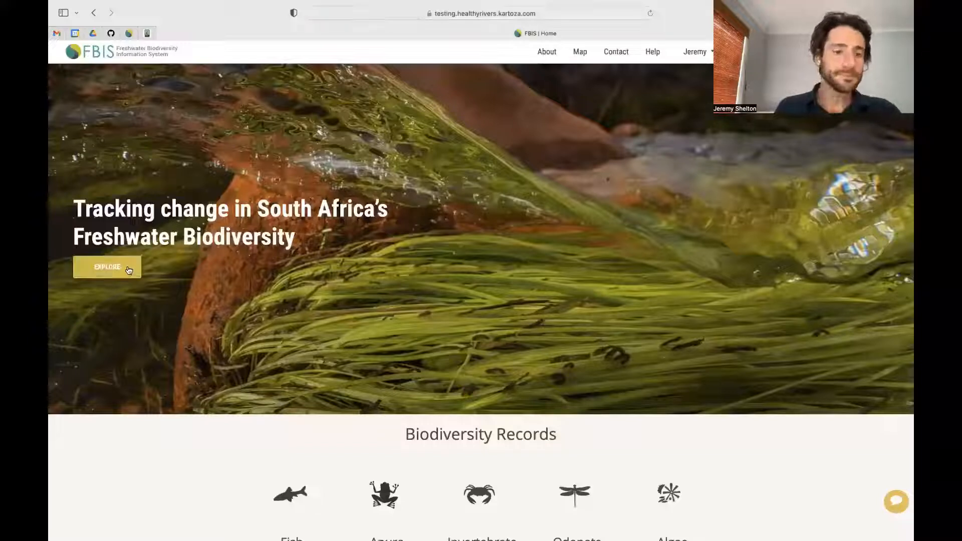
{"action": "left_click", "coordinate": [127, 271]}
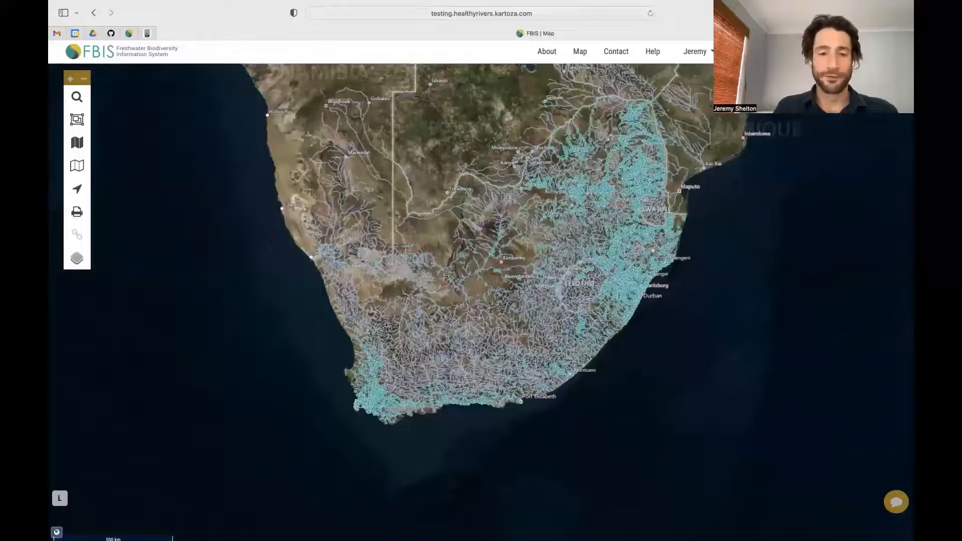
Step: Zoom to the Western Cape, select site H2SAND-SANDD, and open its invertebrates Add form
{"action": "left_click_drag", "start_coordinate": [355, 374], "coordinate": [399, 398]}
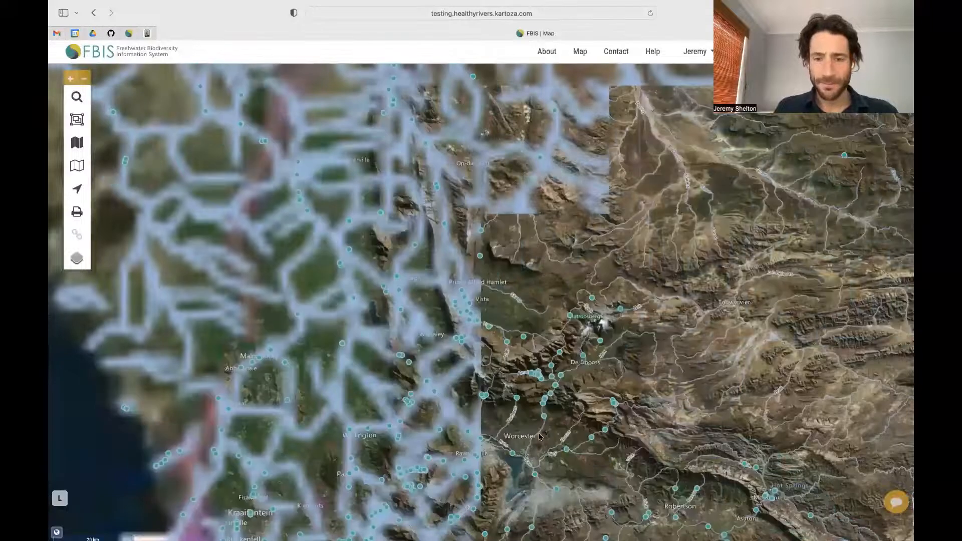
{"action": "left_click", "coordinate": [552, 367]}
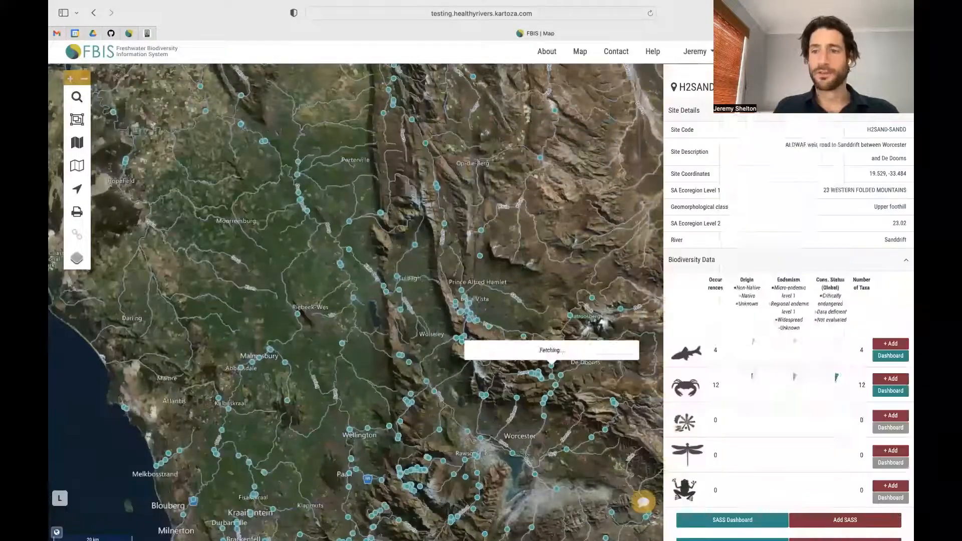
{"action": "left_click", "coordinate": [694, 51]}
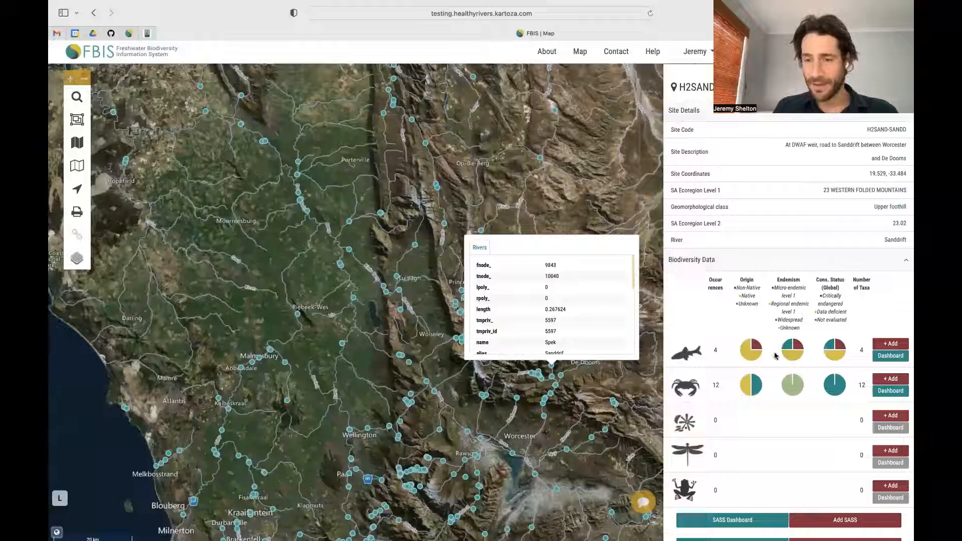
{"action": "left_click", "coordinate": [643, 216]}
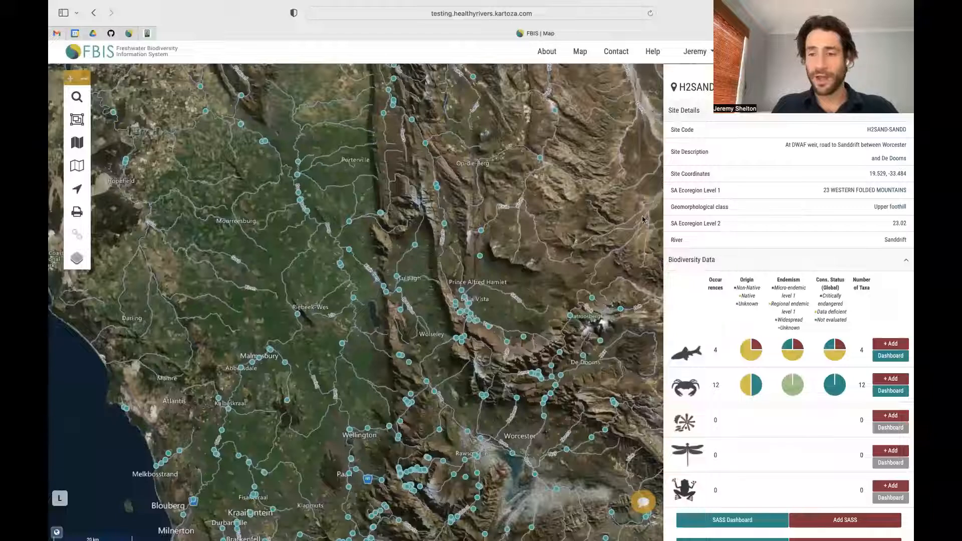
{"action": "mouse_move", "coordinate": [846, 380]}
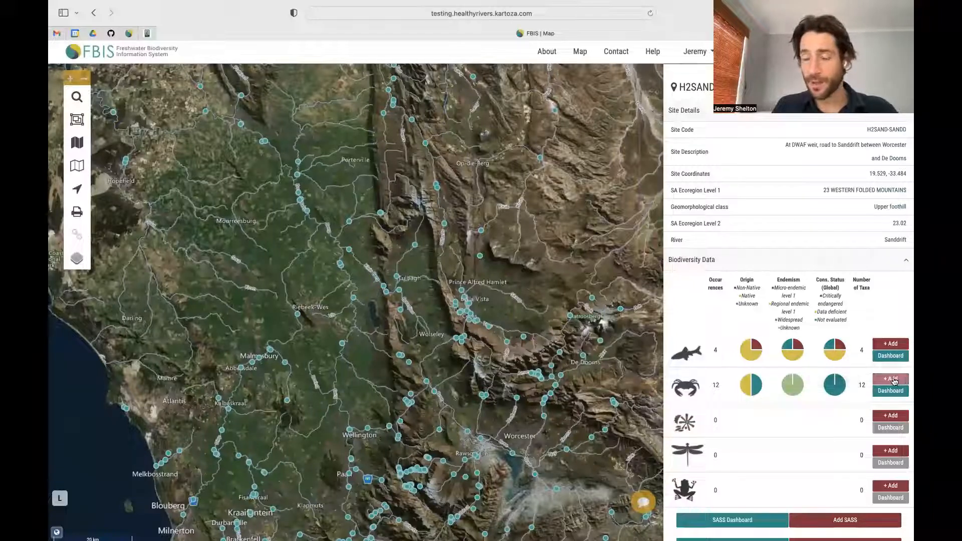
{"action": "left_click", "coordinate": [894, 381]}
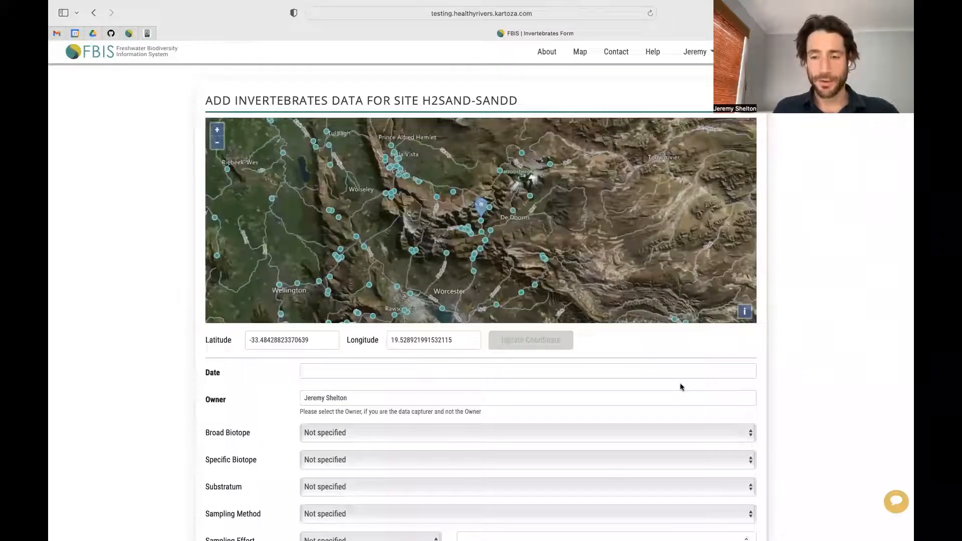
Step: Review the Biotope, Substratum, Sampling Method and Record type dropdowns without changing them
{"action": "scroll", "coordinate": [675, 387], "scroll_direction": "down", "scroll_amount": 3}
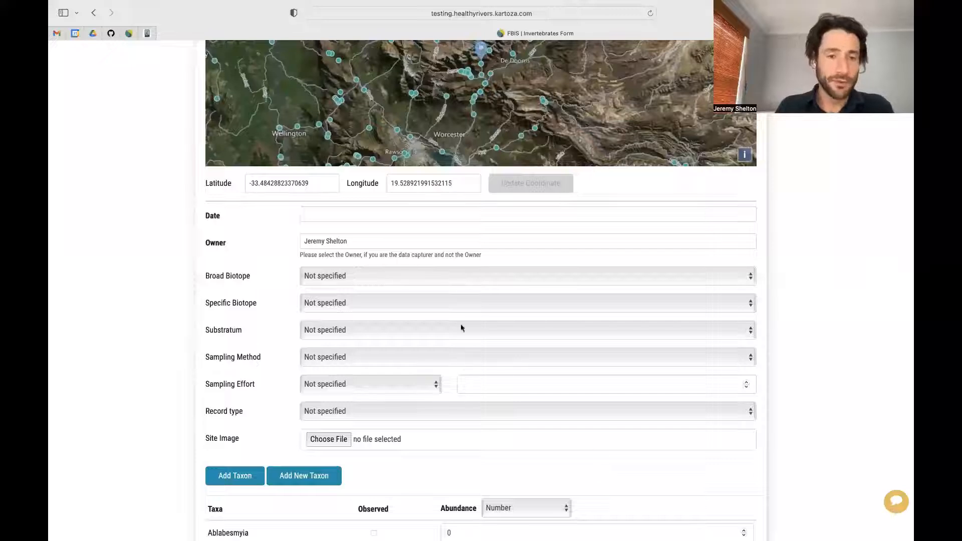
{"action": "left_click", "coordinate": [384, 279]}
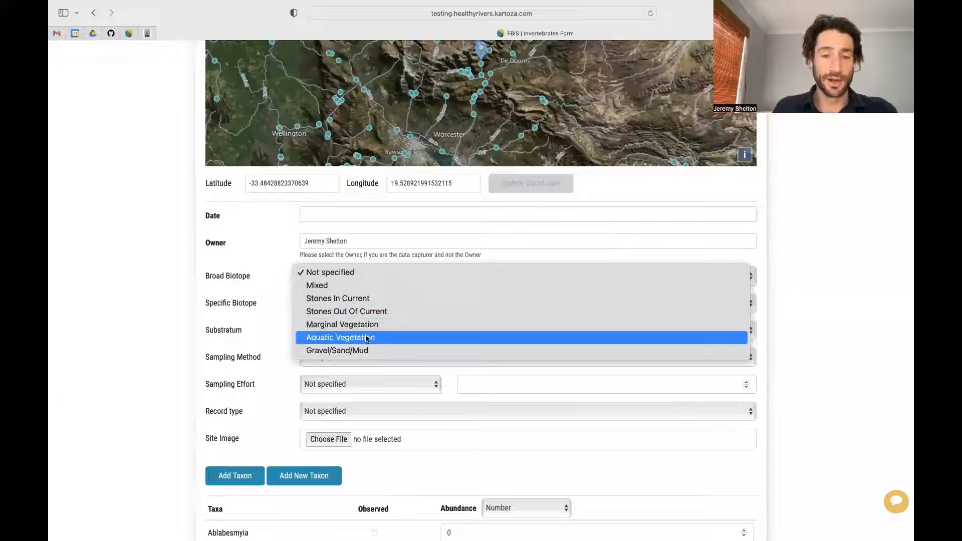
{"action": "left_click", "coordinate": [260, 326]}
{"action": "left_click", "coordinate": [336, 302]}
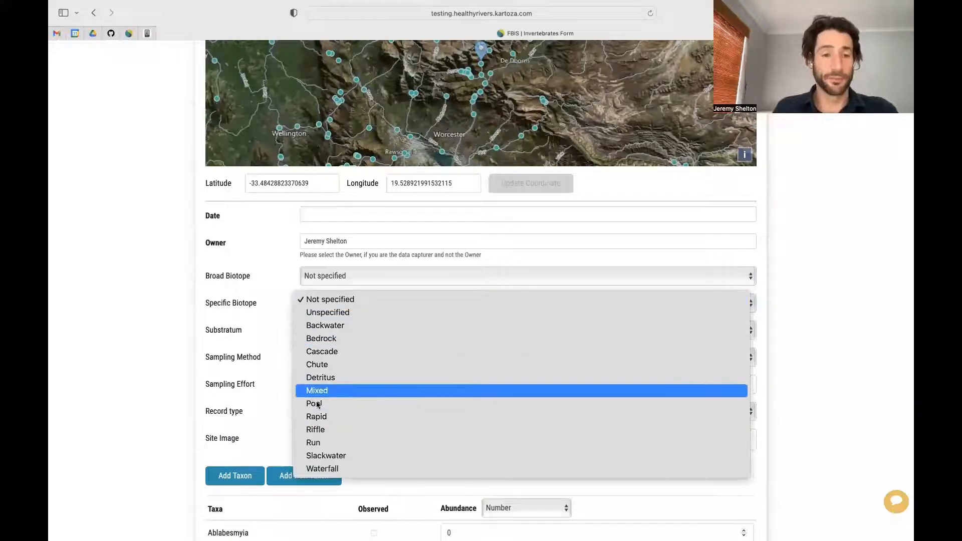
{"action": "left_click", "coordinate": [262, 332]}
{"action": "left_click", "coordinate": [320, 330]}
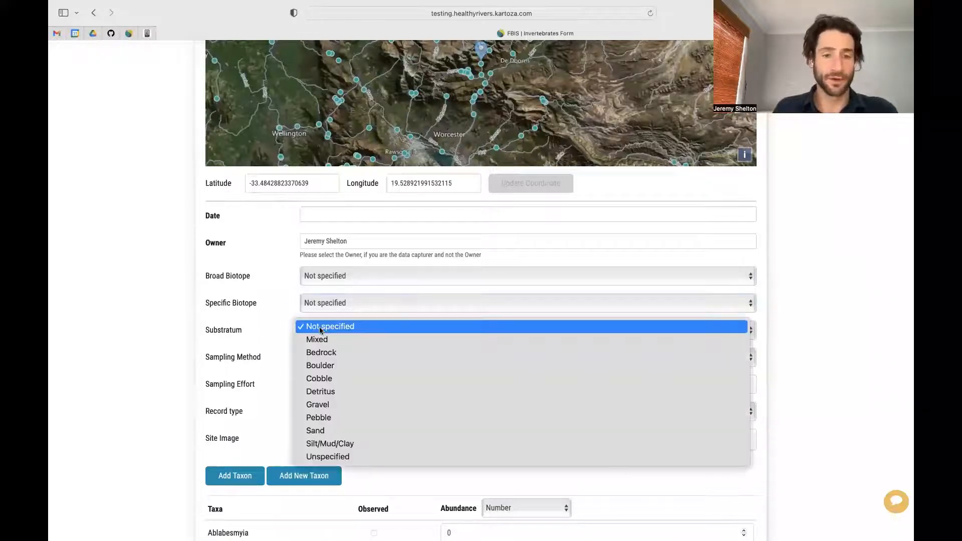
{"action": "left_click", "coordinate": [321, 328]}
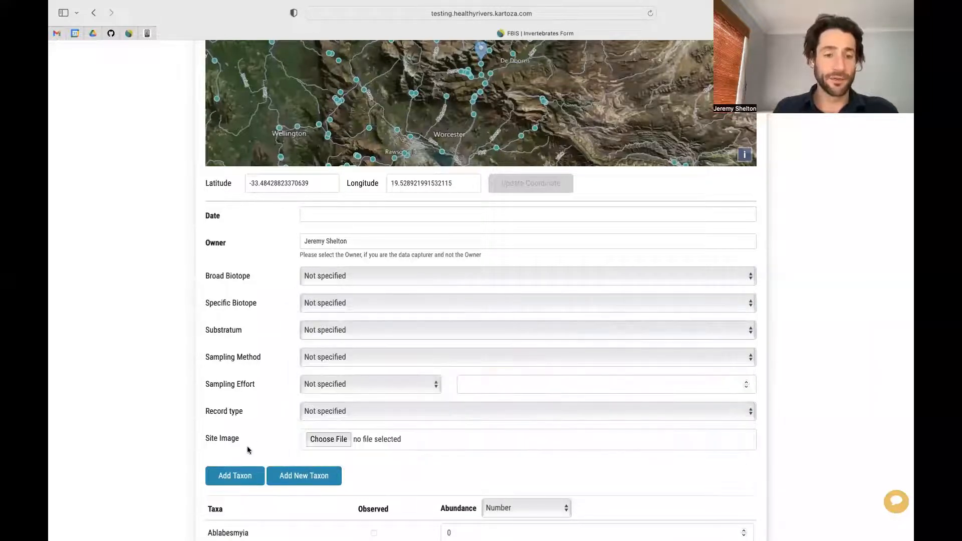
{"action": "scroll", "coordinate": [249, 450], "scroll_direction": "down", "scroll_amount": 1}
{"action": "left_click", "coordinate": [333, 336]}
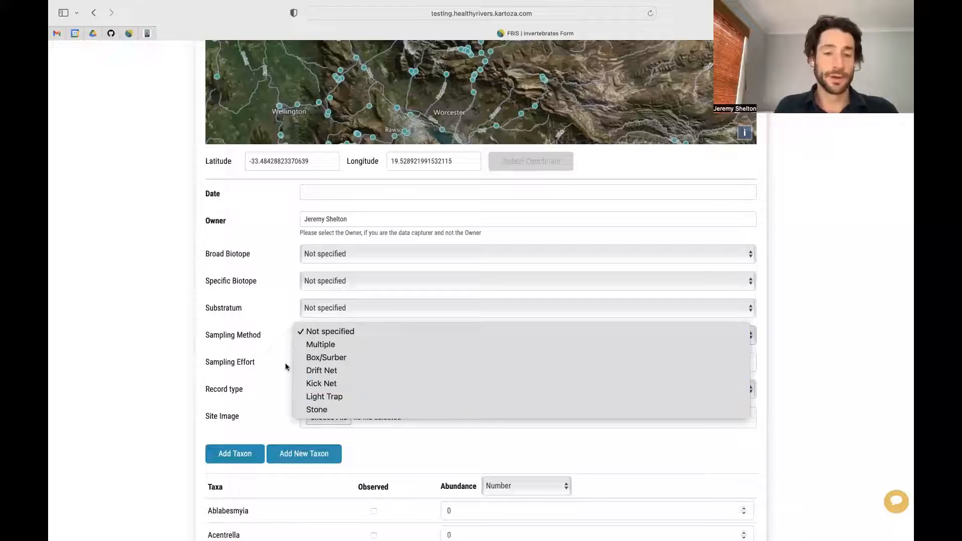
{"action": "left_click", "coordinate": [271, 348]}
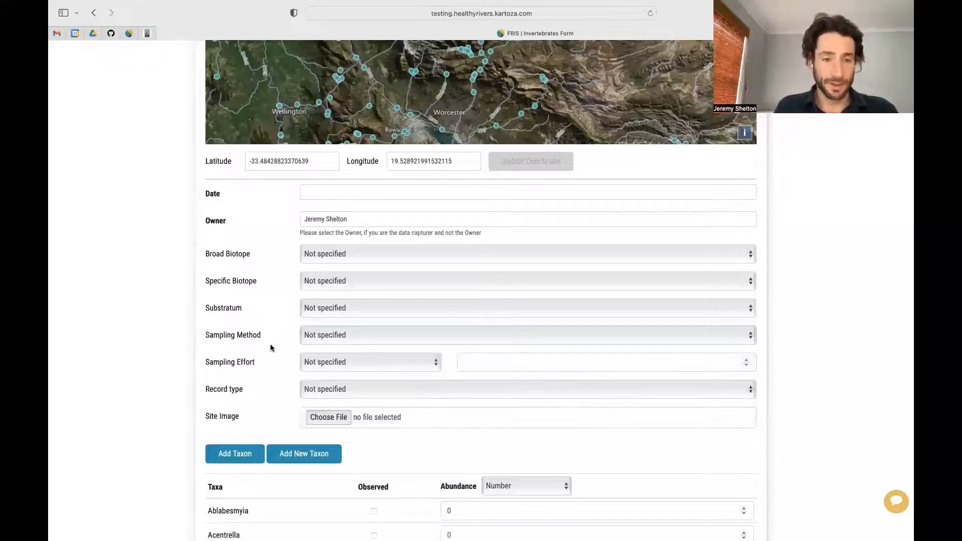
{"action": "left_click", "coordinate": [325, 389]}
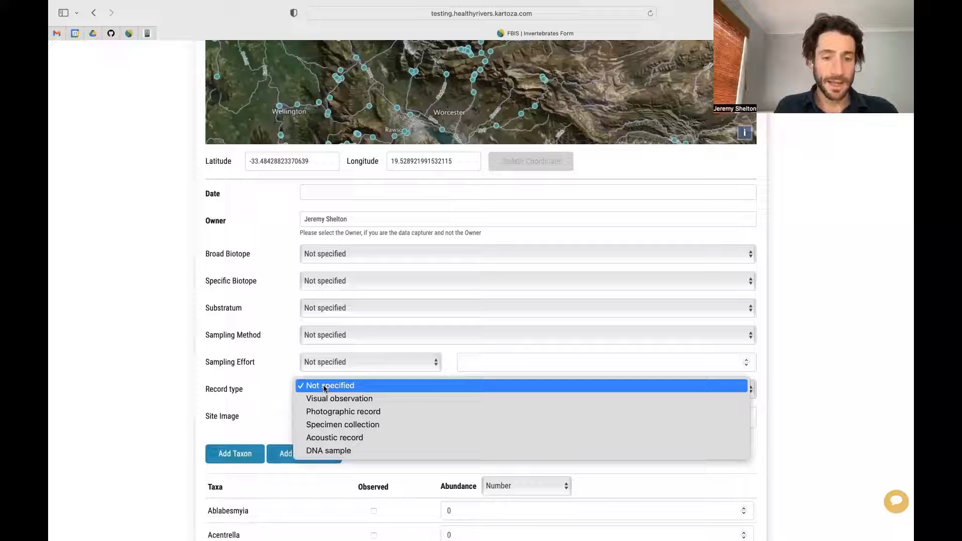
{"action": "left_click", "coordinate": [324, 387]}
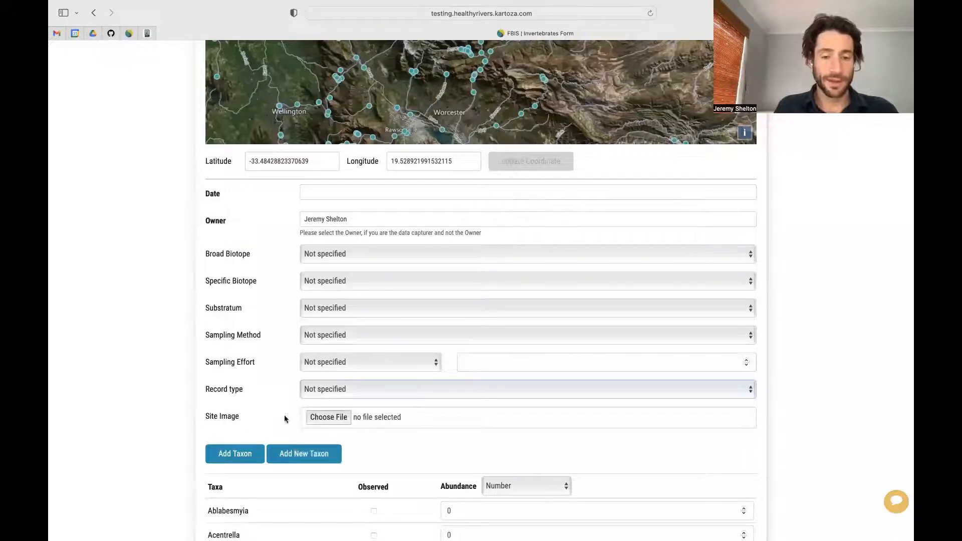
Step: Mark Ablabesmyia as observed, then go back to the site map page
{"action": "scroll", "coordinate": [284, 419], "scroll_direction": "down", "scroll_amount": 5}
{"action": "scroll", "coordinate": [284, 419], "scroll_direction": "down", "scroll_amount": 2}
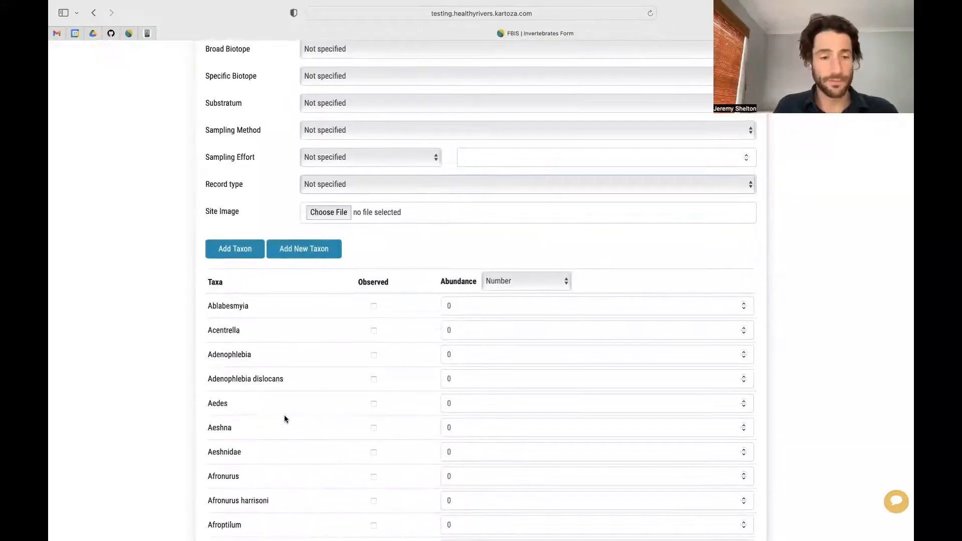
{"action": "scroll", "coordinate": [285, 419], "scroll_direction": "down", "scroll_amount": 3}
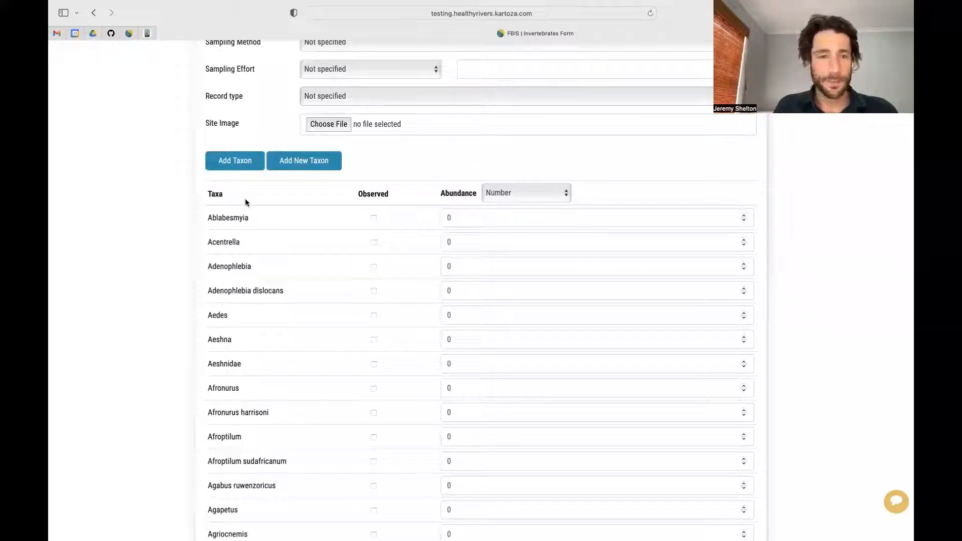
{"action": "scroll", "coordinate": [266, 361], "scroll_direction": "up", "scroll_amount": 2}
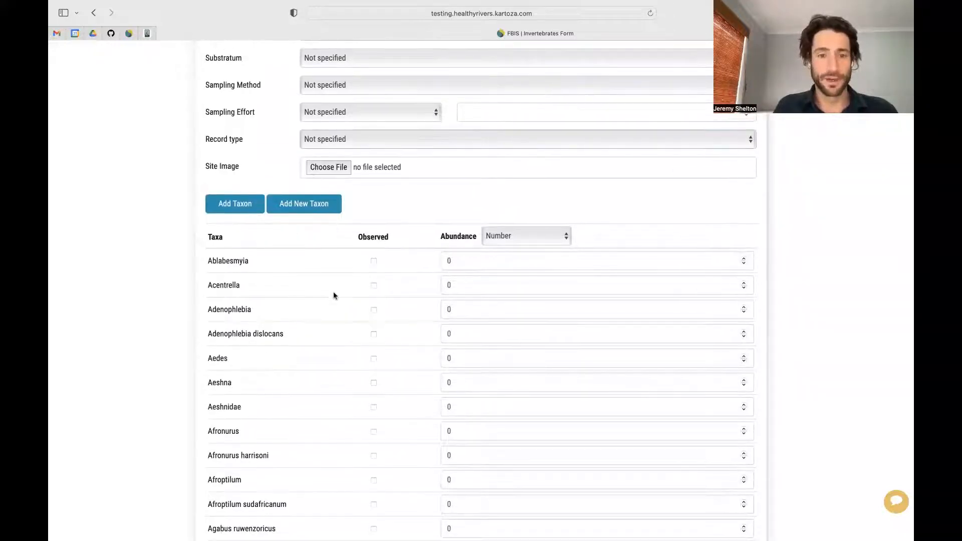
{"action": "left_click", "coordinate": [374, 261]}
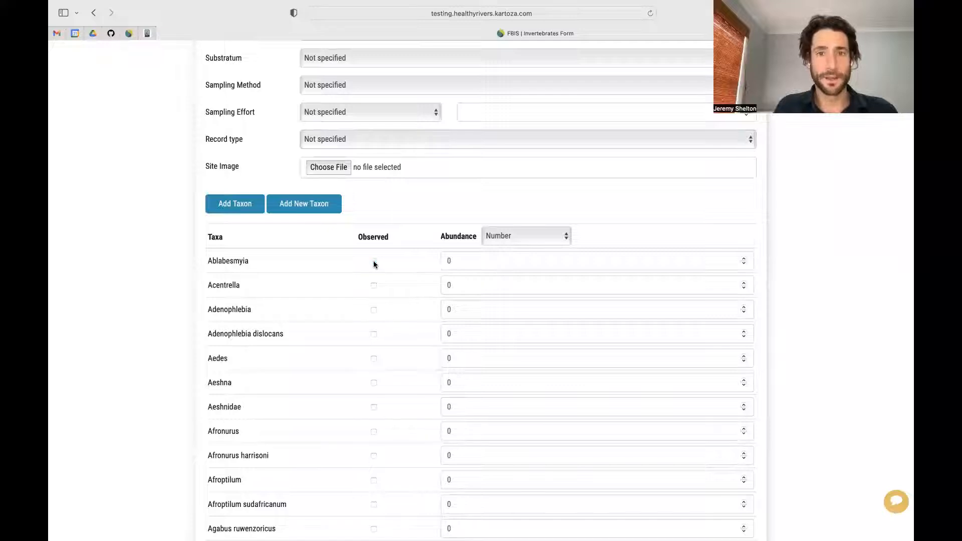
{"action": "scroll", "coordinate": [376, 262], "scroll_direction": "up", "scroll_amount": 10}
{"action": "left_click", "coordinate": [97, 14]}
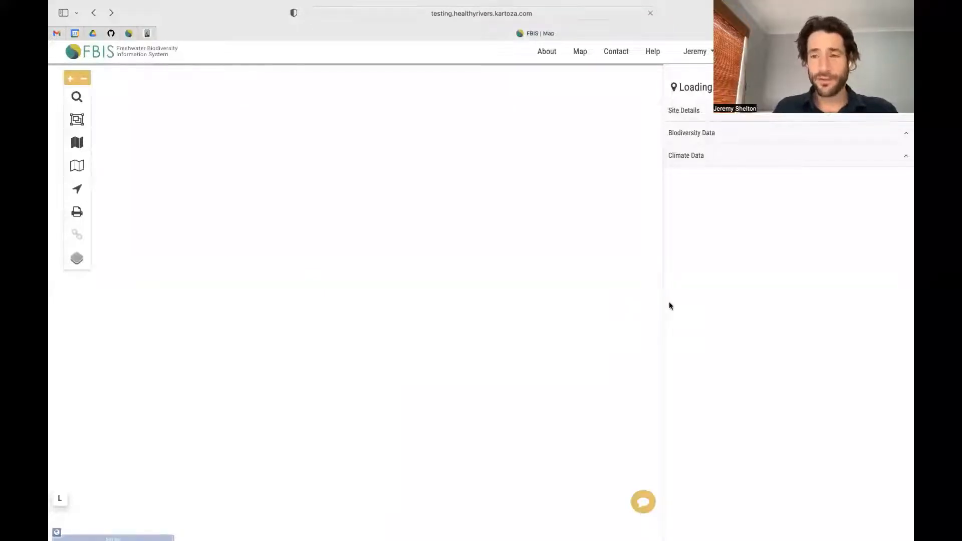
Step: Open the algae Add form for H2SAND-SANDD from the site panel
{"action": "left_click", "coordinate": [895, 417]}
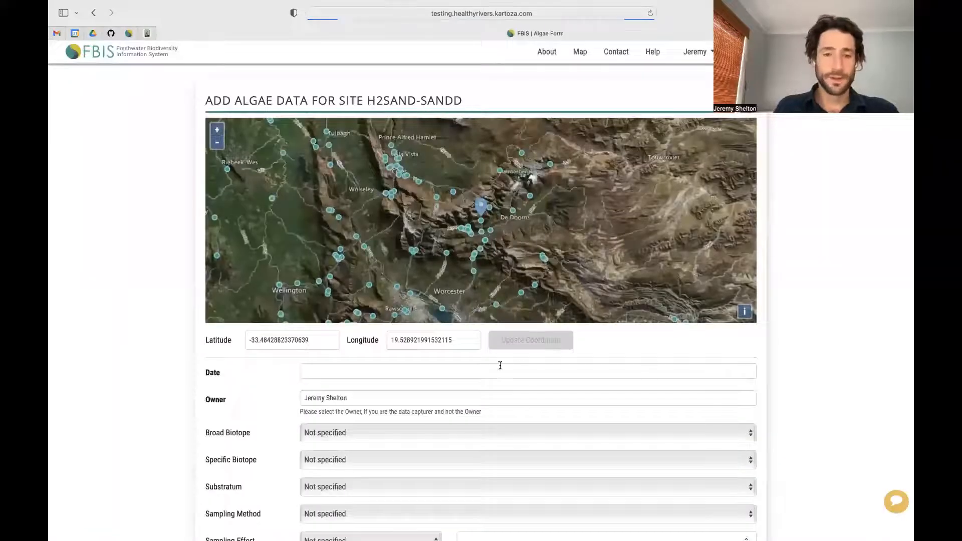
{"action": "scroll", "coordinate": [252, 403], "scroll_direction": "down", "scroll_amount": 5}
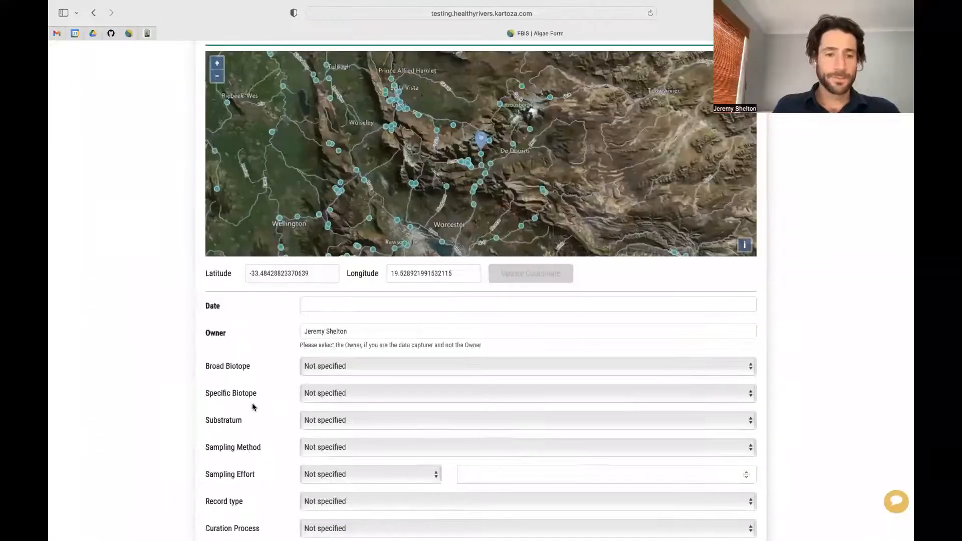
{"action": "scroll", "coordinate": [281, 384], "scroll_direction": "up", "scroll_amount": 3}
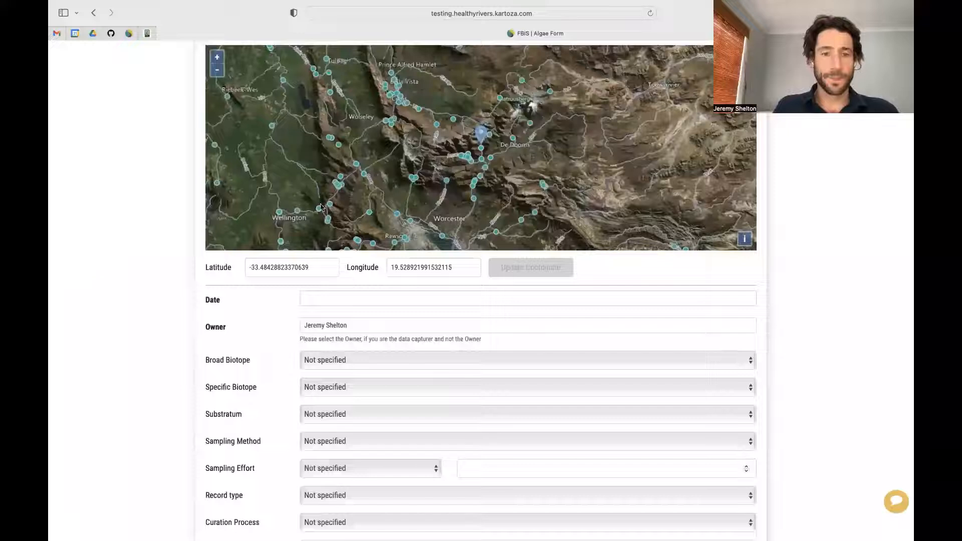
{"action": "scroll", "coordinate": [250, 415], "scroll_direction": "down", "scroll_amount": 2}
{"action": "scroll", "coordinate": [249, 415], "scroll_direction": "down", "scroll_amount": 2}
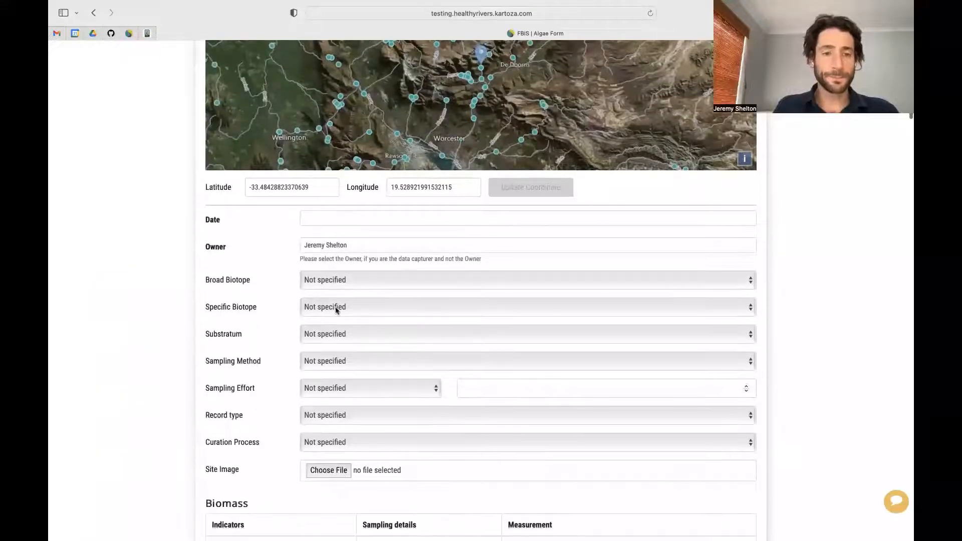
Step: Review the broad and specific biotope choices and the algae sampling method options
{"action": "left_click", "coordinate": [338, 307]}
{"action": "left_click", "coordinate": [343, 286]}
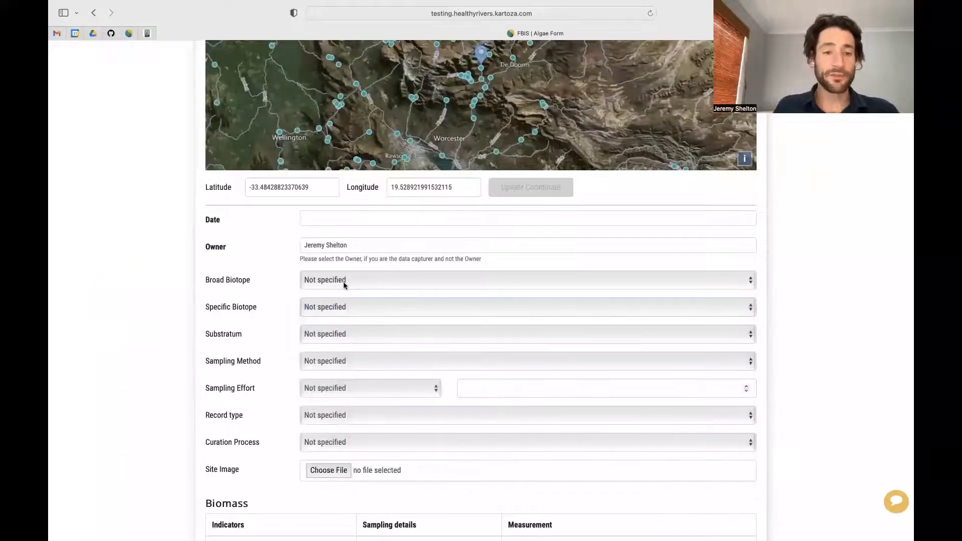
{"action": "left_click", "coordinate": [345, 283]}
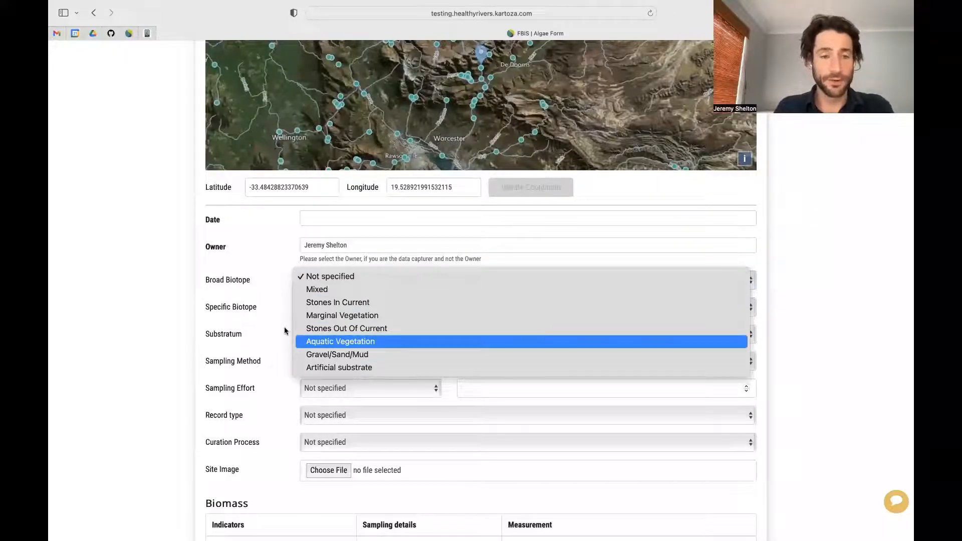
{"action": "left_click", "coordinate": [260, 323]}
{"action": "left_click", "coordinate": [321, 306]}
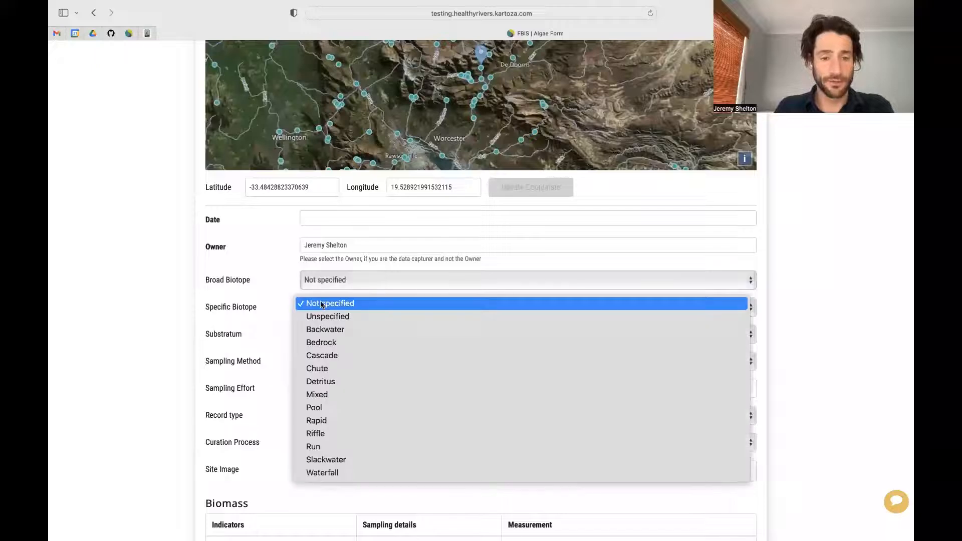
{"action": "left_click", "coordinate": [321, 305]}
{"action": "scroll", "coordinate": [277, 345], "scroll_direction": "down", "scroll_amount": 3}
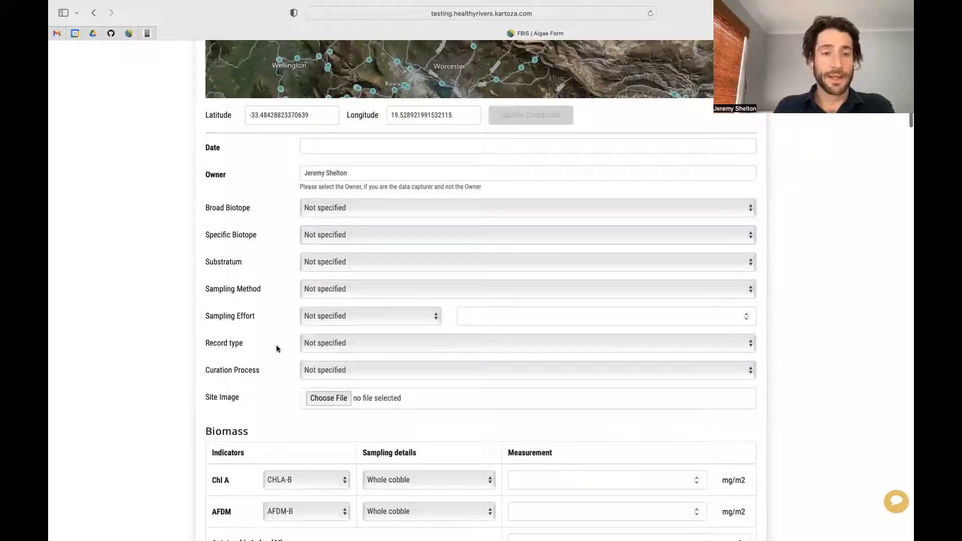
{"action": "left_click", "coordinate": [320, 288]}
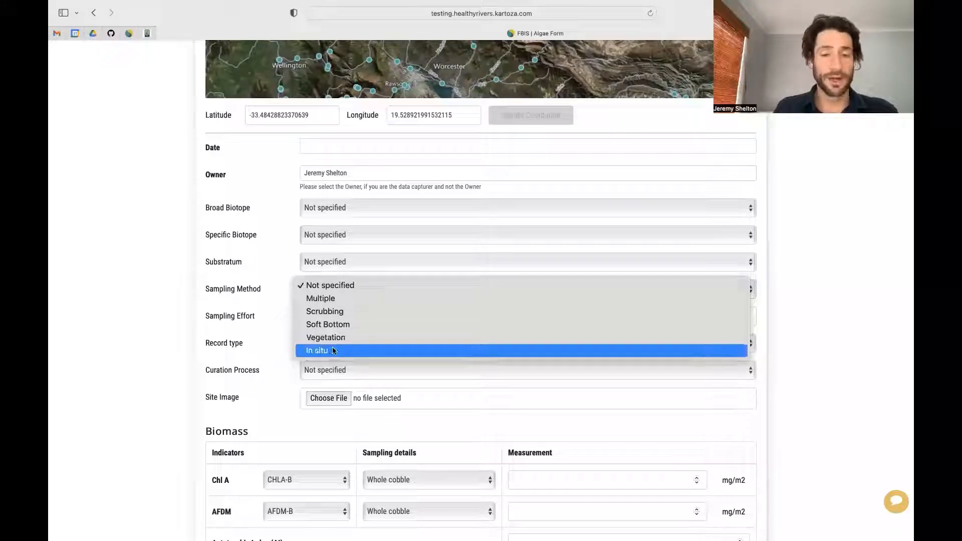
Step: Review the Sampling Method, Sampling Effort and Record Type lists, leaving each unchanged
{"action": "left_click", "coordinate": [269, 336]}
{"action": "left_click", "coordinate": [339, 315]}
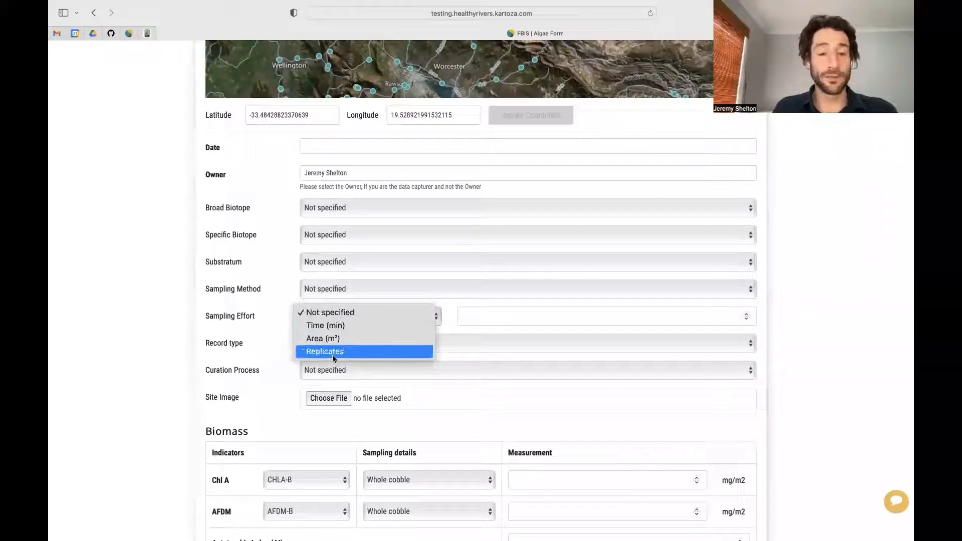
{"action": "left_click", "coordinate": [591, 311]}
{"action": "left_click", "coordinate": [389, 343]}
{"action": "left_click", "coordinate": [389, 341]}
Step: Keep Curation Process as Not specified and scroll down to the Biomass table
{"action": "left_click", "coordinate": [366, 370]}
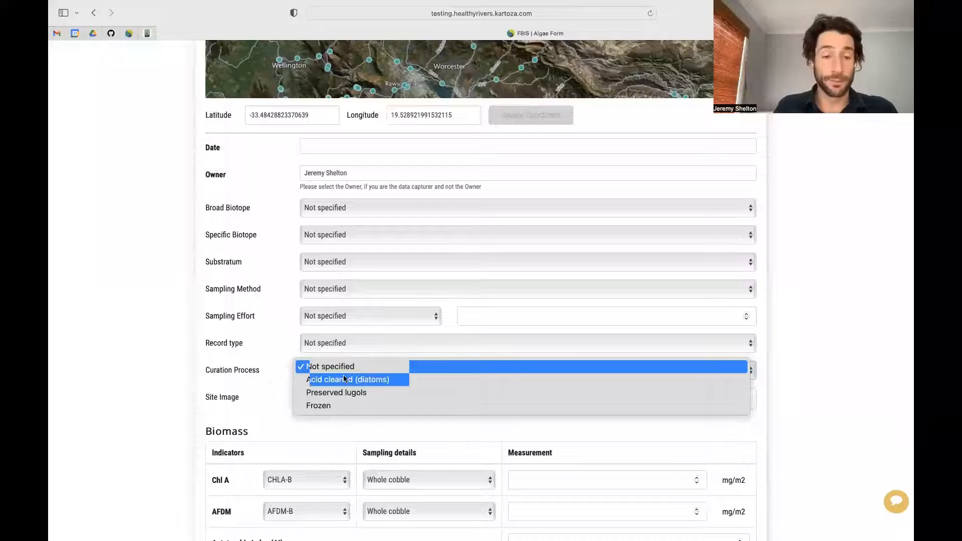
{"action": "left_click", "coordinate": [253, 389]}
{"action": "scroll", "coordinate": [253, 405], "scroll_direction": "down", "scroll_amount": 2}
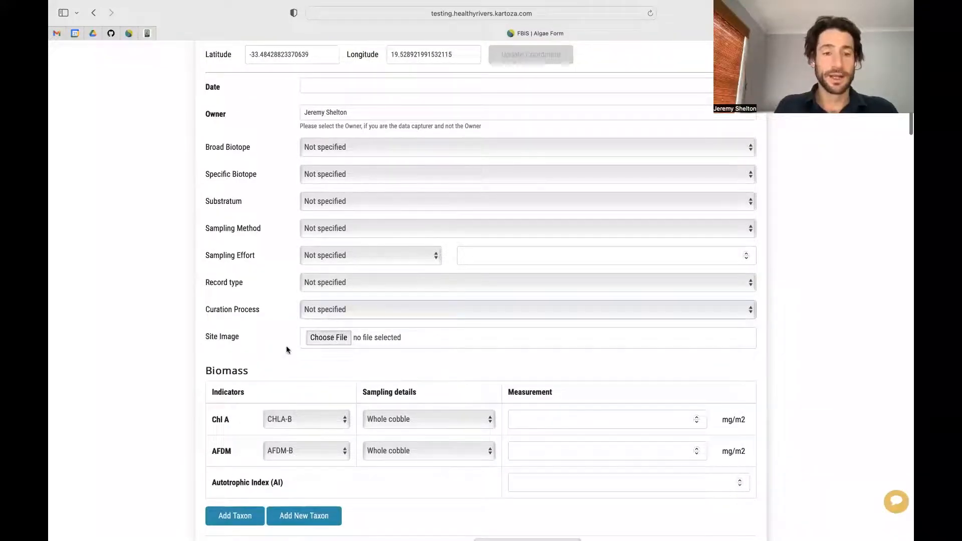
{"action": "scroll", "coordinate": [286, 346], "scroll_direction": "down", "scroll_amount": 5}
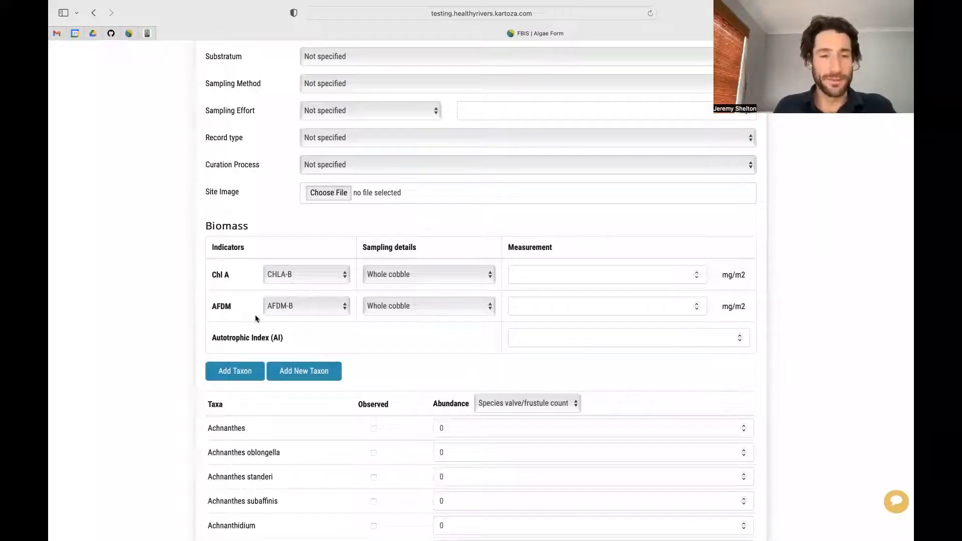
Step: Keep CHLA-B indicator and Whole cobble sampling for Chl A, and set its measurement to 1 mg/m2
{"action": "left_click", "coordinate": [329, 276]}
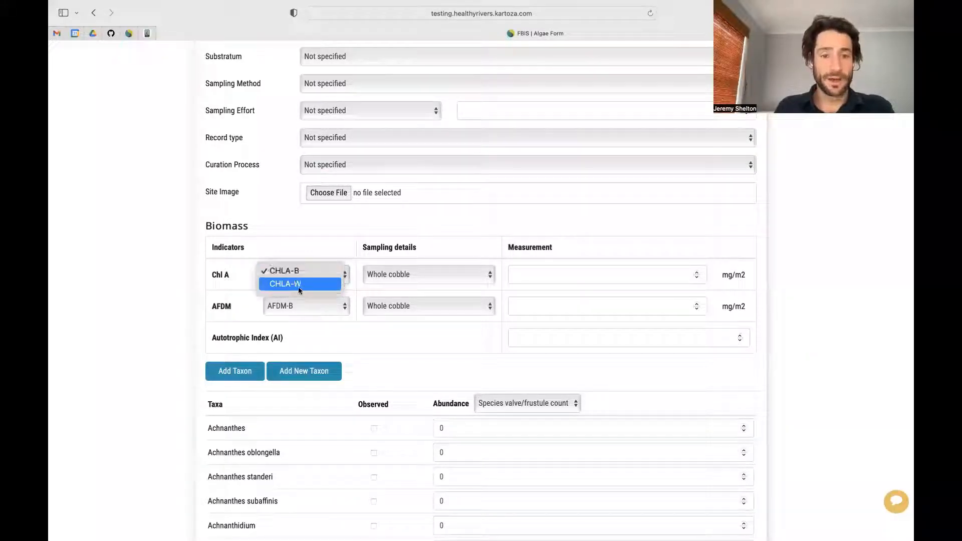
{"action": "left_click", "coordinate": [410, 273]}
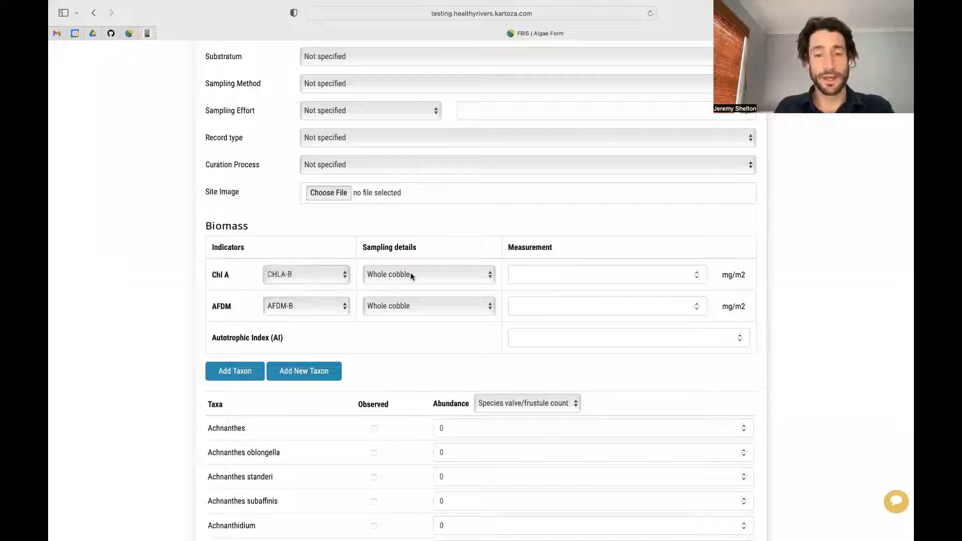
{"action": "left_click", "coordinate": [491, 276]}
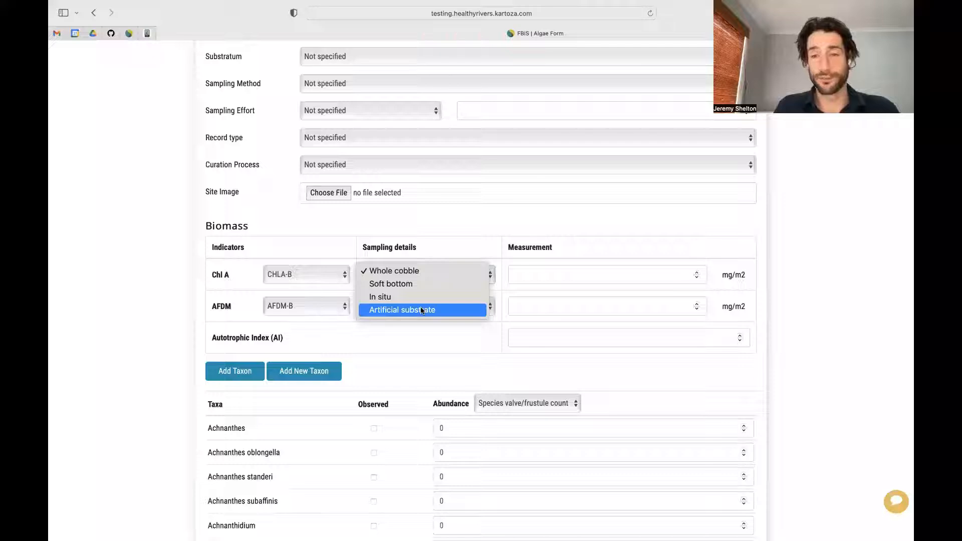
{"action": "left_click", "coordinate": [425, 338]}
{"action": "left_click", "coordinate": [696, 273]}
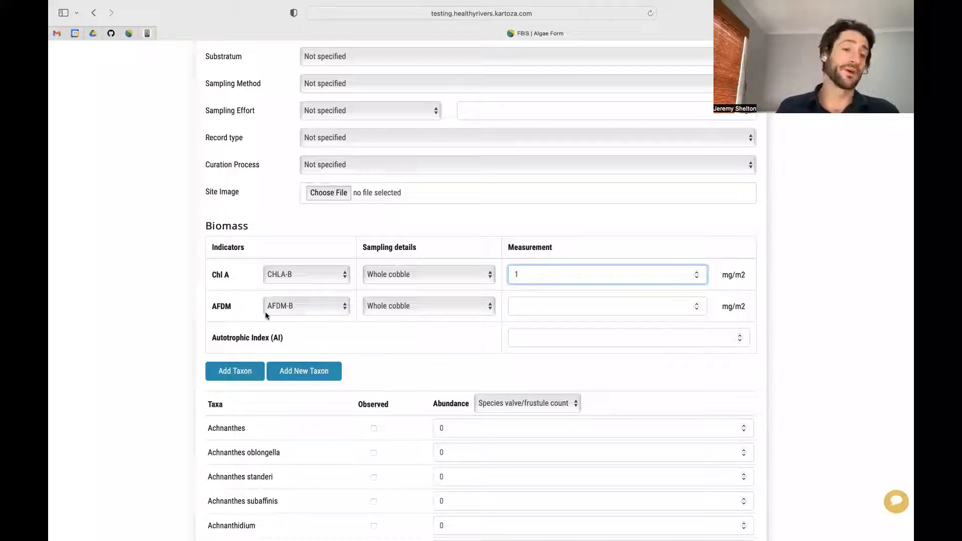
Step: Confirm AFDM uses the AFDM-B indicator with Whole cobble sampling, then scroll toward the taxa list
{"action": "left_click", "coordinate": [312, 306]}
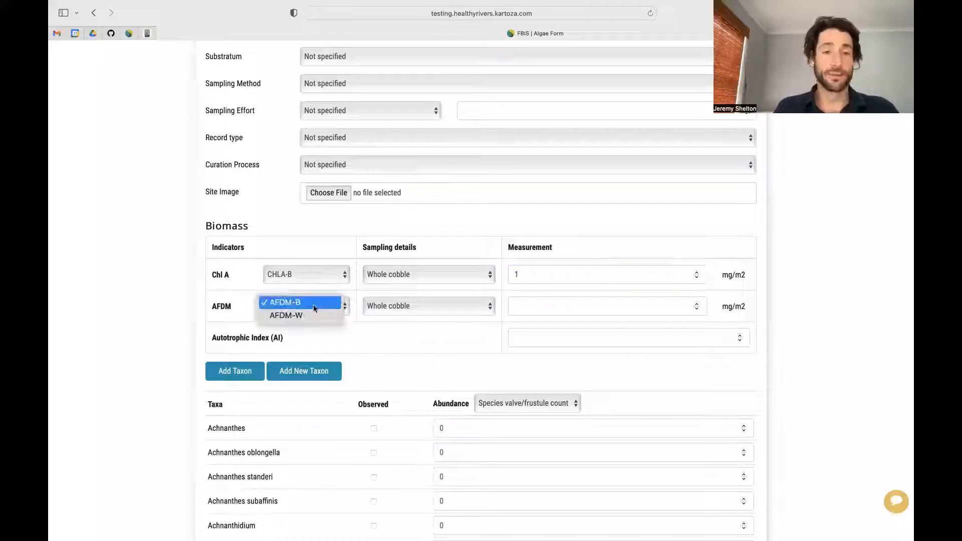
{"action": "left_click", "coordinate": [430, 302]}
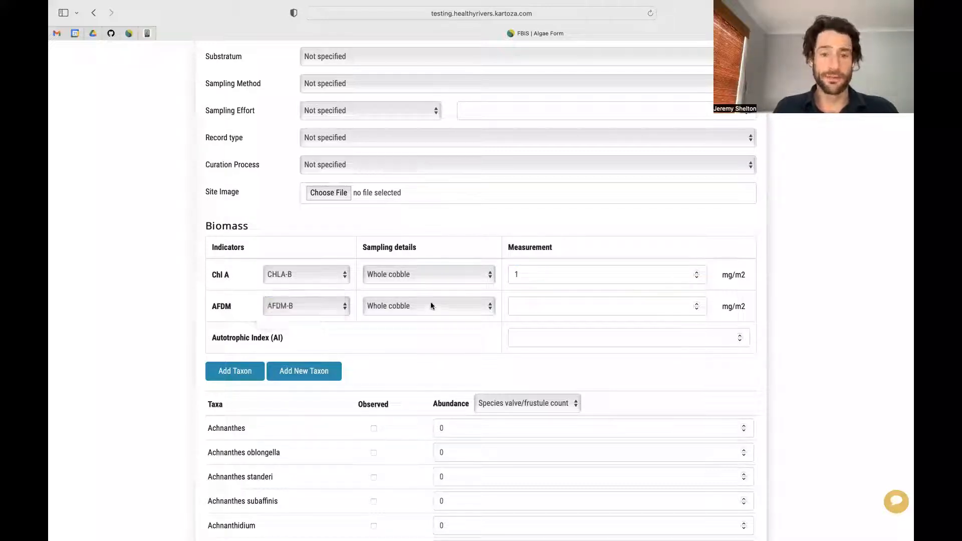
{"action": "left_click", "coordinate": [431, 305]}
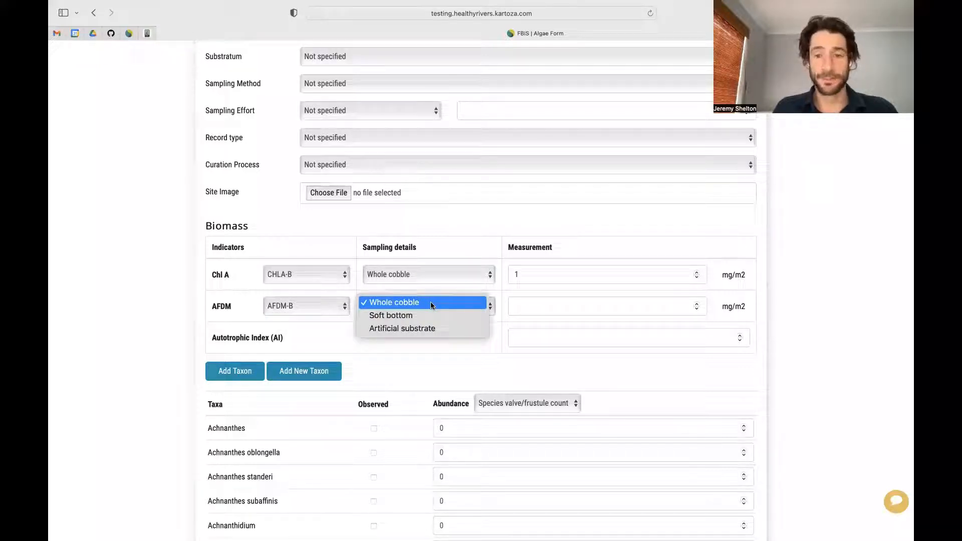
{"action": "left_click", "coordinate": [431, 304]}
{"action": "scroll", "coordinate": [420, 327], "scroll_direction": "down", "scroll_amount": 3}
{"action": "scroll", "coordinate": [414, 329], "scroll_direction": "down", "scroll_amount": 3}
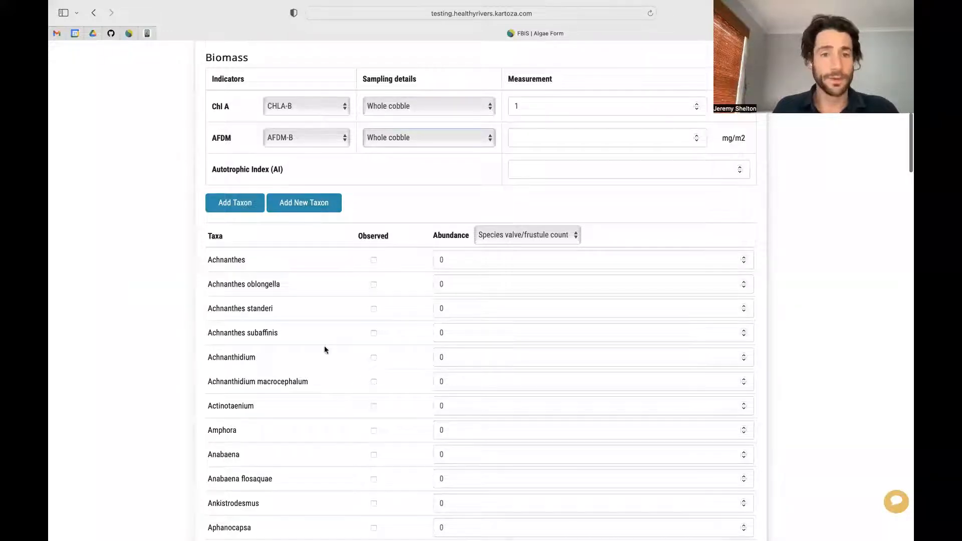
Step: Mark Achnanthes as observed, keeping Species valve/frustule count as the abundance unit
{"action": "scroll", "coordinate": [324, 348], "scroll_direction": "down", "scroll_amount": 4}
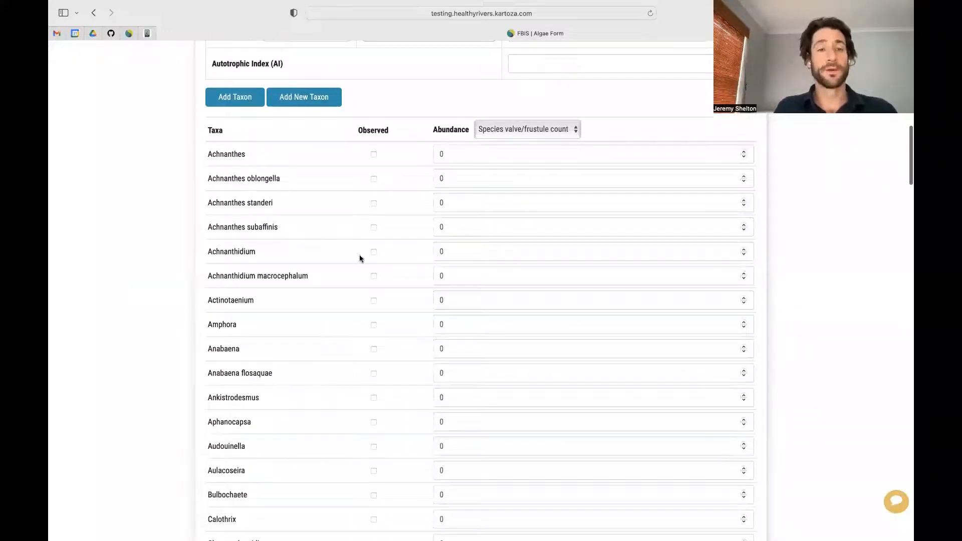
{"action": "left_click", "coordinate": [375, 155]}
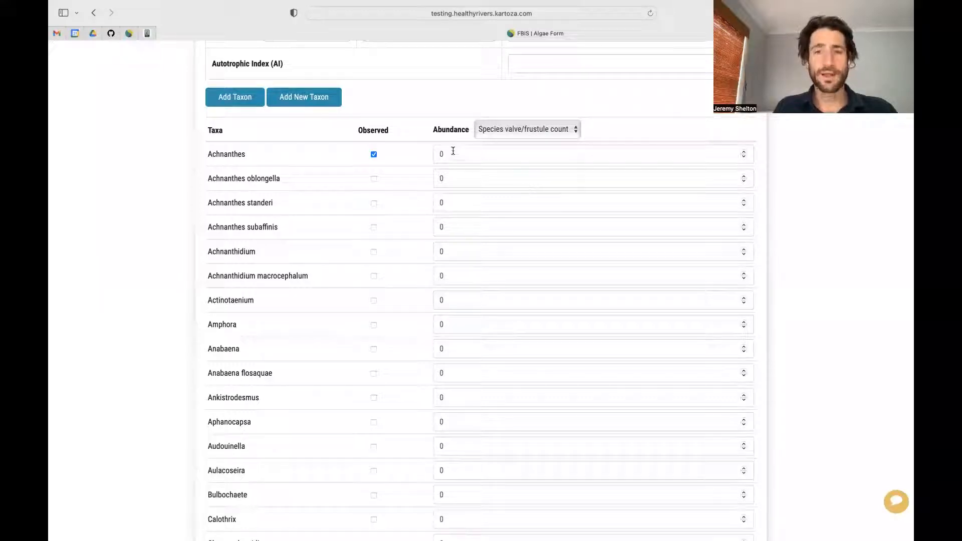
{"action": "left_click", "coordinate": [525, 130]}
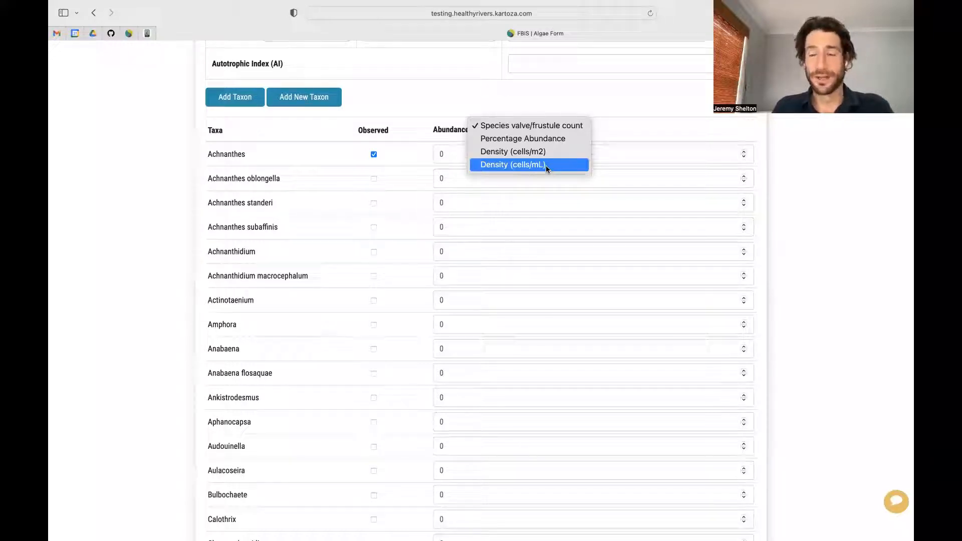
{"action": "left_click", "coordinate": [821, 274]}
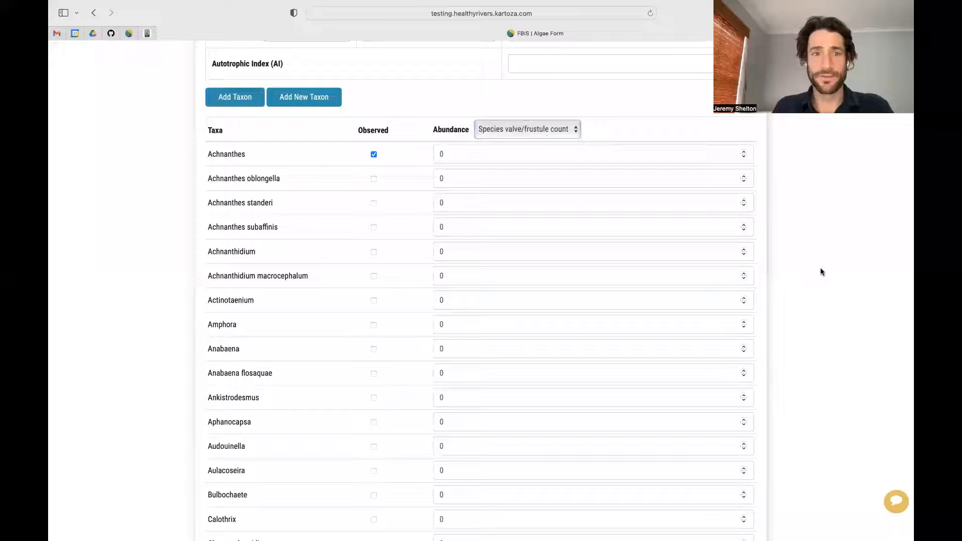
Step: Scroll to the Next button, then return to the site's map page
{"action": "scroll", "coordinate": [400, 407], "scroll_direction": "down", "scroll_amount": 20}
{"action": "scroll", "coordinate": [400, 410], "scroll_direction": "down", "scroll_amount": 20}
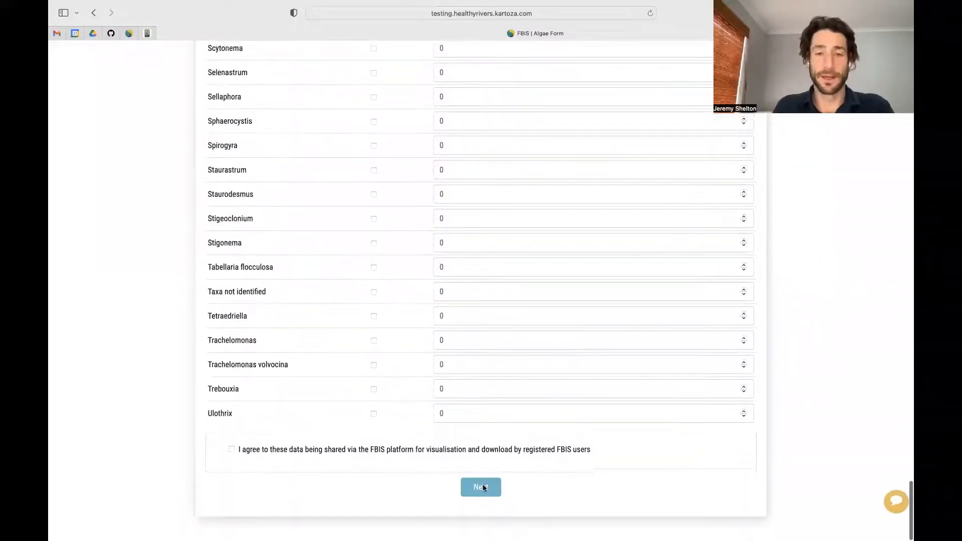
{"action": "scroll", "coordinate": [451, 322], "scroll_direction": "up", "scroll_amount": 20}
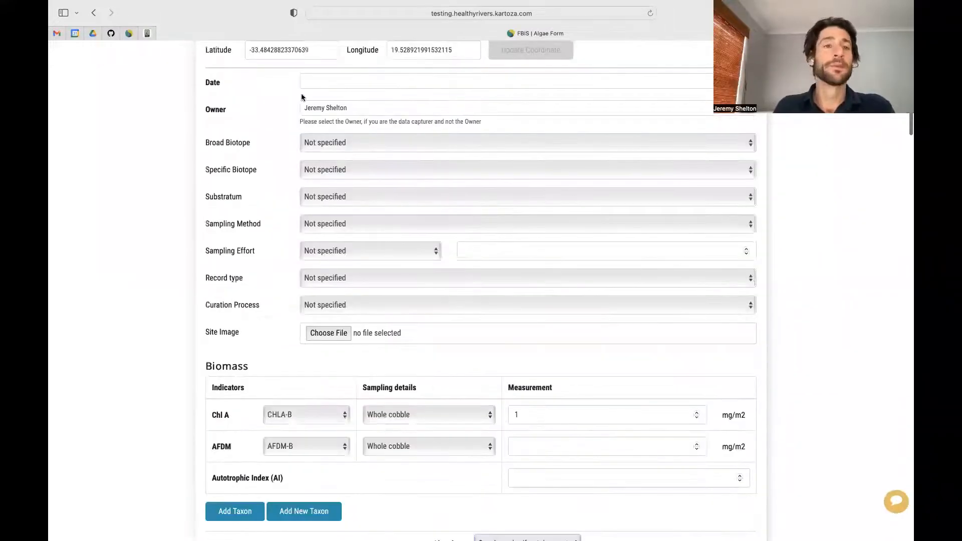
{"action": "scroll", "coordinate": [303, 97], "scroll_direction": "up", "scroll_amount": 6}
{"action": "left_click", "coordinate": [94, 13]}
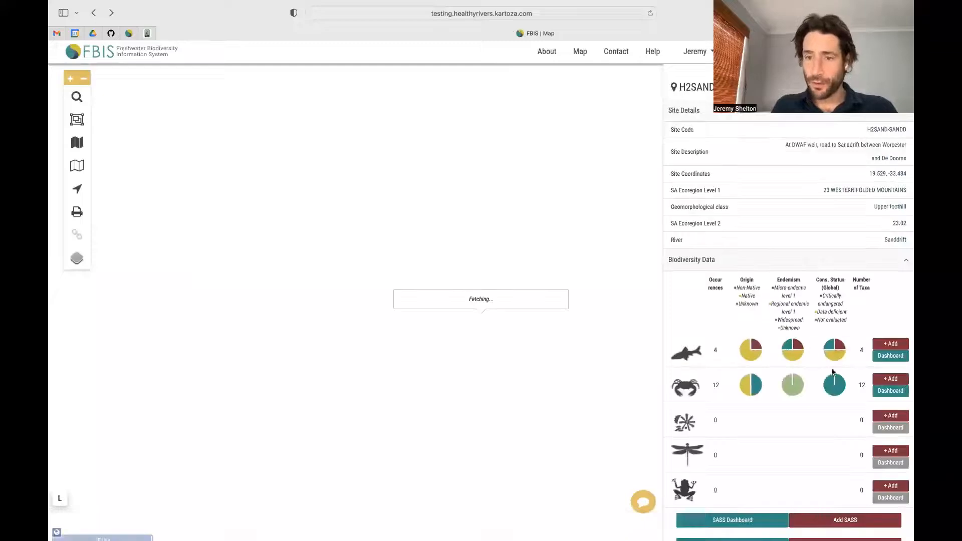
Step: Start an odonate adults record from the dragonfly row, leaving Broad and Specific Biotope Not specified
{"action": "left_click", "coordinate": [888, 451]}
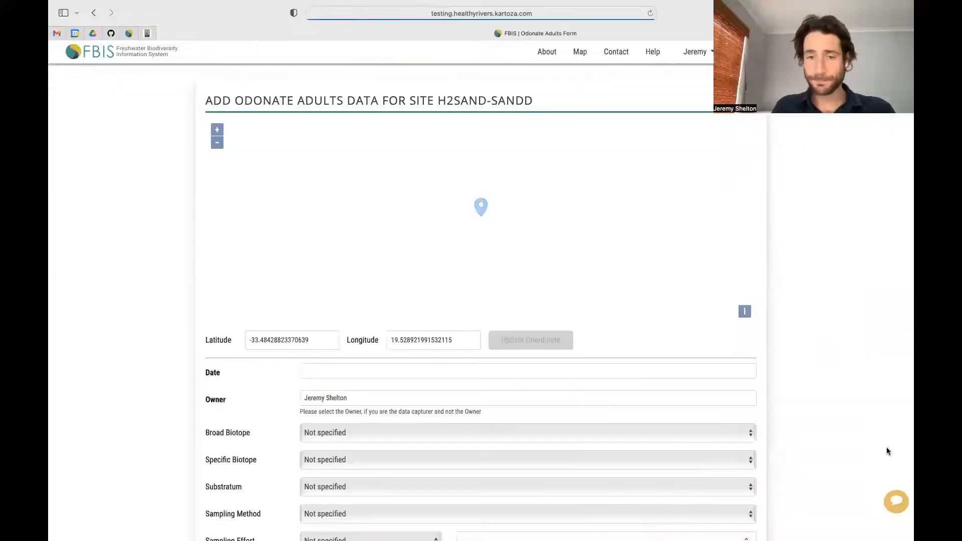
{"action": "scroll", "coordinate": [254, 436], "scroll_direction": "down", "scroll_amount": 5}
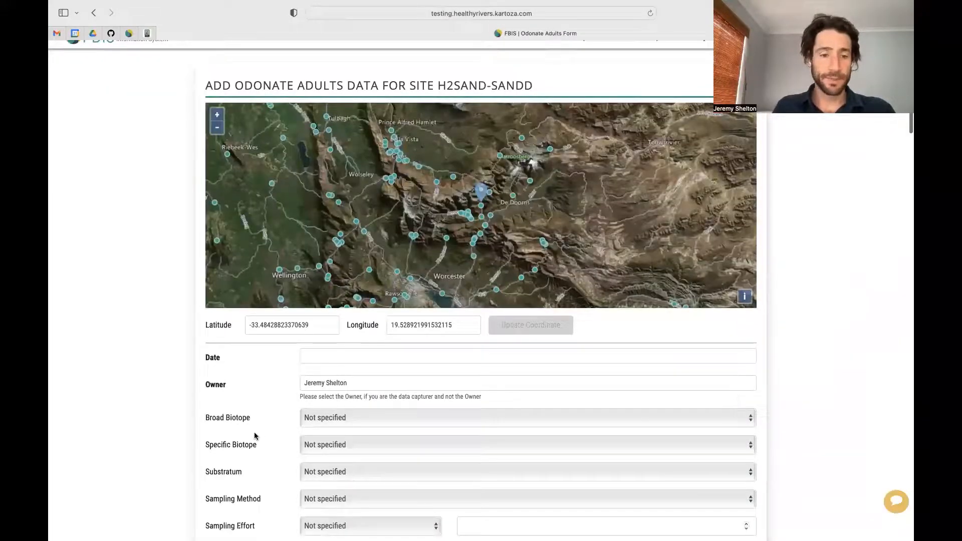
{"action": "left_click", "coordinate": [349, 226]}
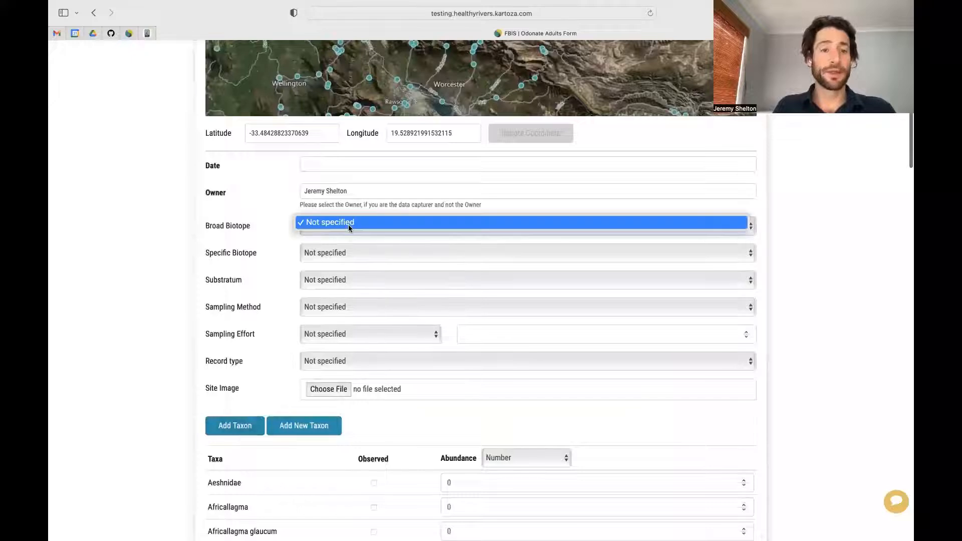
{"action": "left_click", "coordinate": [353, 226]}
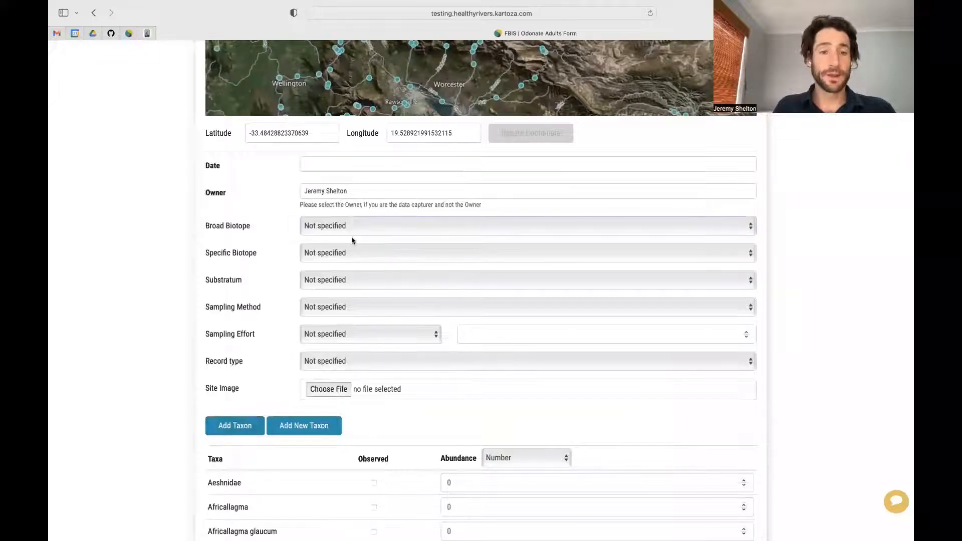
{"action": "left_click", "coordinate": [350, 253]}
{"action": "left_click", "coordinate": [349, 252]}
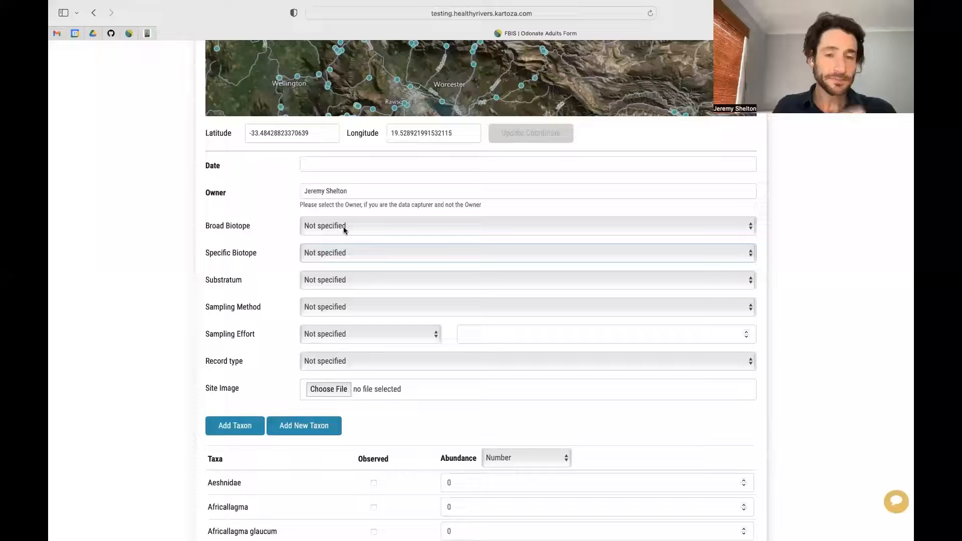
{"action": "left_click", "coordinate": [348, 228]}
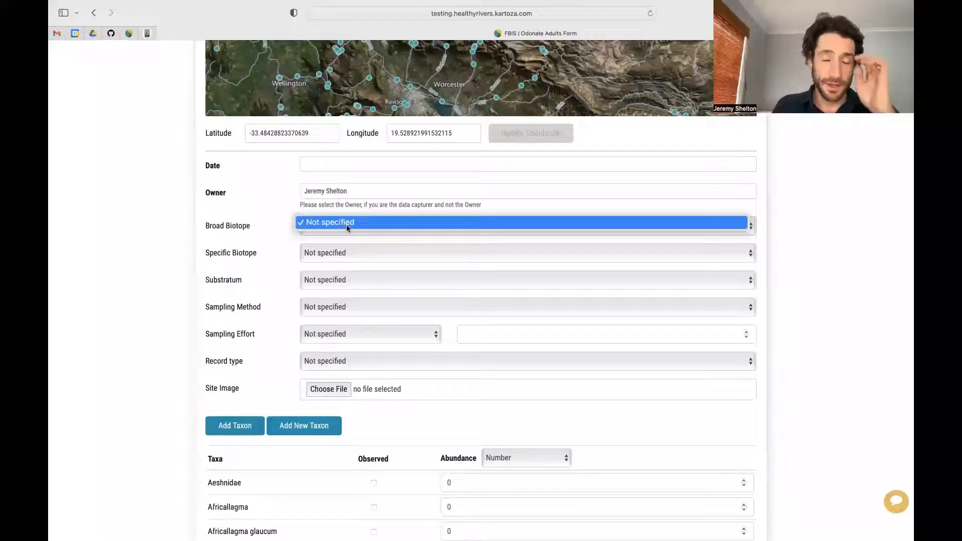
{"action": "left_click", "coordinate": [347, 227]}
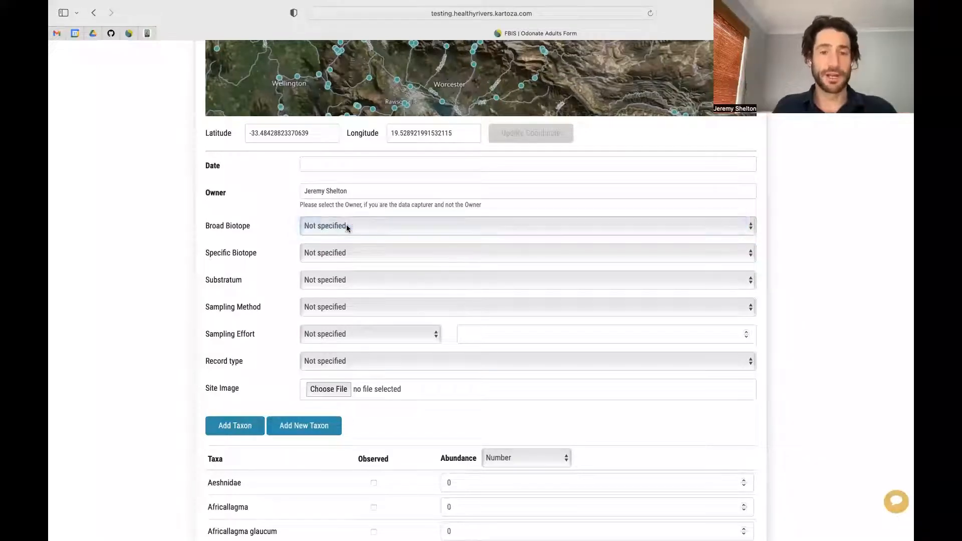
Step: Leave Substratum, Sampling Method and Sampling Effort all as Not specified, then scroll down to the taxa
{"action": "left_click", "coordinate": [313, 282]}
{"action": "left_click", "coordinate": [314, 282]}
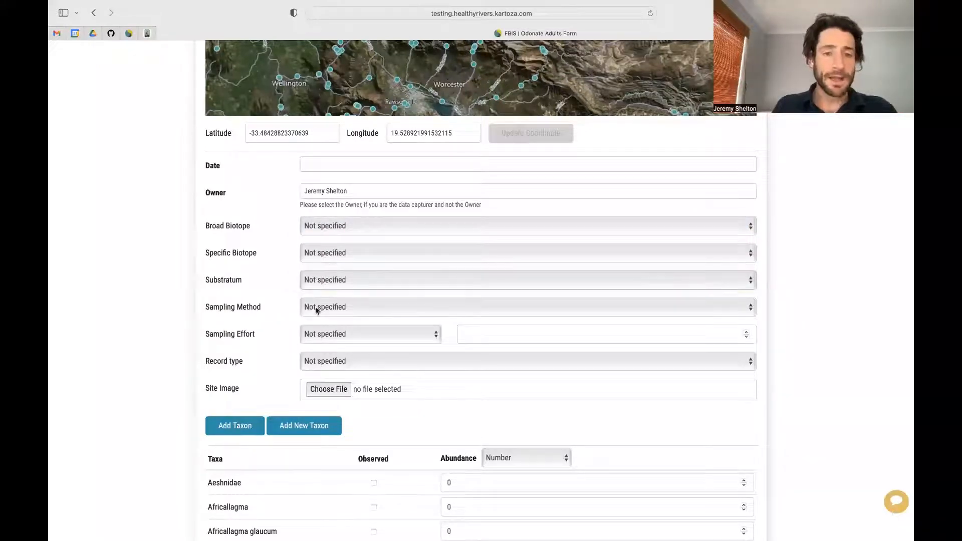
{"action": "left_click", "coordinate": [317, 309]}
{"action": "left_click", "coordinate": [282, 297]}
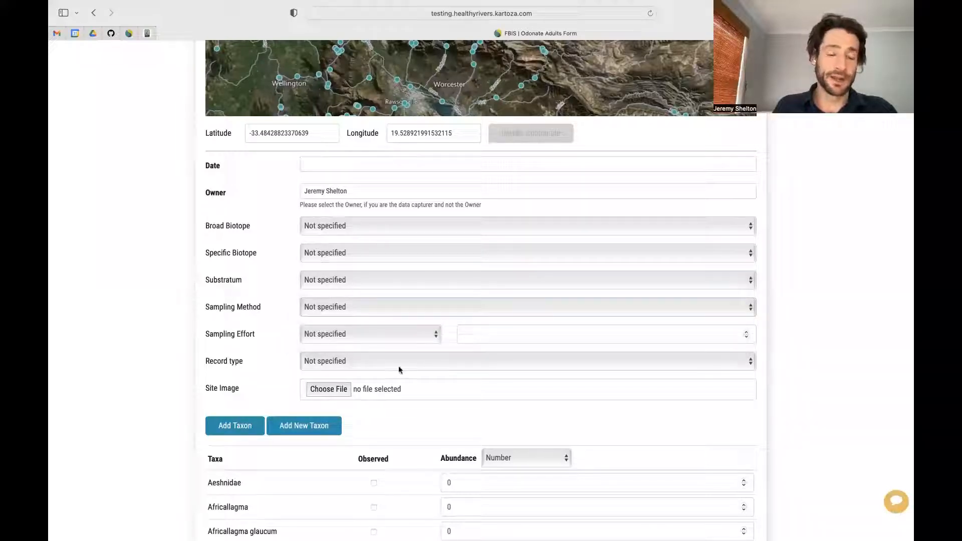
{"action": "left_click", "coordinate": [386, 334]}
{"action": "left_click", "coordinate": [385, 331]}
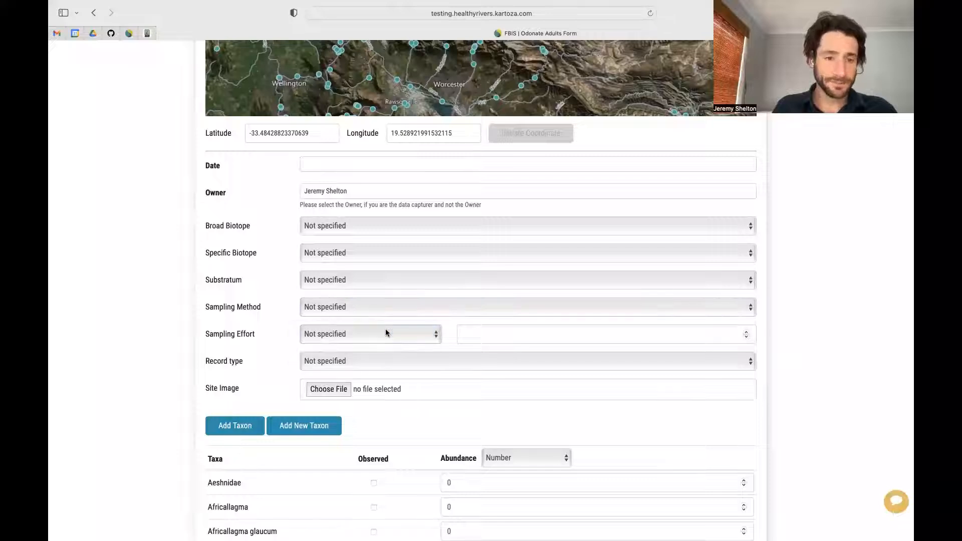
{"action": "left_click", "coordinate": [382, 307]}
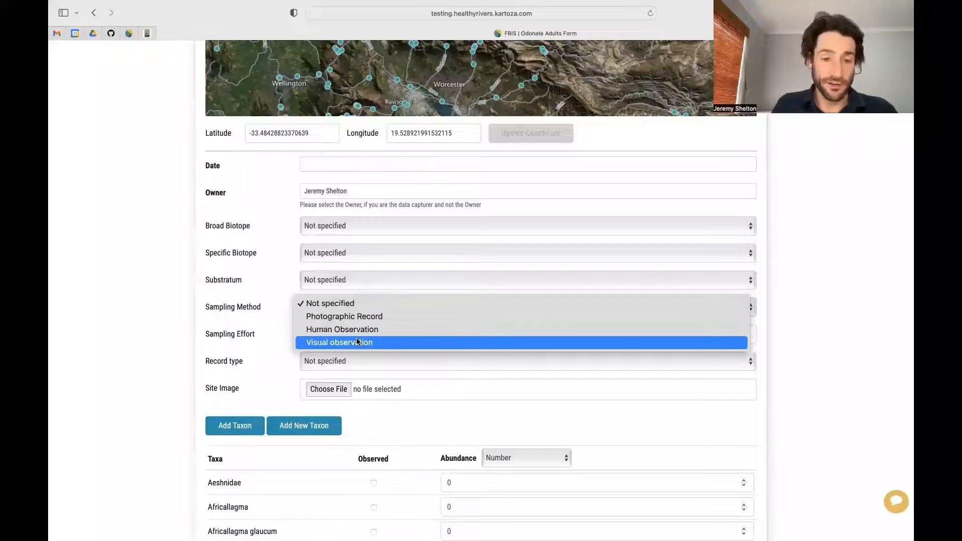
{"action": "left_click", "coordinate": [288, 373]}
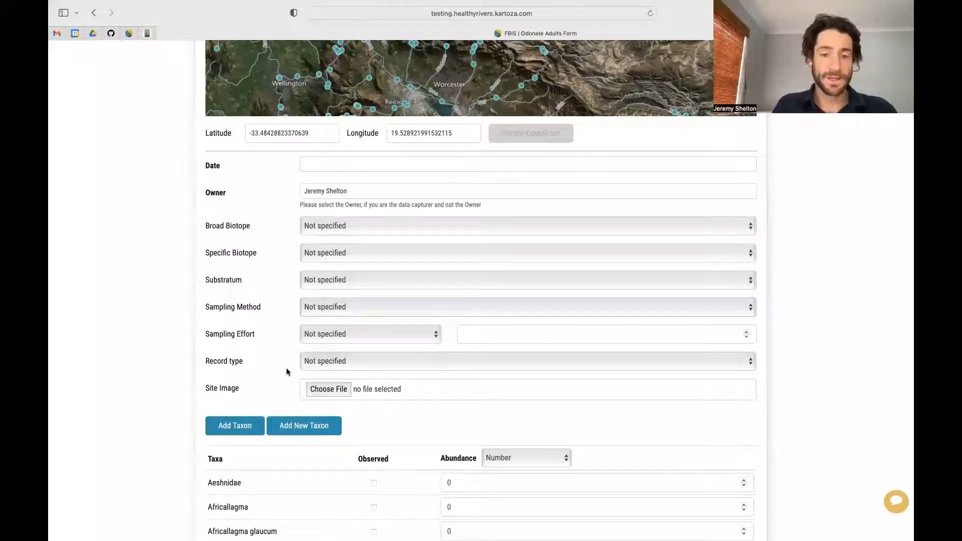
{"action": "scroll", "coordinate": [353, 481], "scroll_direction": "down", "scroll_amount": 1}
{"action": "scroll", "coordinate": [352, 481], "scroll_direction": "down", "scroll_amount": 5}
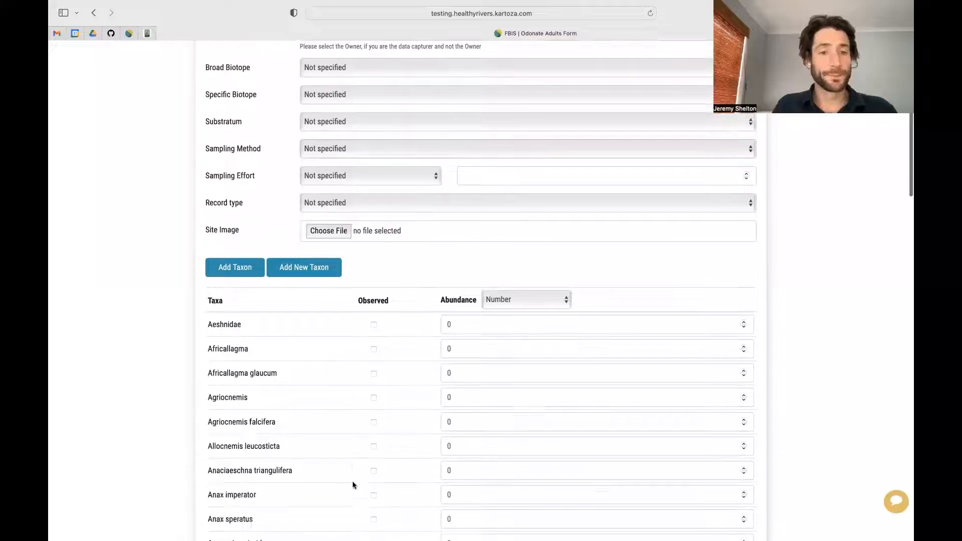
{"action": "left_click", "coordinate": [381, 192]}
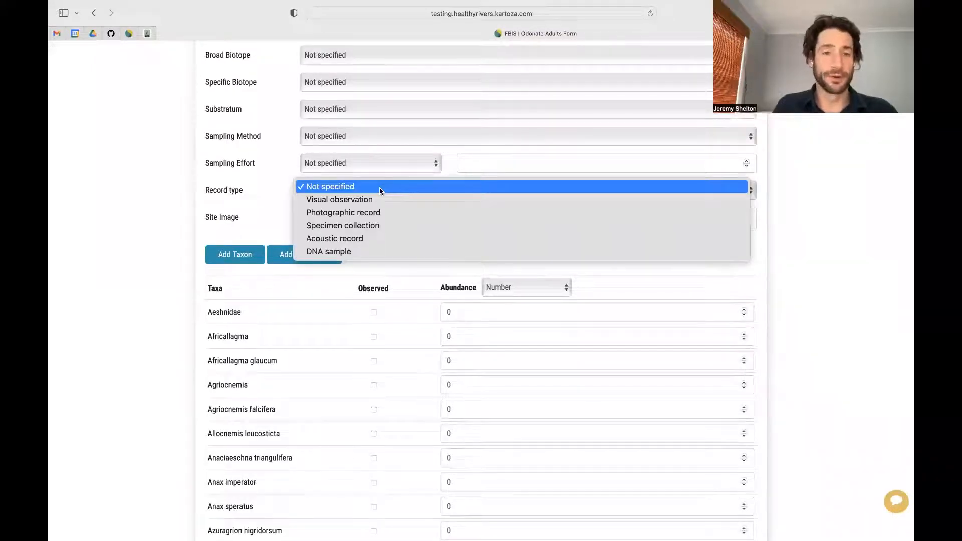
{"action": "left_click", "coordinate": [276, 239]}
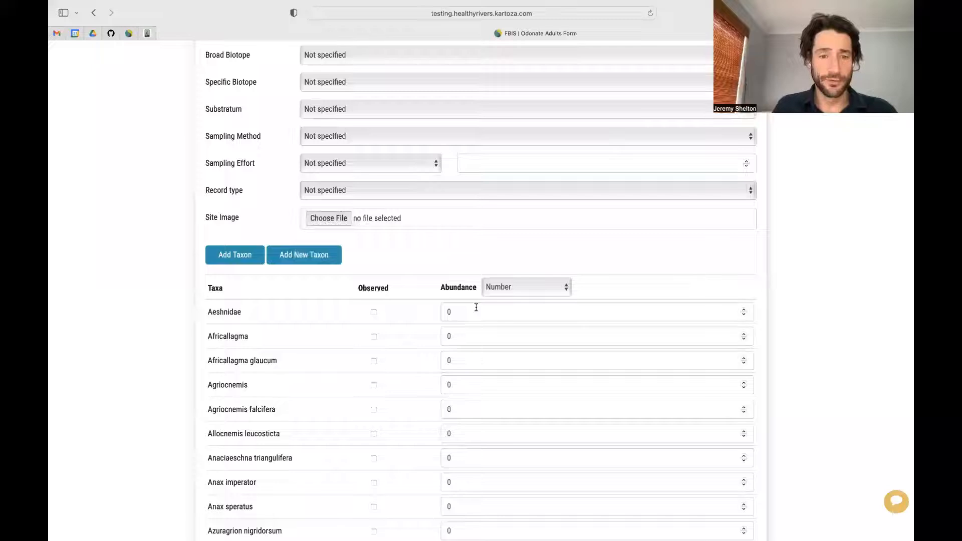
{"action": "scroll", "coordinate": [349, 382], "scroll_direction": "down", "scroll_amount": 1}
{"action": "scroll", "coordinate": [349, 382], "scroll_direction": "down", "scroll_amount": 1}
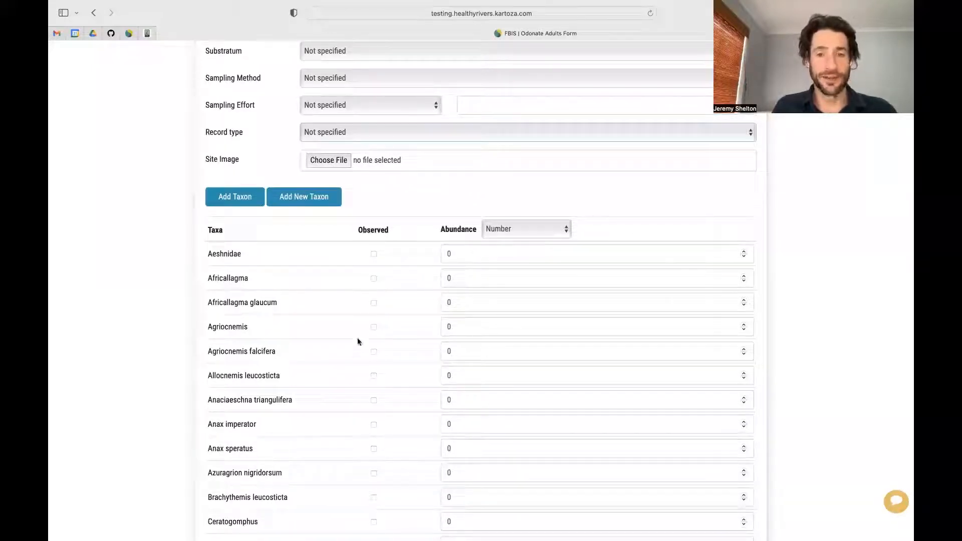
{"action": "left_click", "coordinate": [518, 230]}
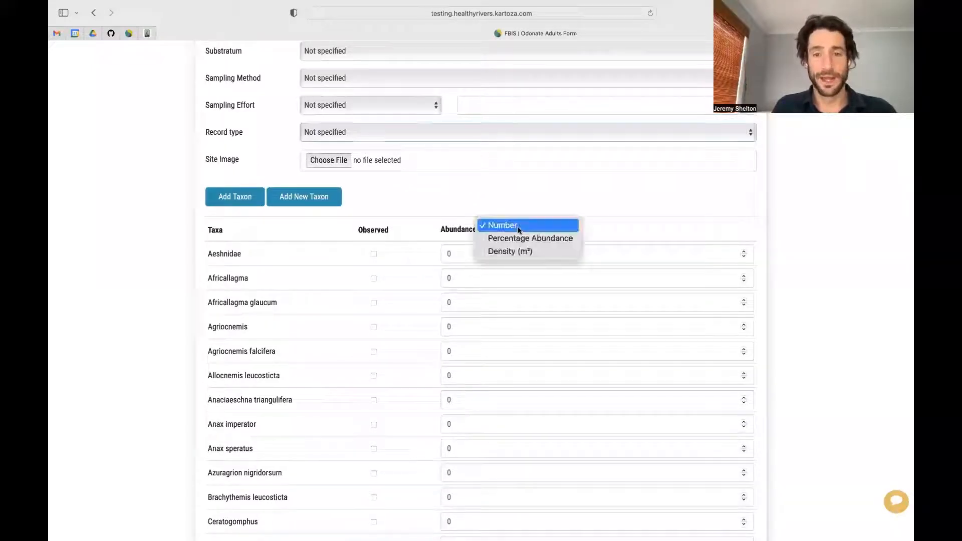
{"action": "left_click", "coordinate": [498, 188]}
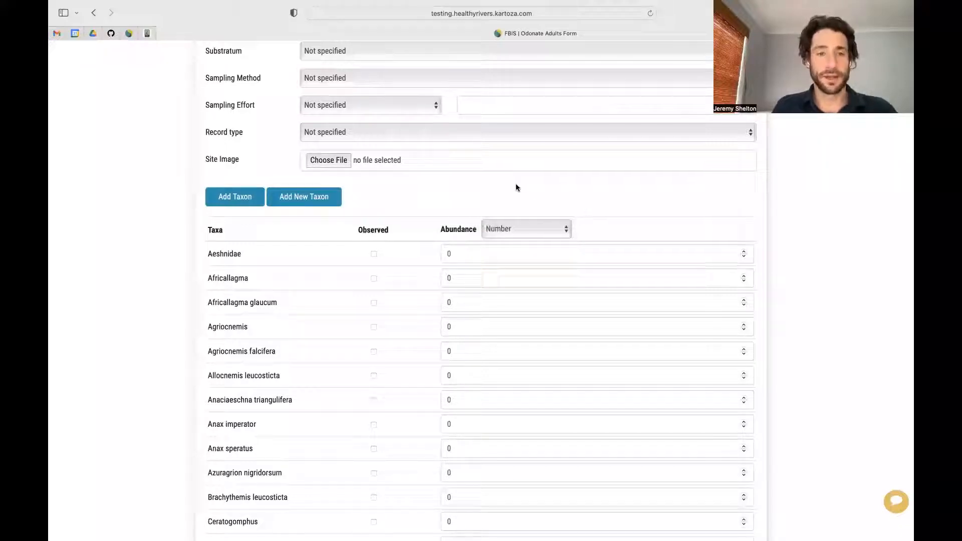
{"action": "scroll", "coordinate": [516, 187], "scroll_direction": "up", "scroll_amount": 5}
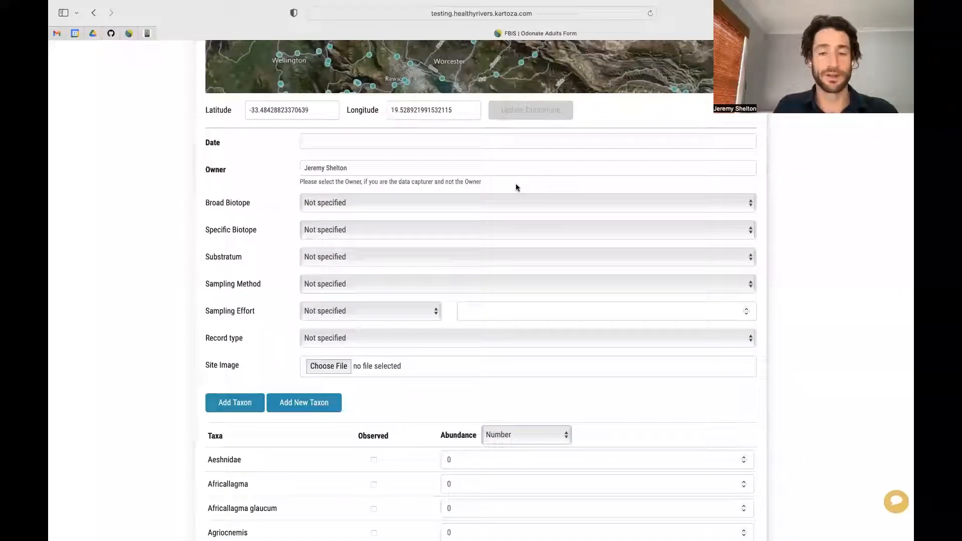
Step: Return to the H2SAND-SANDD map page and start adding anura data from the frog row
{"action": "left_click", "coordinate": [94, 14]}
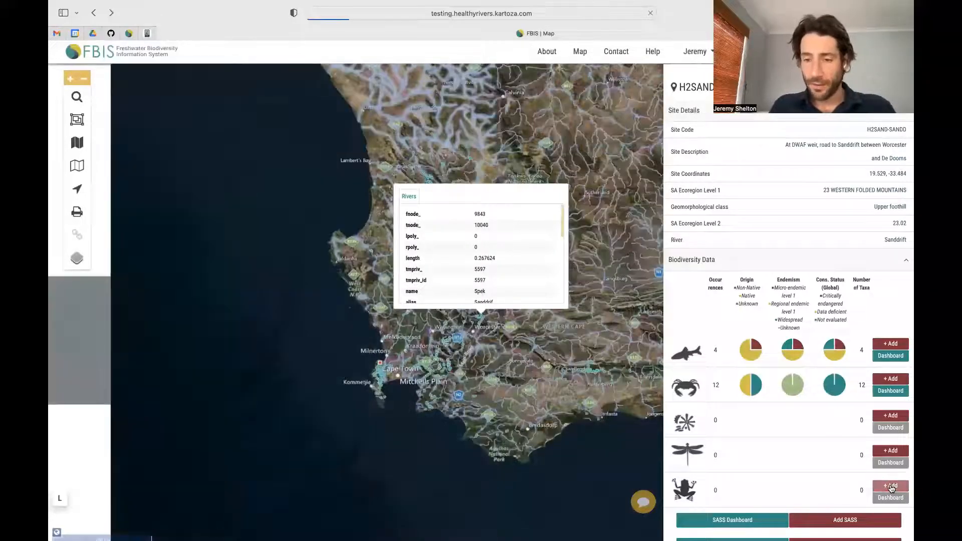
{"action": "left_click", "coordinate": [891, 487]}
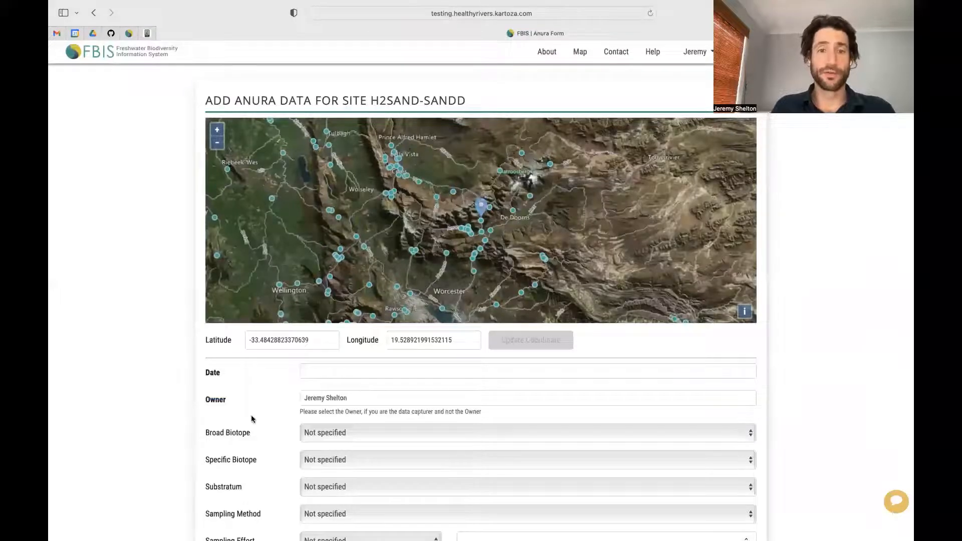
{"action": "scroll", "coordinate": [245, 423], "scroll_direction": "down", "scroll_amount": 1}
{"action": "scroll", "coordinate": [245, 423], "scroll_direction": "down", "scroll_amount": 5}
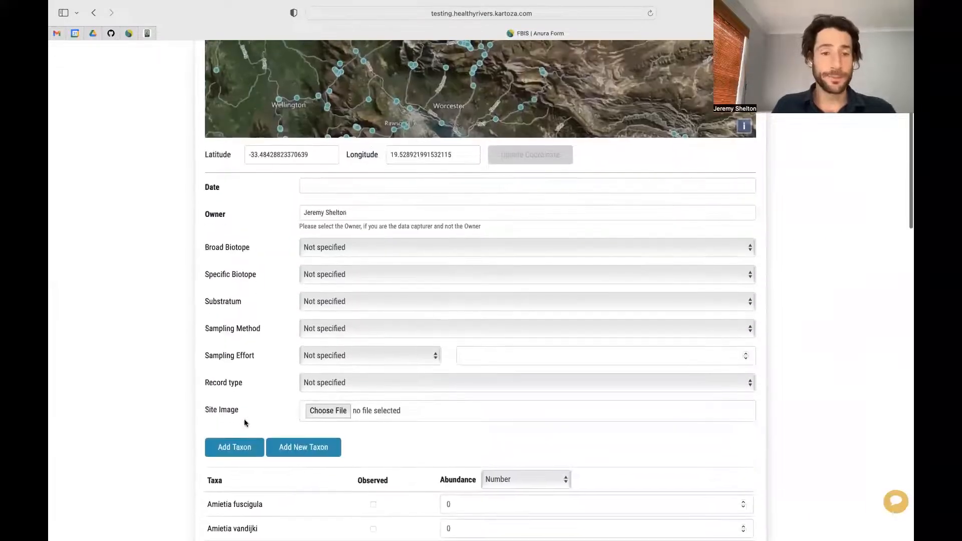
{"action": "left_click", "coordinate": [324, 246]}
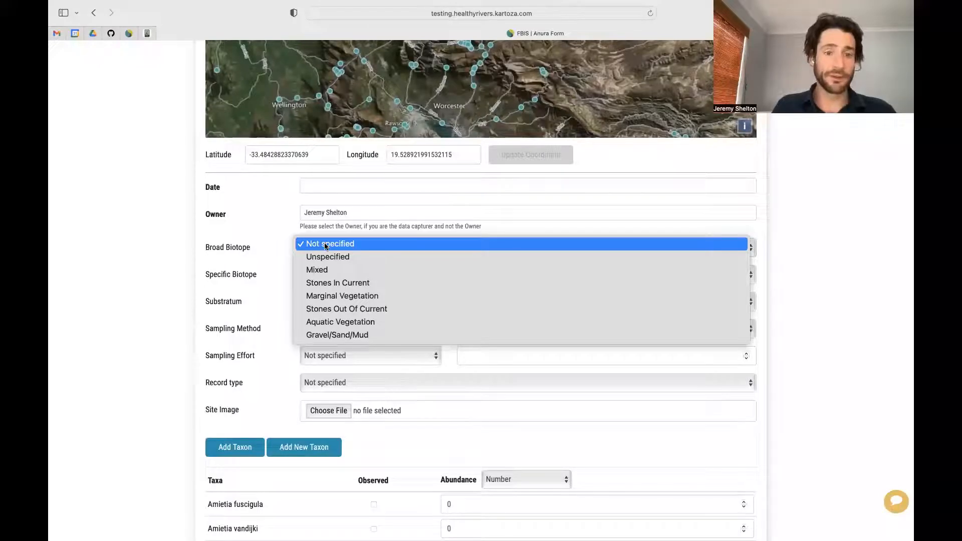
{"action": "left_click", "coordinate": [325, 245]}
{"action": "left_click", "coordinate": [327, 274]}
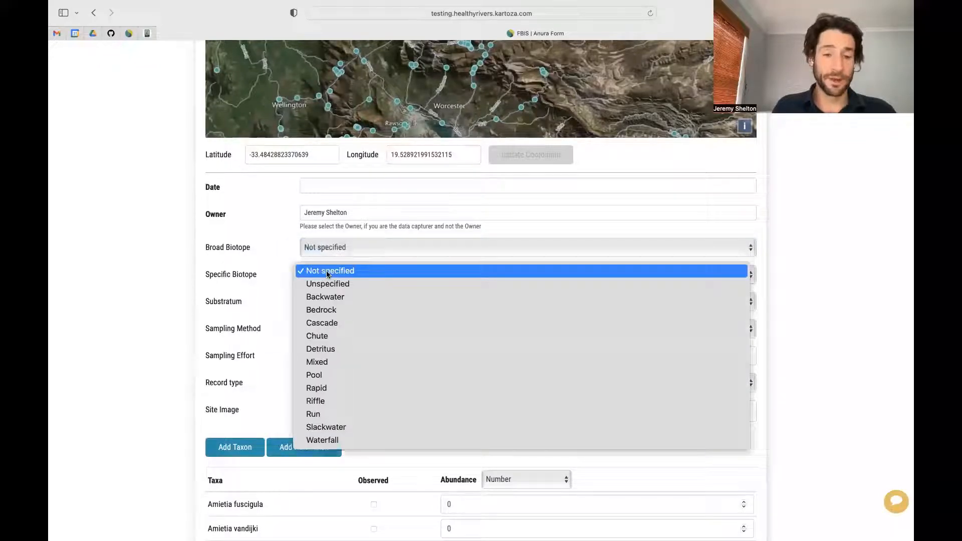
{"action": "left_click", "coordinate": [326, 271]}
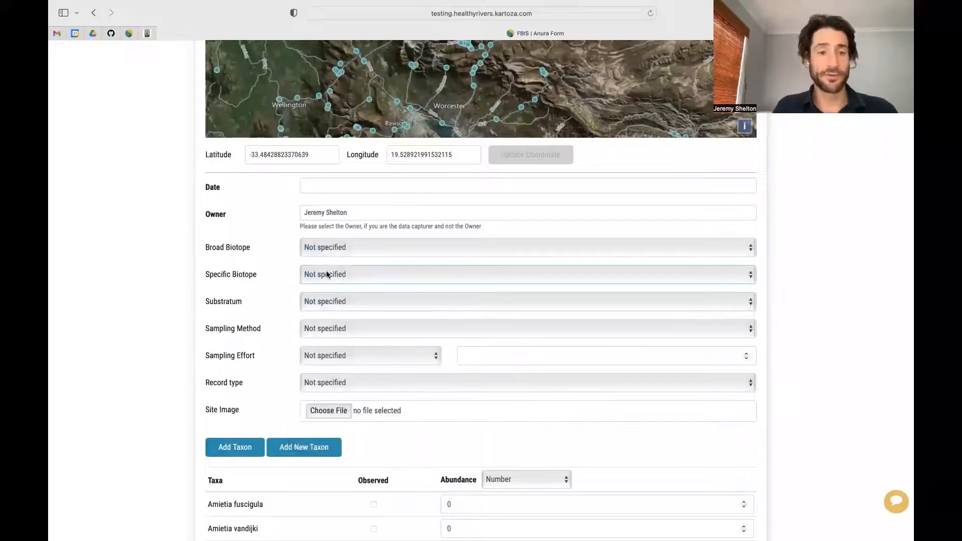
{"action": "left_click", "coordinate": [330, 300]}
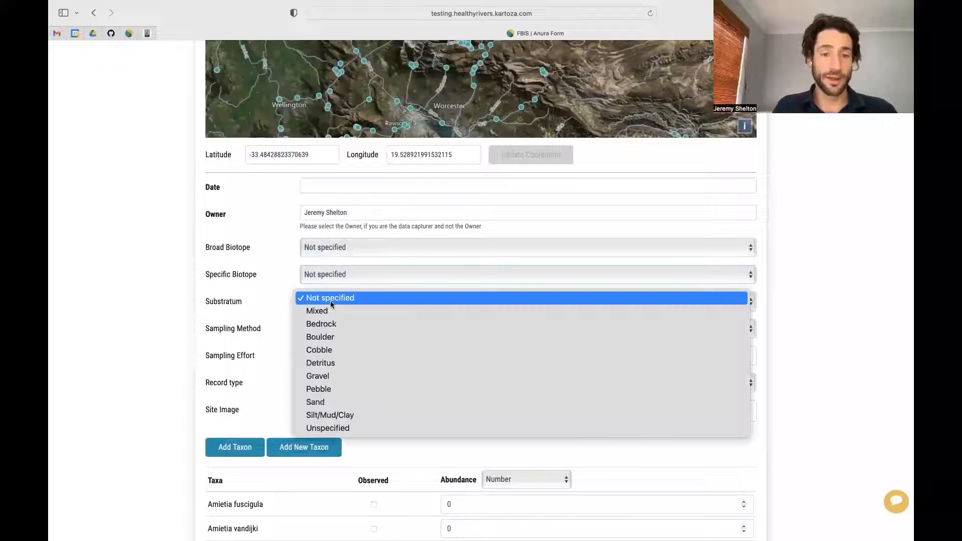
{"action": "left_click", "coordinate": [330, 301]}
{"action": "left_click", "coordinate": [332, 328]}
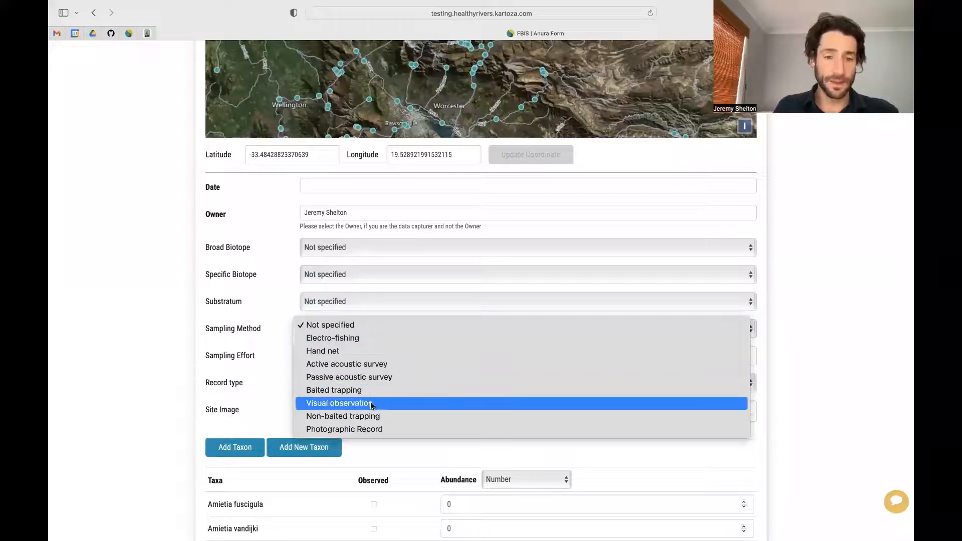
{"action": "left_click", "coordinate": [262, 398]}
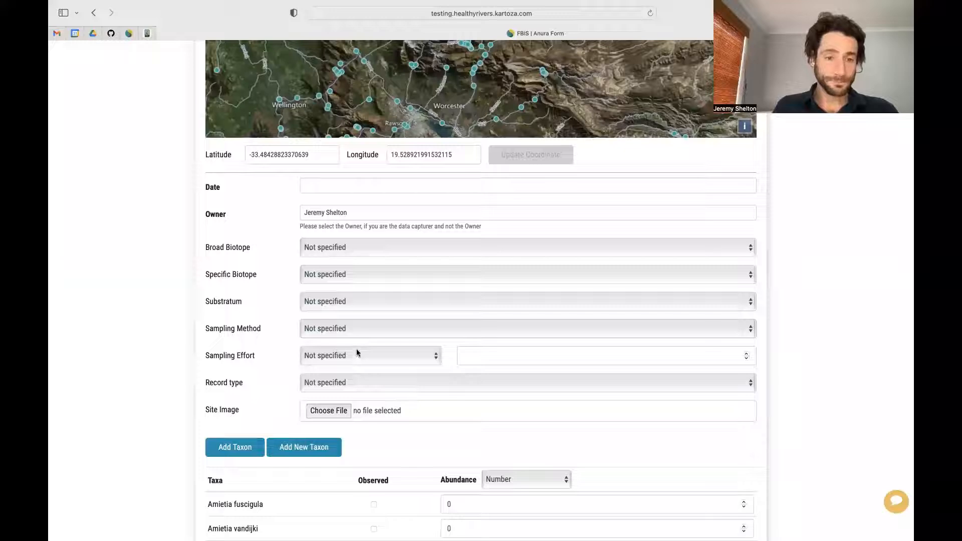
{"action": "left_click", "coordinate": [344, 355]}
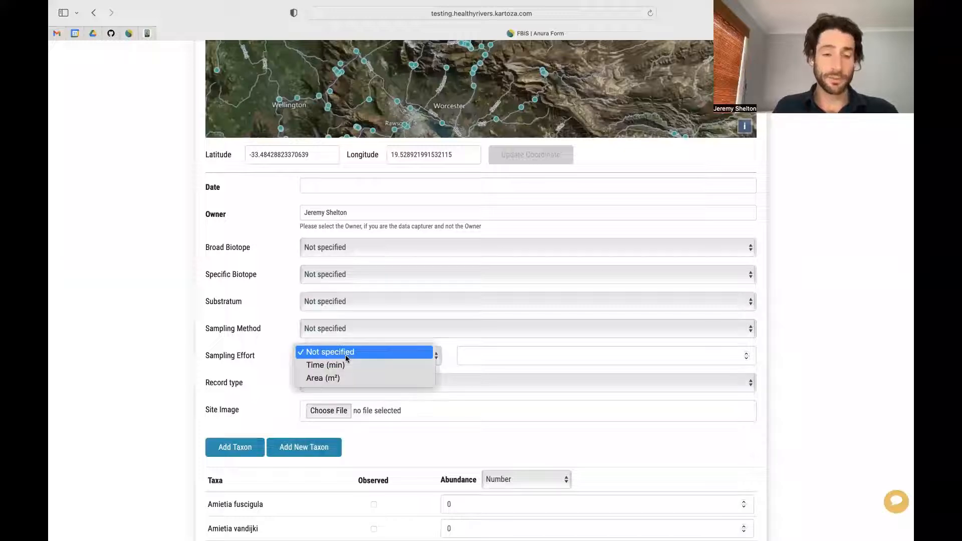
{"action": "left_click", "coordinate": [526, 358]}
{"action": "left_click", "coordinate": [377, 382]}
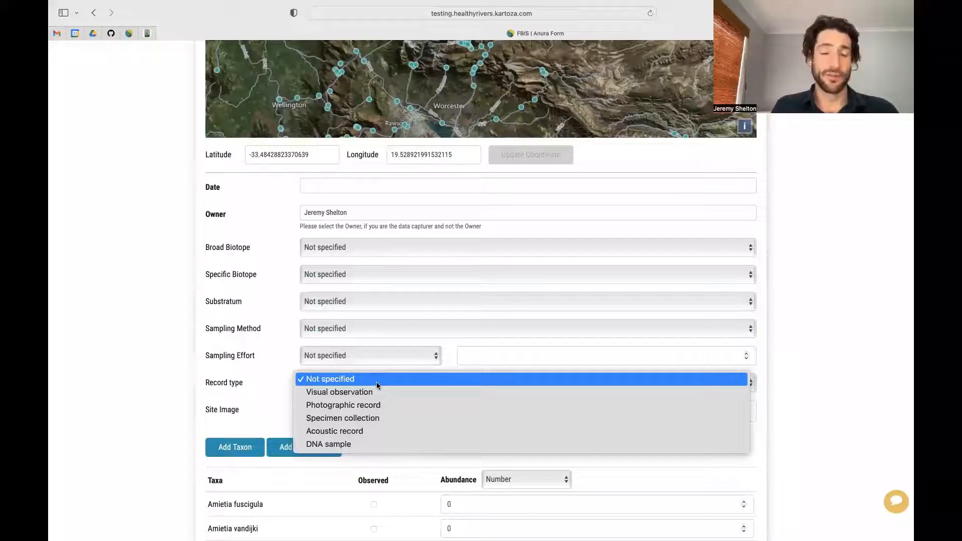
{"action": "left_click", "coordinate": [266, 405]}
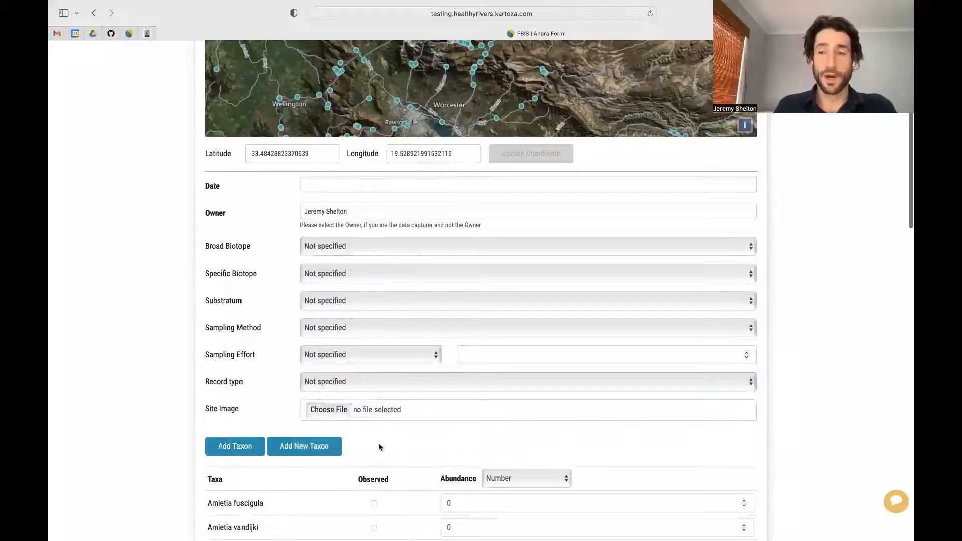
Step: Leave the anura abundance unit as Number and go back to the H2SAND-SANDD map page
{"action": "scroll", "coordinate": [379, 446], "scroll_direction": "down", "scroll_amount": 3}
{"action": "scroll", "coordinate": [379, 446], "scroll_direction": "down", "scroll_amount": 6}
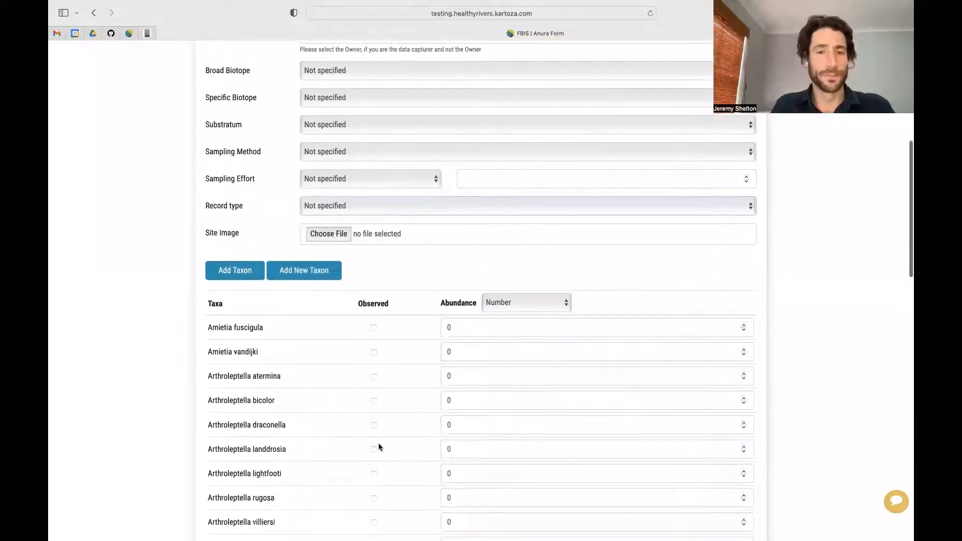
{"action": "scroll", "coordinate": [379, 446], "scroll_direction": "down", "scroll_amount": 2}
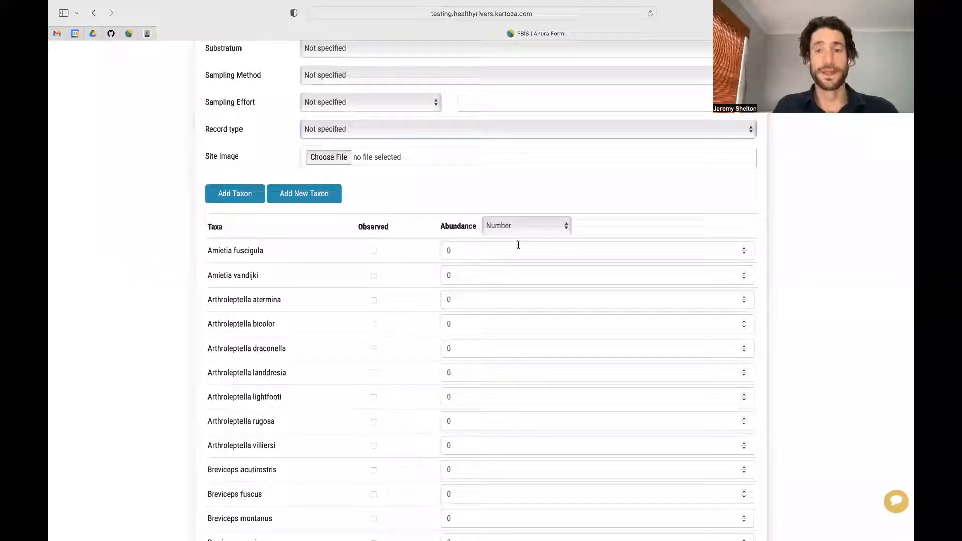
{"action": "left_click", "coordinate": [535, 228]}
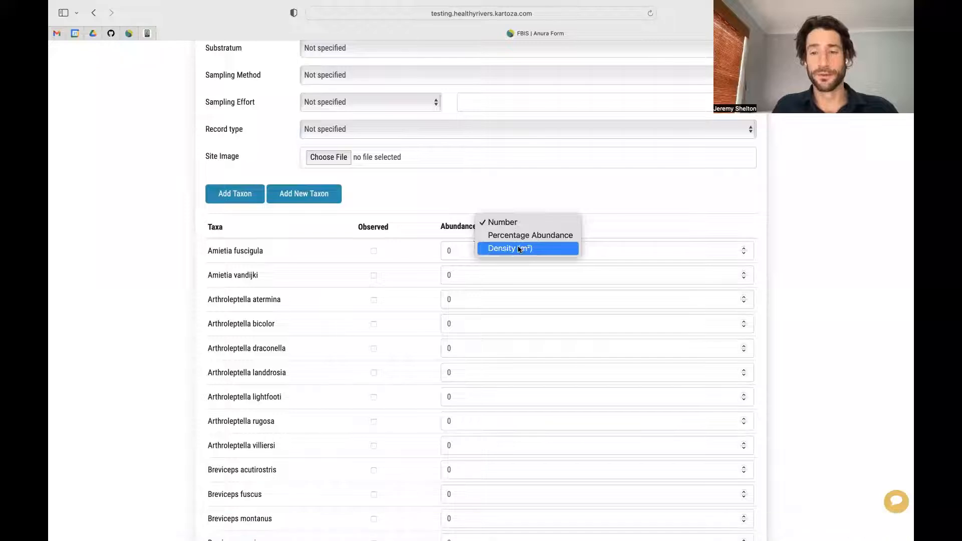
{"action": "left_click", "coordinate": [854, 251]}
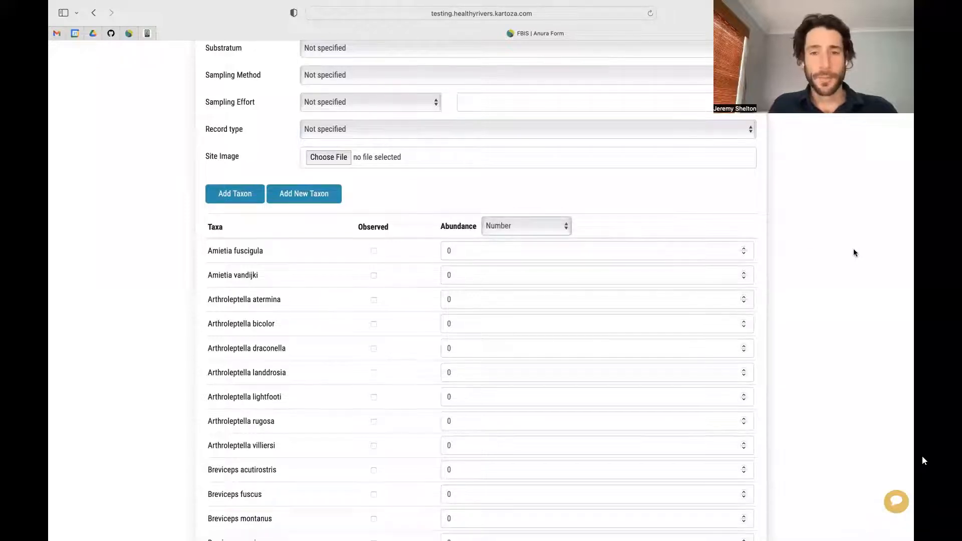
{"action": "left_click", "coordinate": [100, 16]}
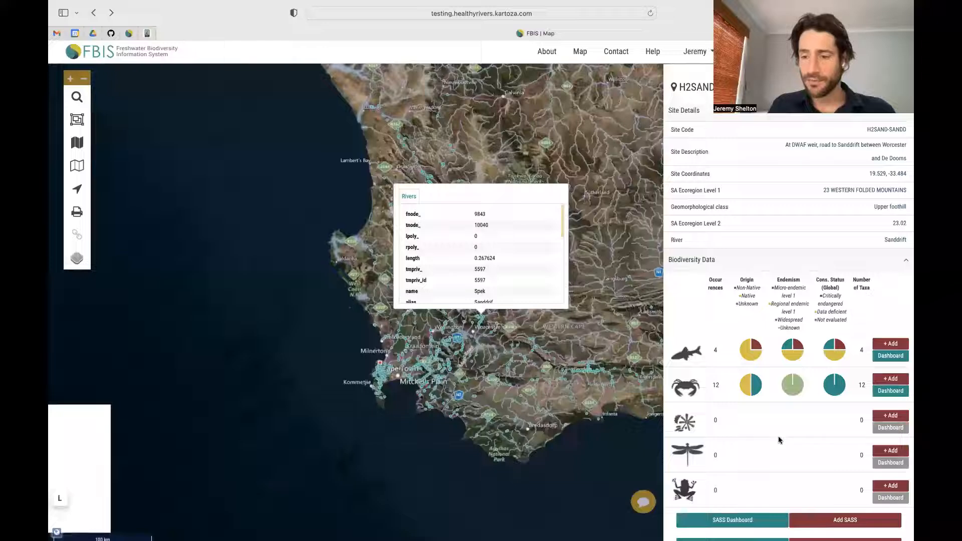
{"action": "scroll", "coordinate": [779, 440], "scroll_direction": "down", "scroll_amount": 2}
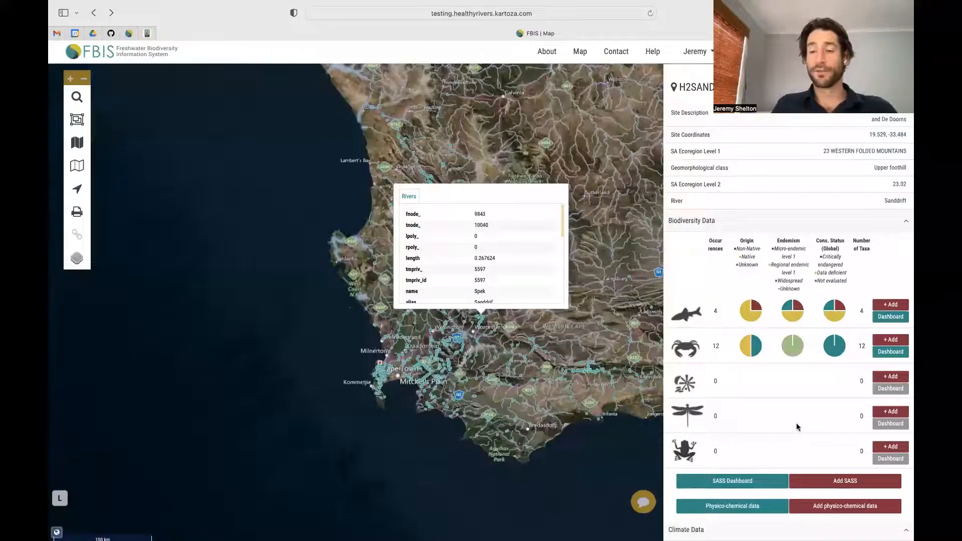
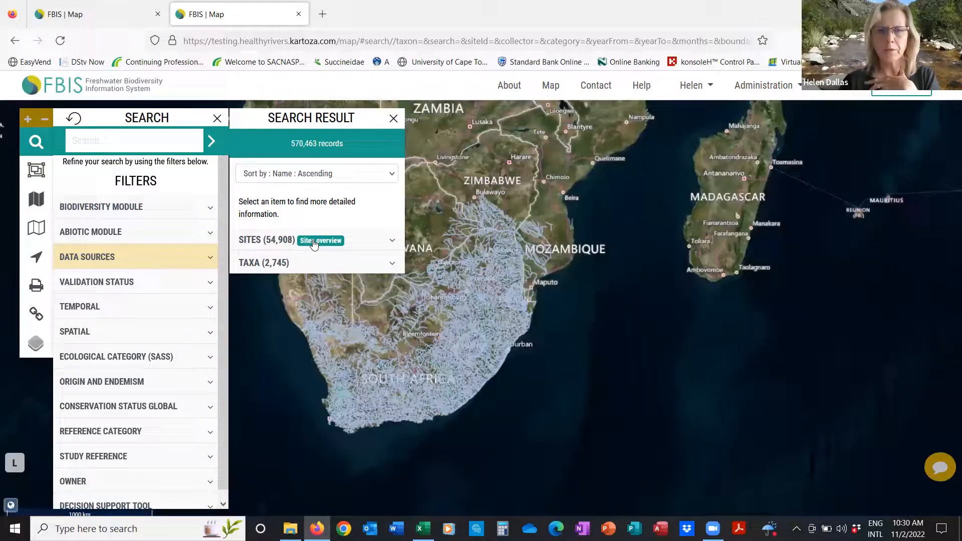
Step: Open site A1NGOT-PUANE from the expanded SITES list in the search results
{"action": "left_click", "coordinate": [314, 242]}
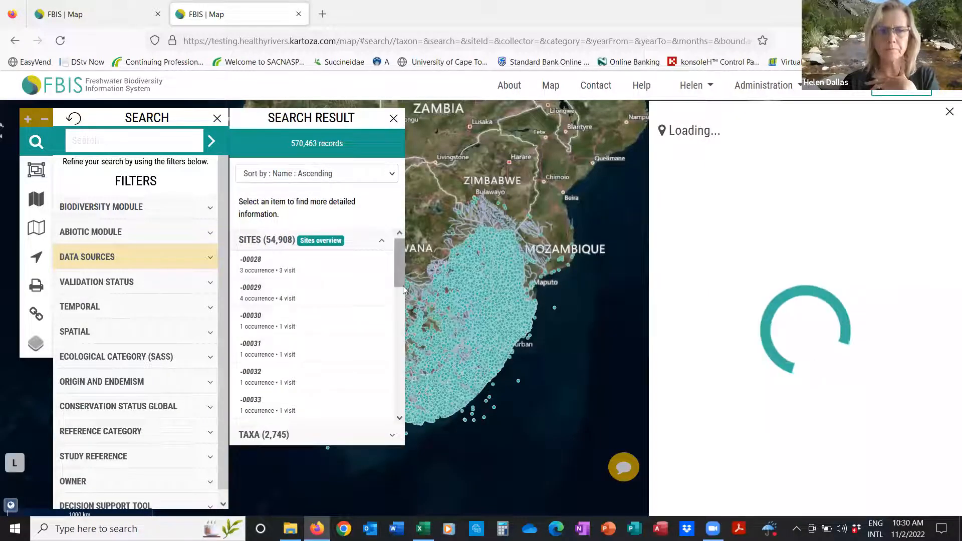
{"action": "scroll", "coordinate": [351, 351], "scroll_direction": "down", "scroll_amount": 10}
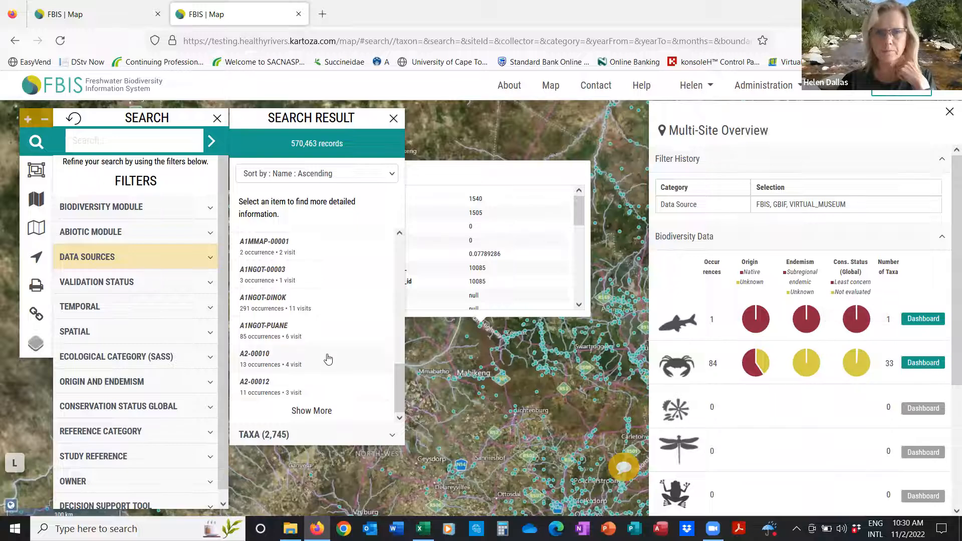
{"action": "left_click", "coordinate": [282, 328]}
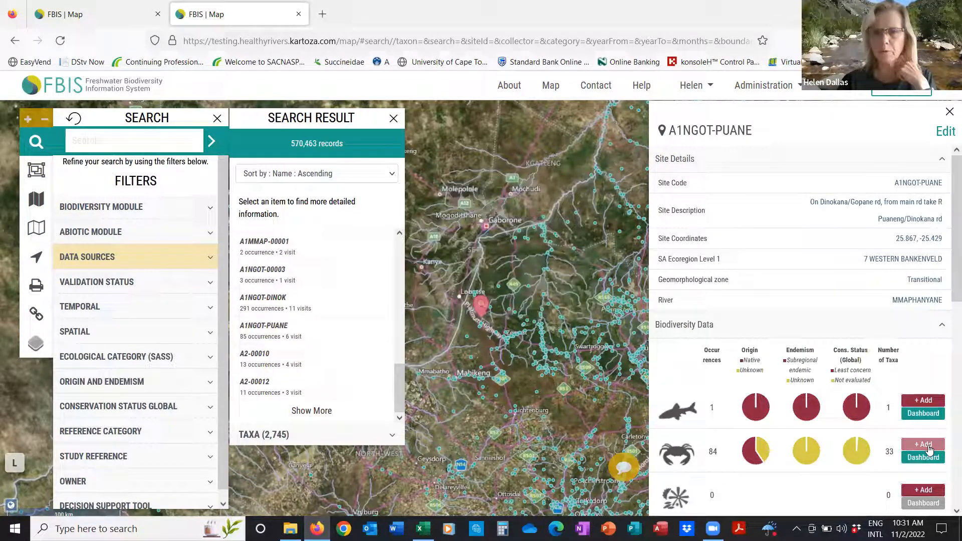
Step: Start a new fish record for A1NGOT-PUANE and bring its Taxa table into view
{"action": "left_click", "coordinate": [923, 401]}
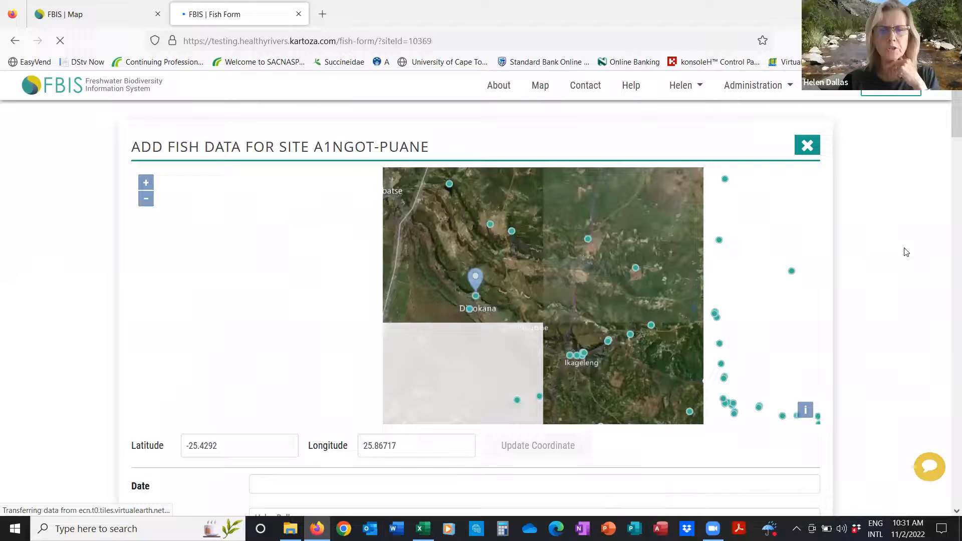
{"action": "scroll", "coordinate": [949, 144], "scroll_direction": "down", "scroll_amount": 2}
{"action": "left_click_drag", "start_coordinate": [946, 141], "coordinate": [946, 215]}
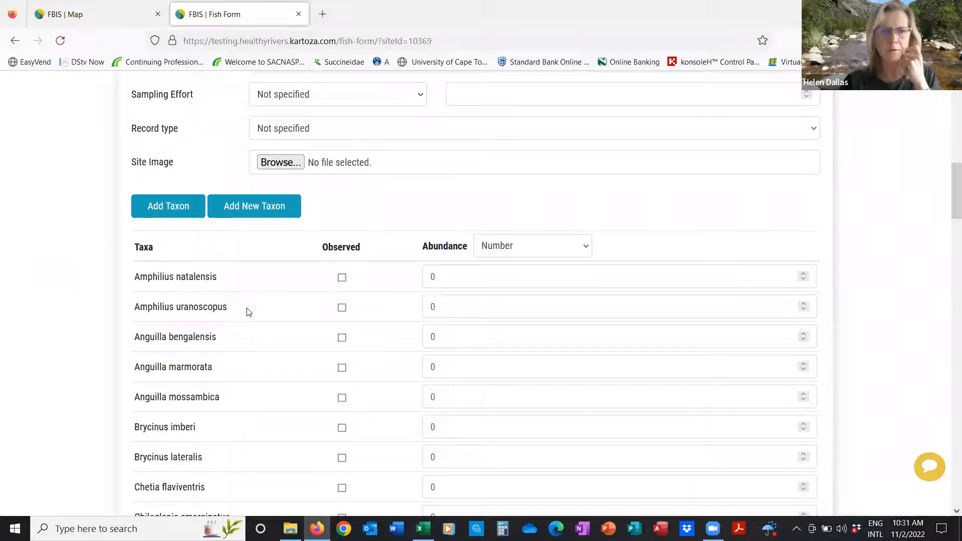
{"action": "scroll", "coordinate": [248, 311], "scroll_direction": "down", "scroll_amount": 2}
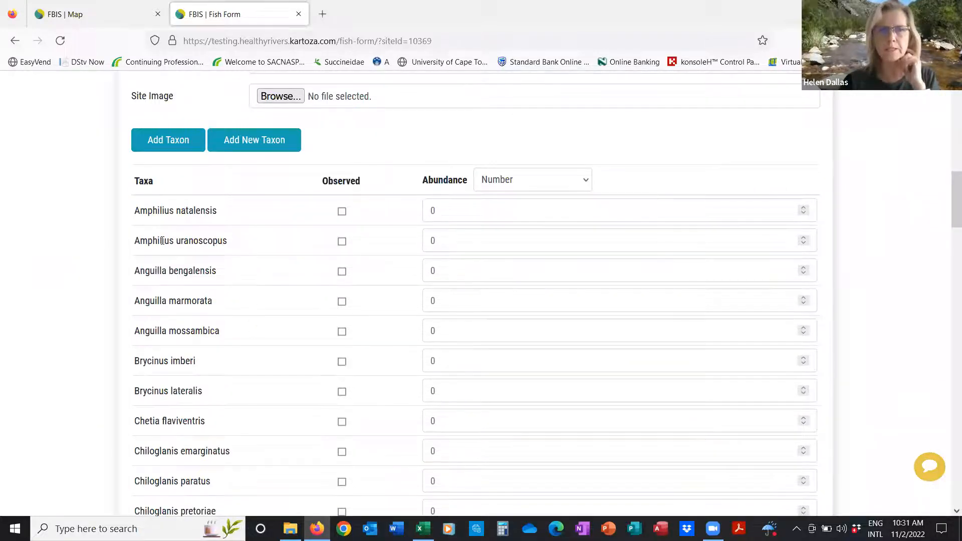
Step: Add Pseudobarbus afer via a 'Pseu' search, marked observed with abundance 1
{"action": "left_click", "coordinate": [167, 144]}
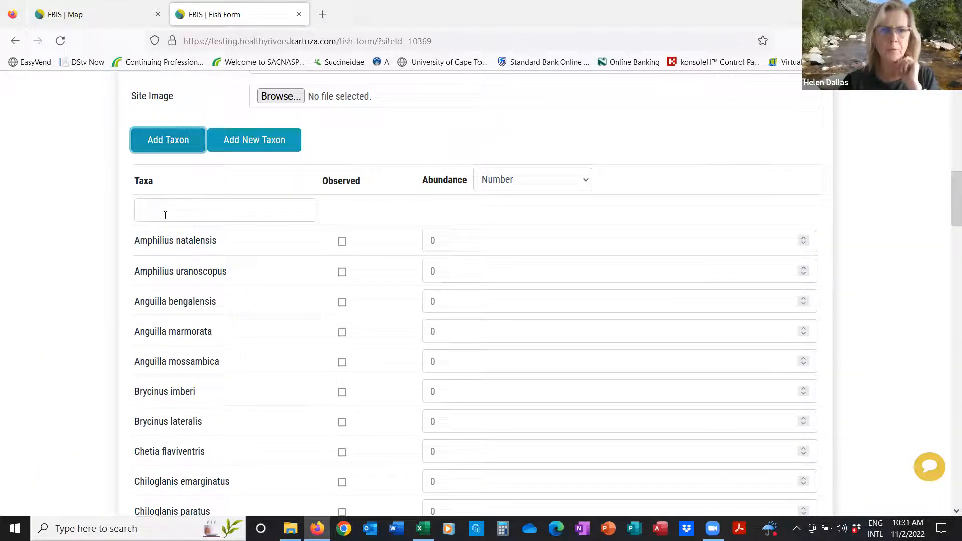
{"action": "left_click", "coordinate": [165, 213]}
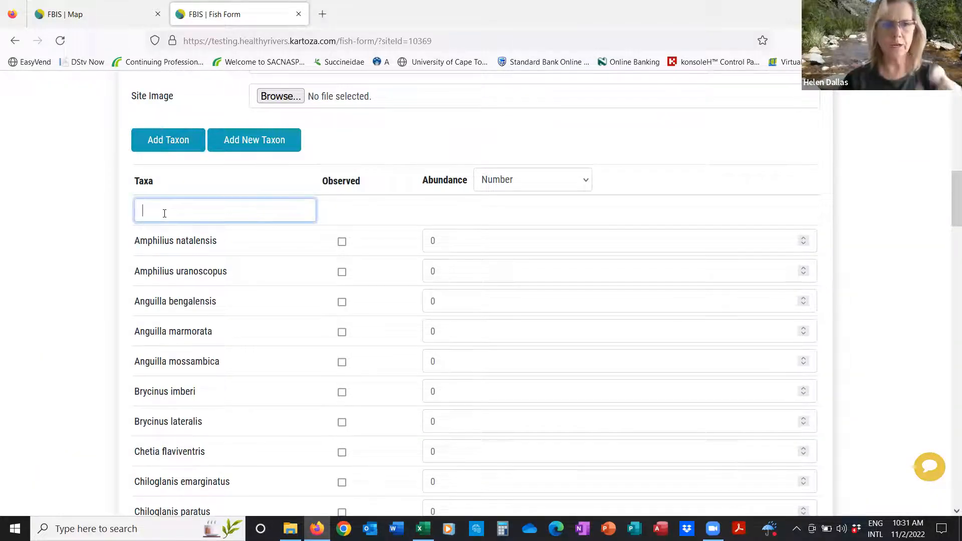
{"action": "type", "text": "Pseu"}
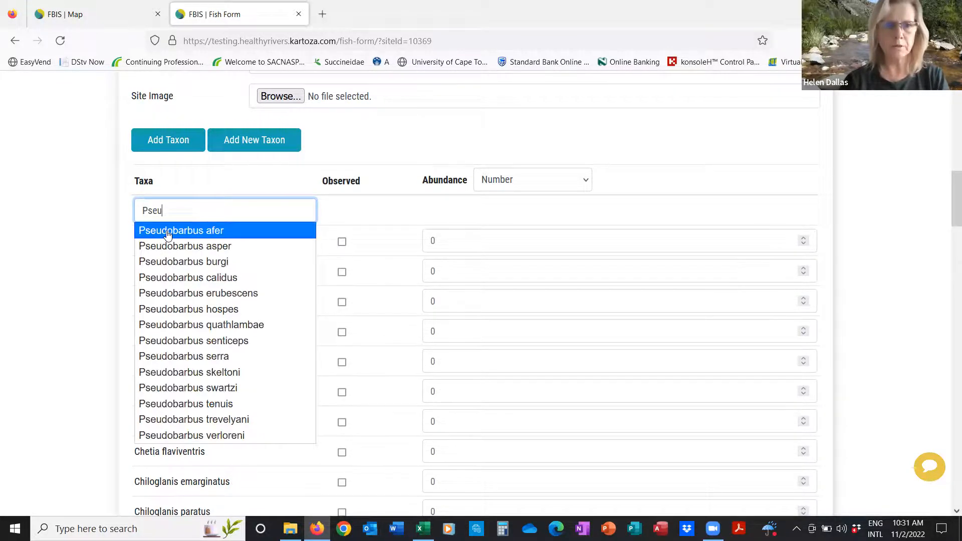
{"action": "left_click", "coordinate": [167, 231]}
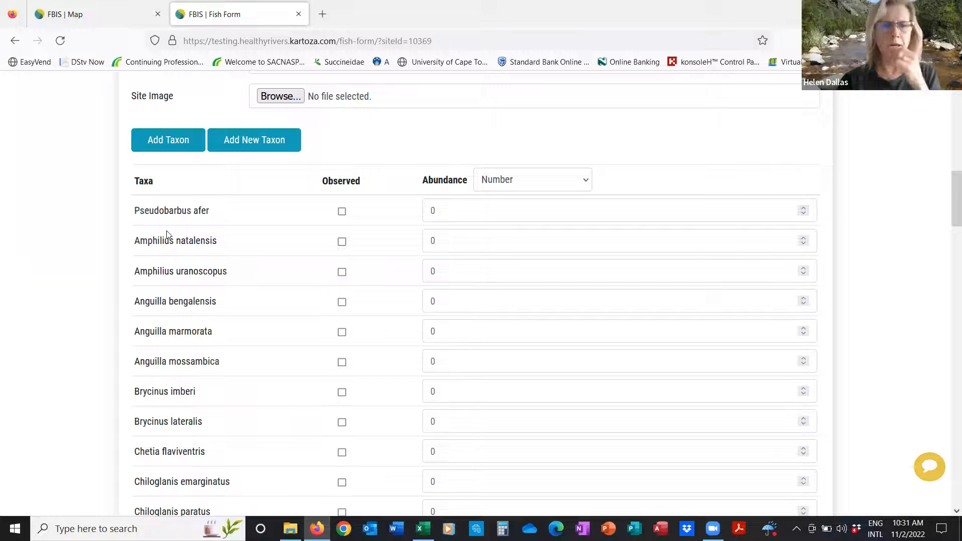
{"action": "left_click", "coordinate": [341, 211]}
{"action": "left_click", "coordinate": [442, 216]}
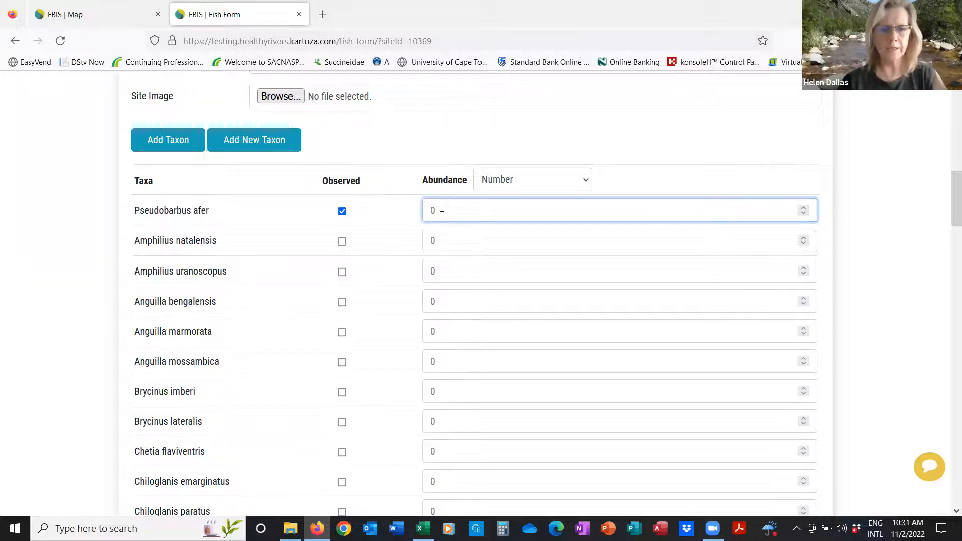
{"action": "type", "text": "1"}
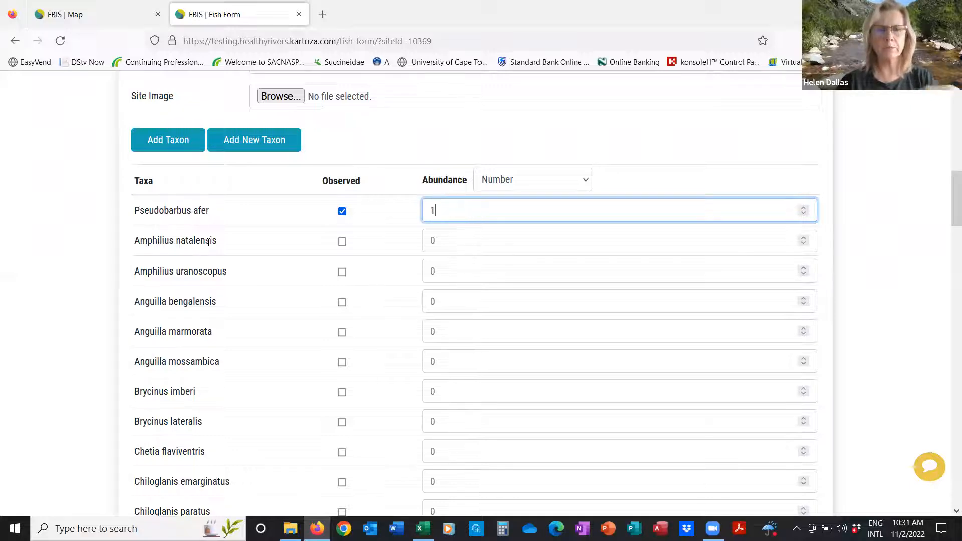
{"action": "left_click_drag", "start_coordinate": [215, 213], "coordinate": [136, 206]}
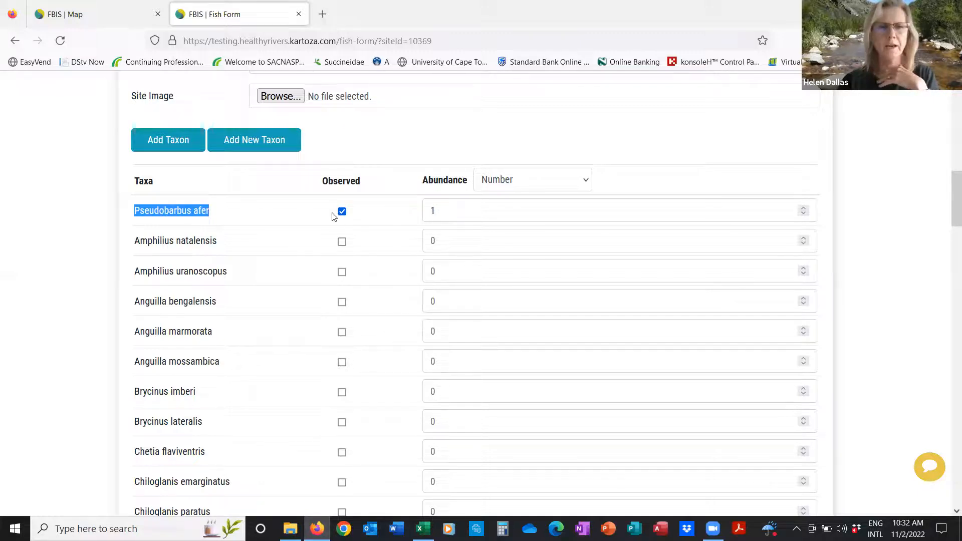
Step: Add another taxon entry and fill it with a made-up person's name instead of a species
{"action": "left_click", "coordinate": [164, 145]}
{"action": "left_click", "coordinate": [185, 216]}
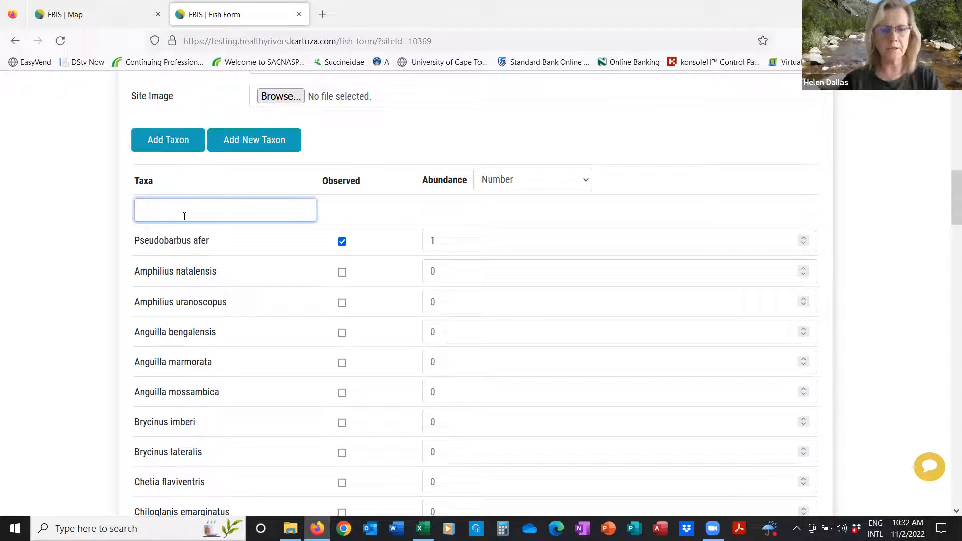
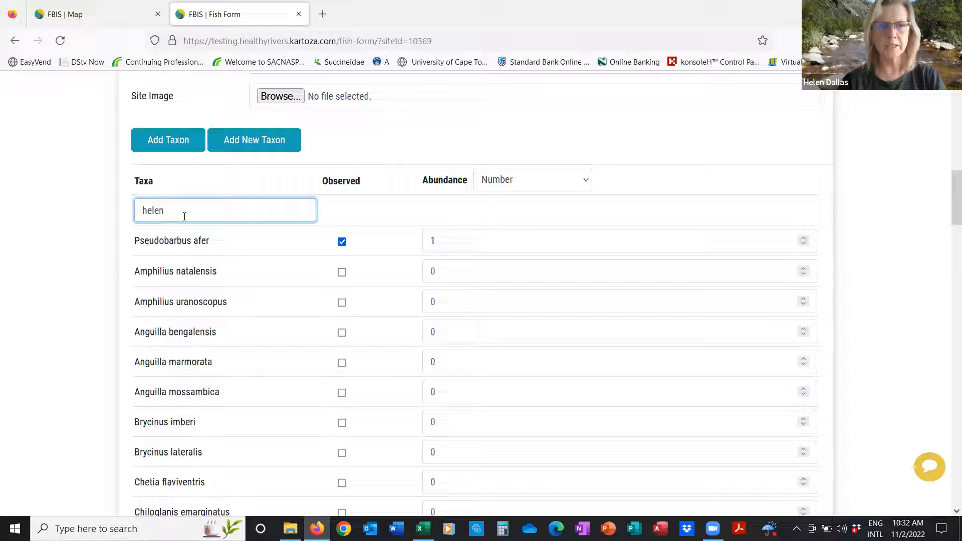
{"action": "left_click_drag", "start_coordinate": [166, 210], "coordinate": [141, 209]}
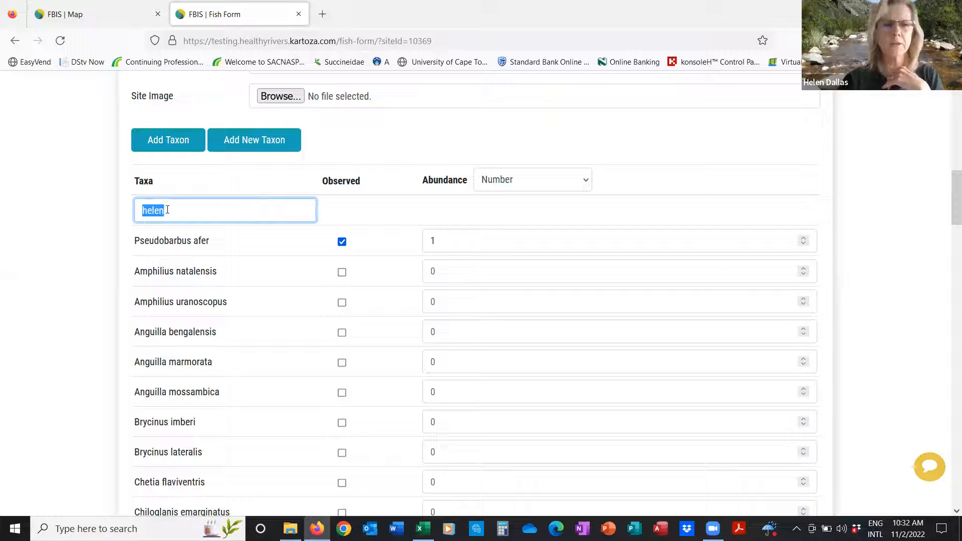
{"action": "left_click", "coordinate": [179, 215]}
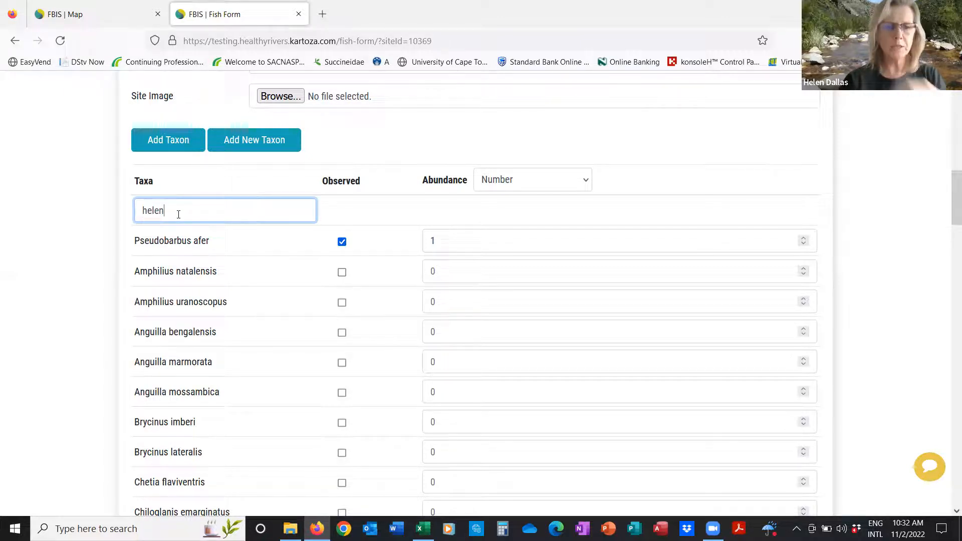
{"action": "type", "text": "dallas"}
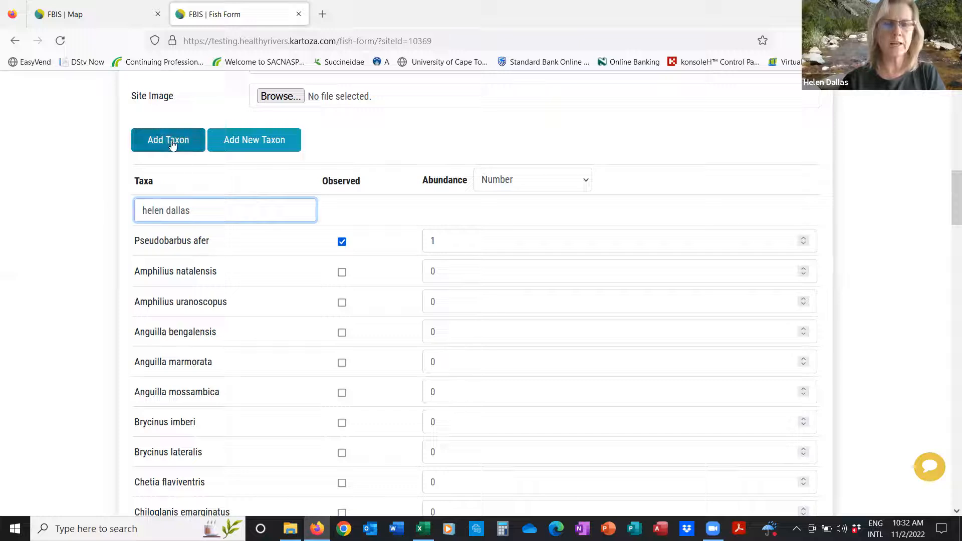
Step: Search GBIF for 'Salmo trutta' in the Add New Taxon dialog
{"action": "left_click", "coordinate": [256, 140]}
{"action": "left_click", "coordinate": [271, 147]}
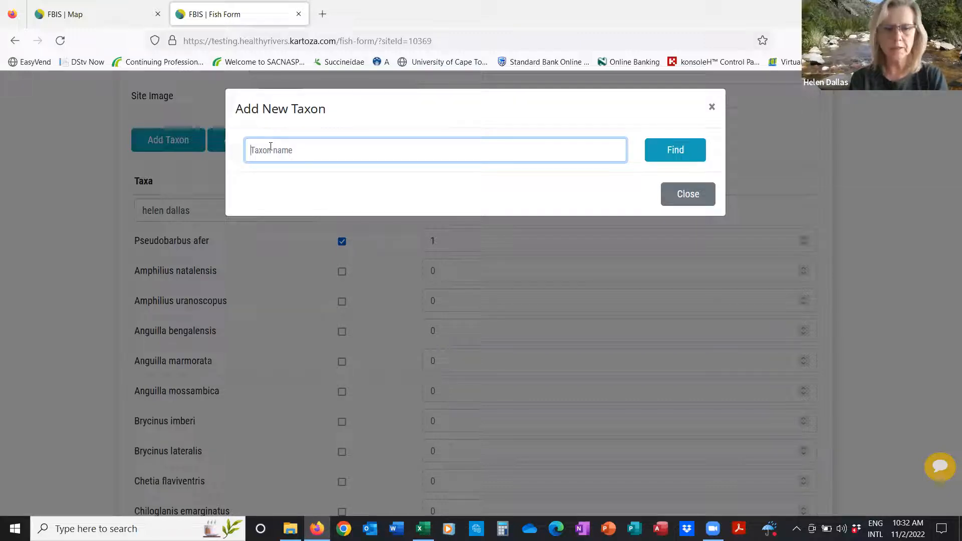
{"action": "type", "text": "Salmo"}
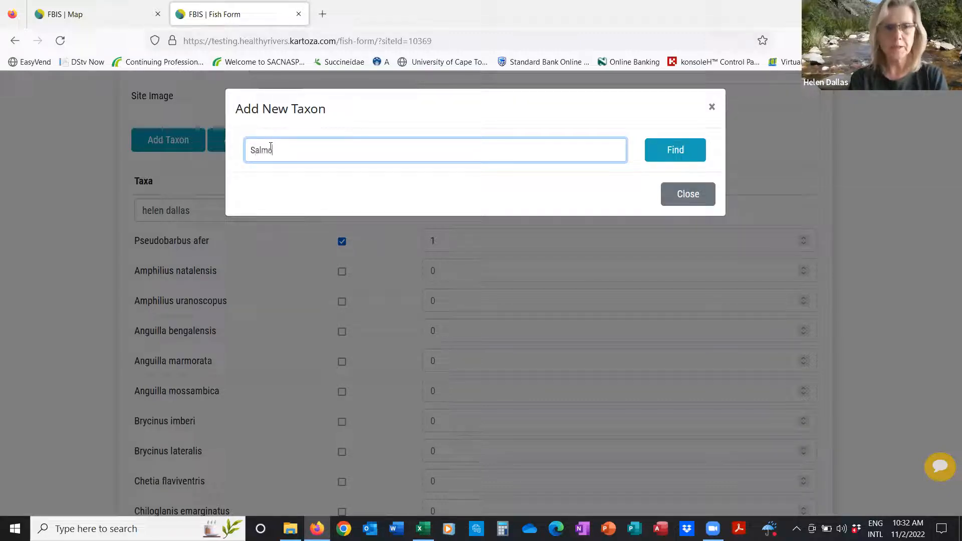
{"action": "type", "text": " trutta"}
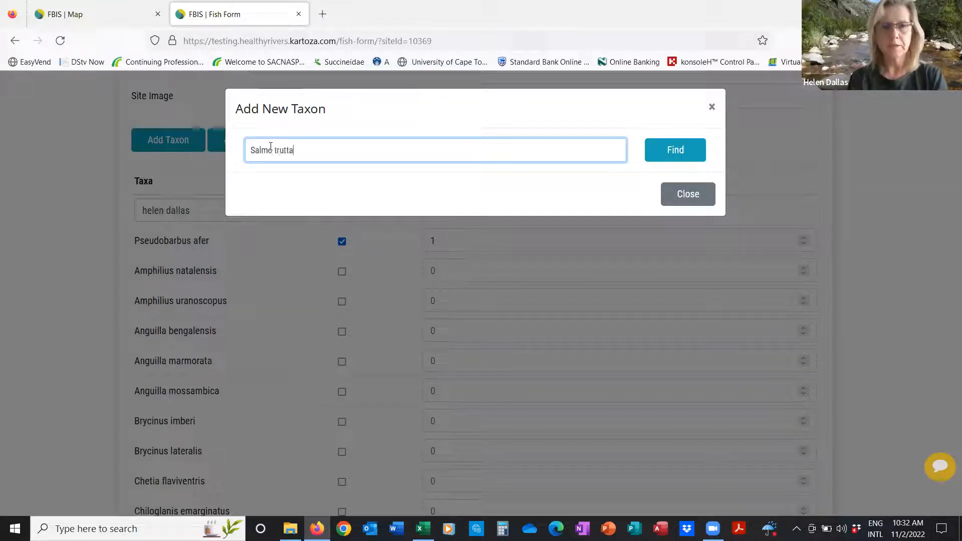
{"action": "left_click", "coordinate": [675, 152]}
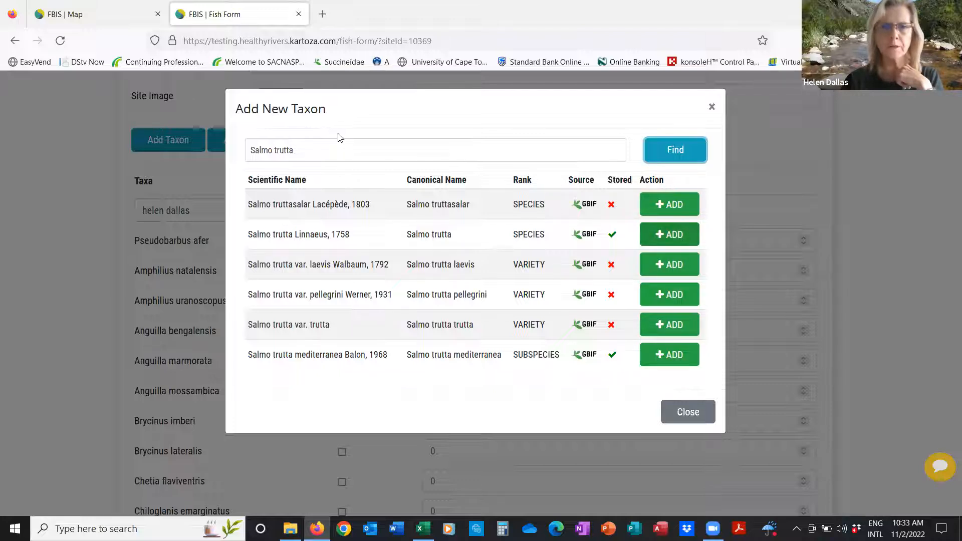
Step: Replace the search with the made-up person's name and look it up in GBIF
{"action": "left_click_drag", "start_coordinate": [322, 146], "coordinate": [228, 136]}
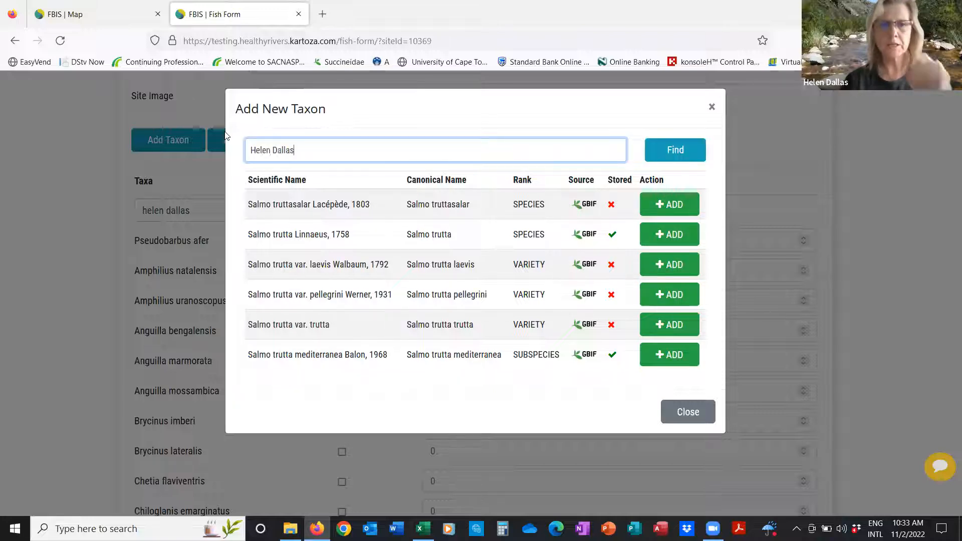
{"action": "left_click", "coordinate": [679, 152]}
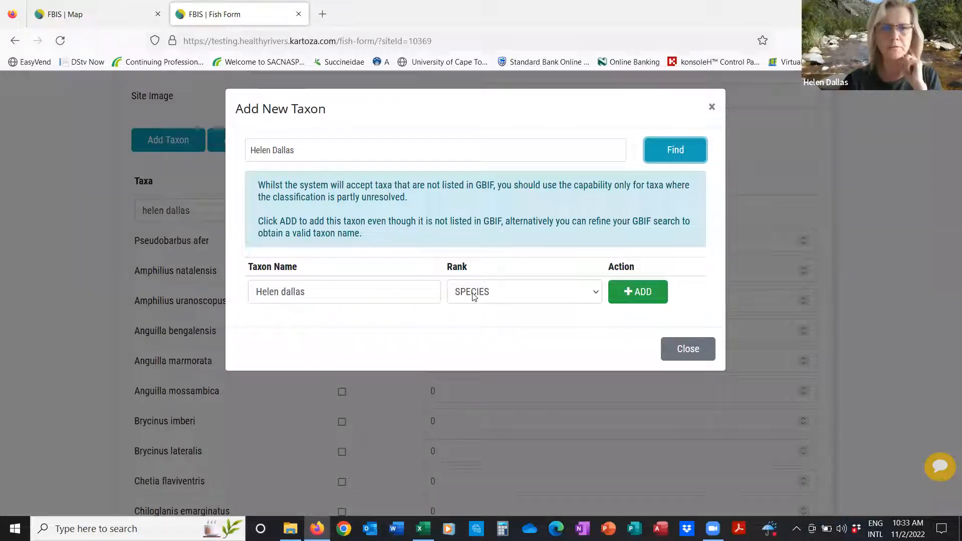
Step: Add the unlisted name as a new species, placing it atop the fish taxa list with abundance 0
{"action": "left_click", "coordinate": [635, 295]}
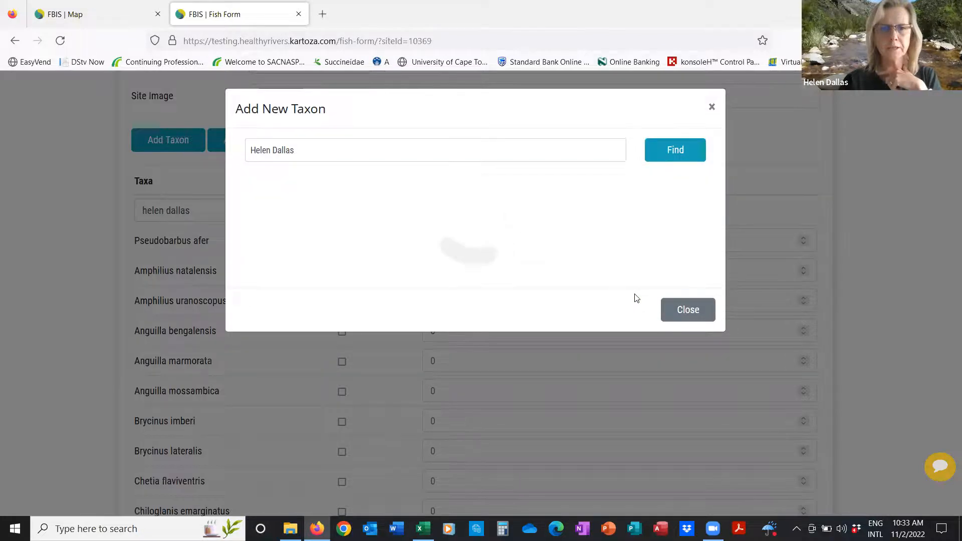
{"action": "scroll", "coordinate": [646, 284], "scroll_direction": "down", "scroll_amount": 1}
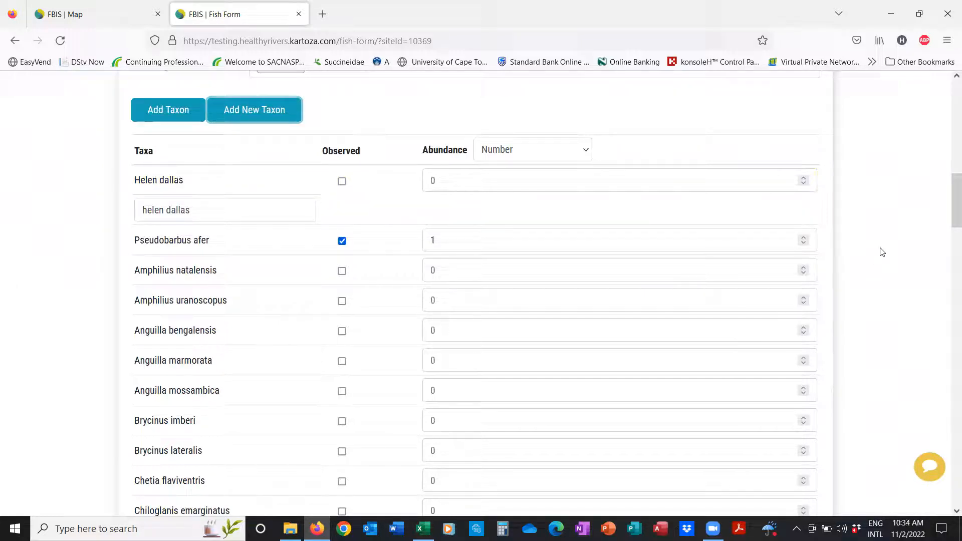
{"action": "left_click", "coordinate": [199, 527]}
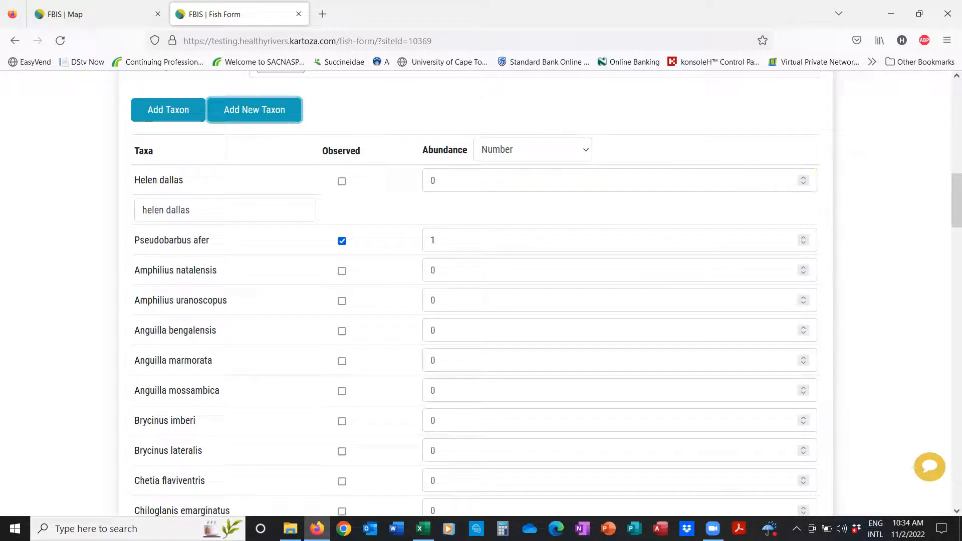